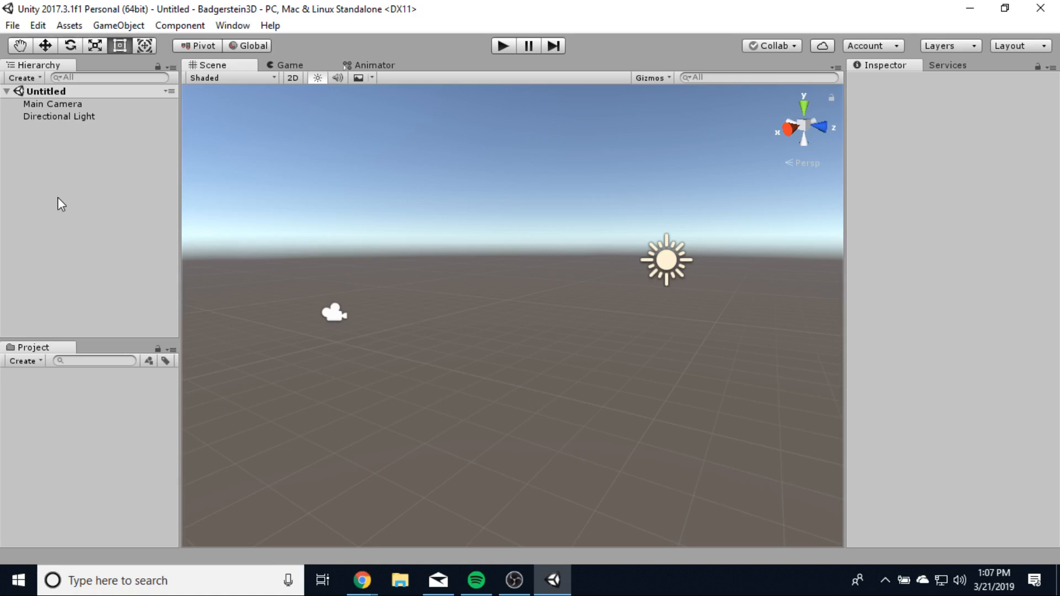
- Add a 3D cube to the scene from the Hierarchy and select it
click(24, 80)
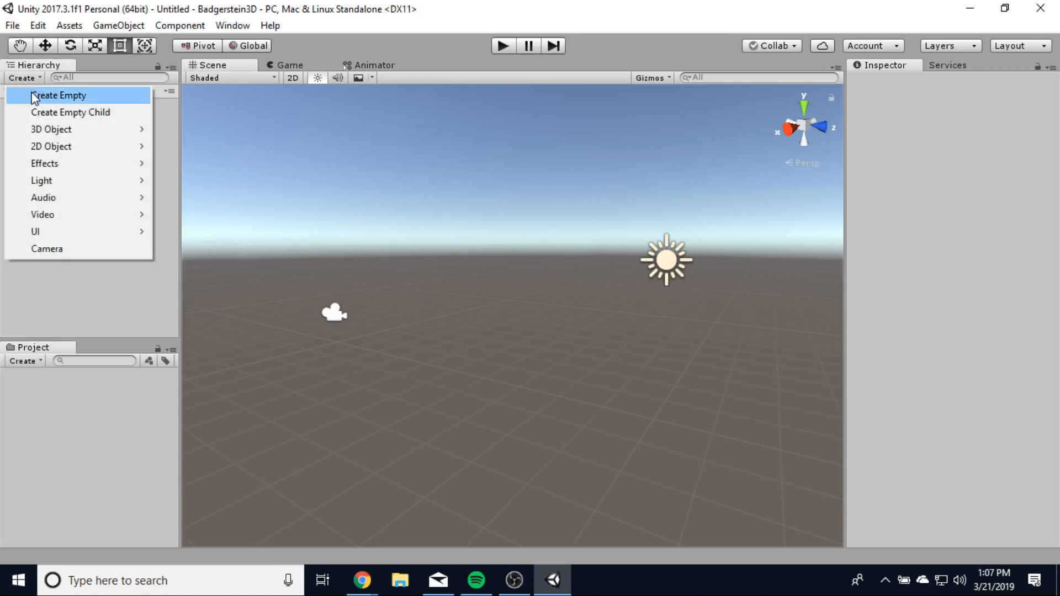
mouse_move(62, 129)
click(212, 131)
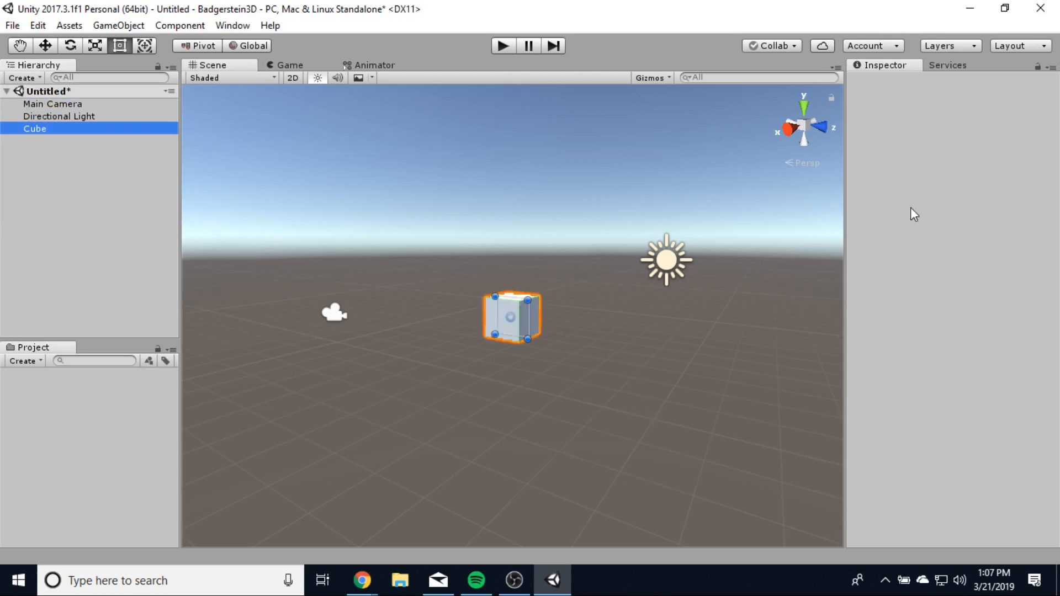
click(45, 129)
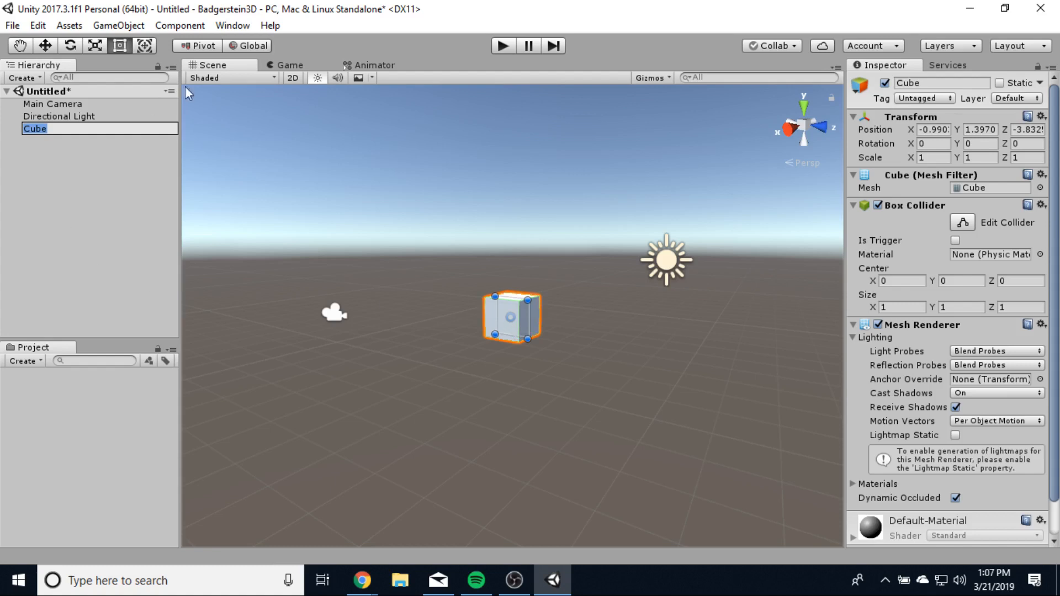
click(297, 76)
click(297, 77)
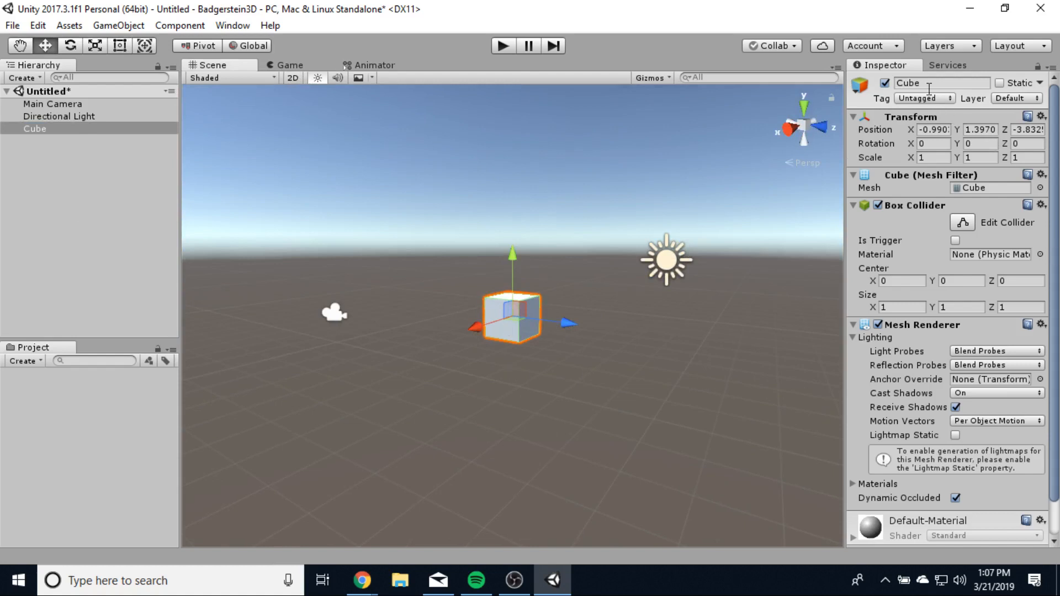
- Place the cube at position 0, 0, 0
click(937, 129)
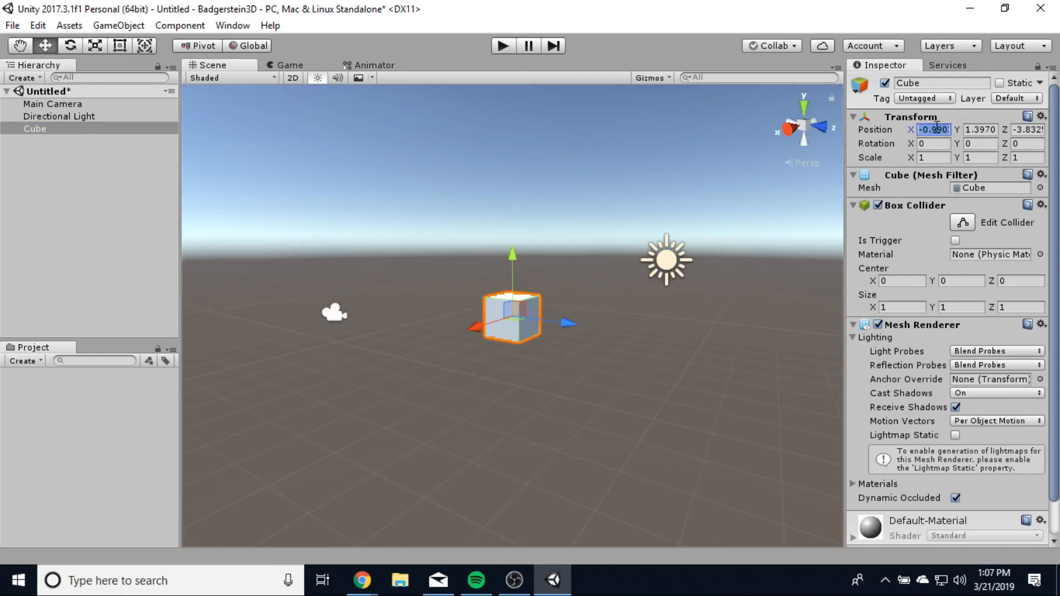
text(0)
key(Tab)
text(0)
key(Tab)
text(0)
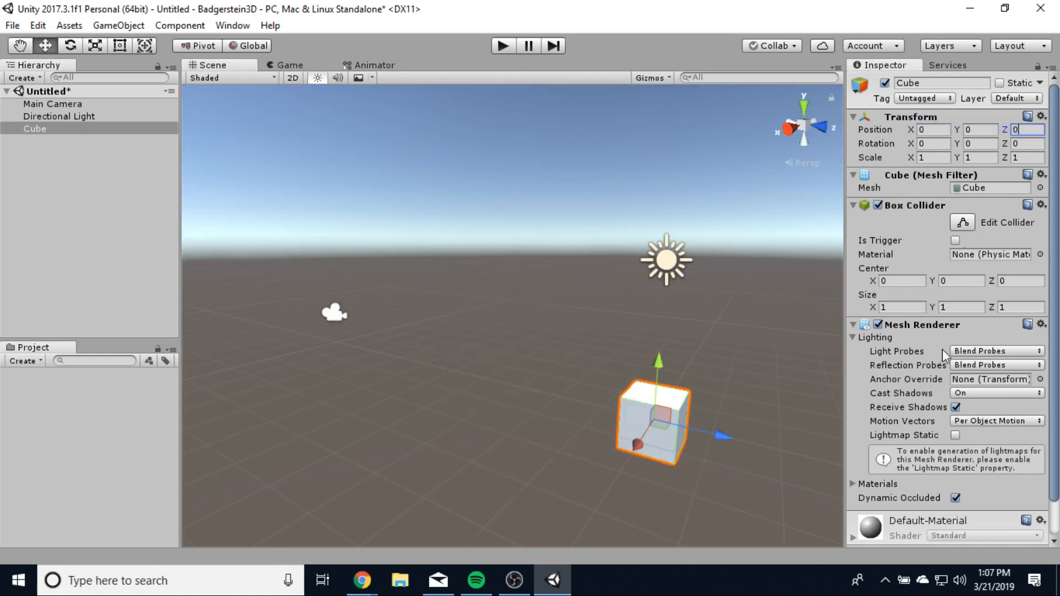
alt+drag(724, 485, 771, 537)
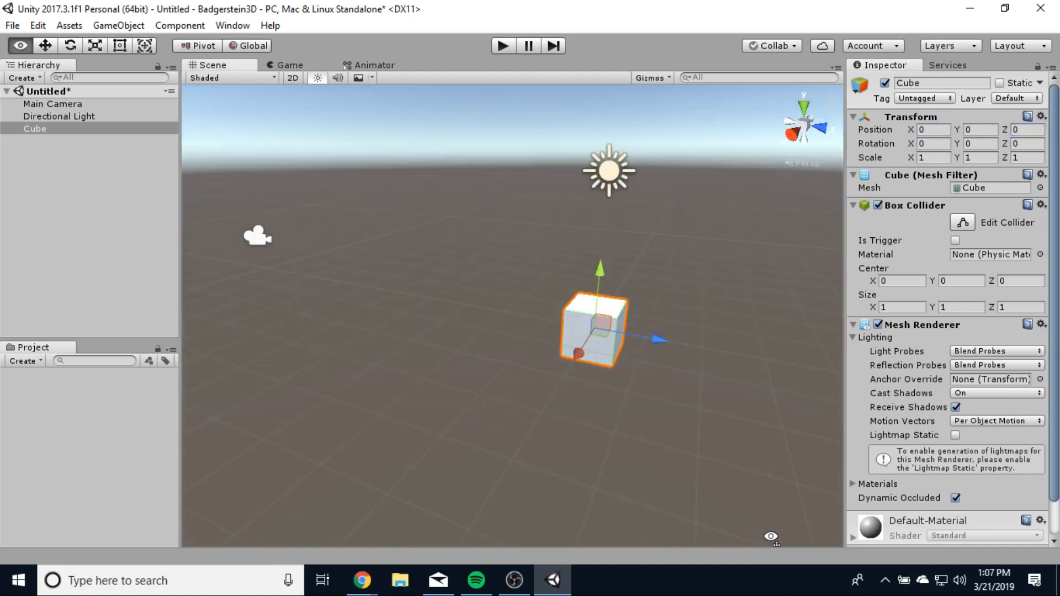
right_drag(771, 537, 800, 523)
scroll(732, 449, up, 6)
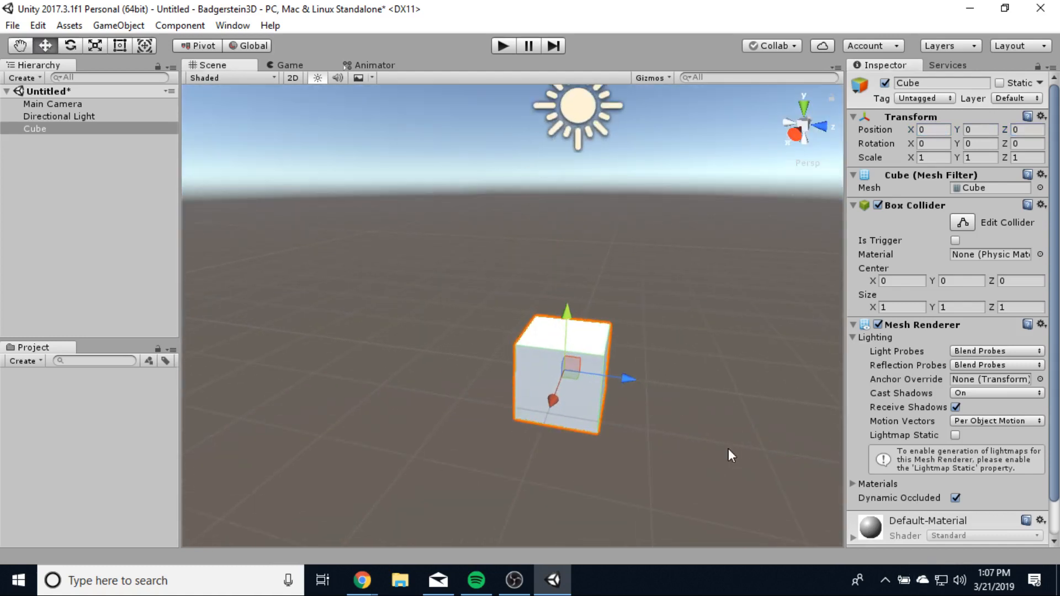
scroll(724, 446, down, 4)
alt+drag(707, 429, 732, 434)
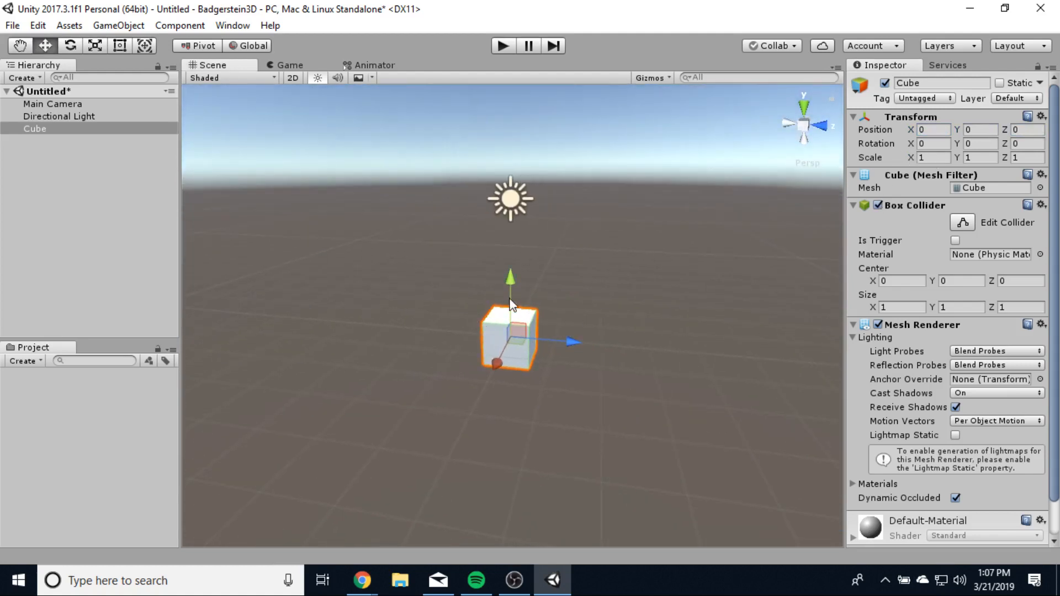
- Scale the cube to 10 × 1 × 10 to form the floor slab
click(940, 154)
text(10)
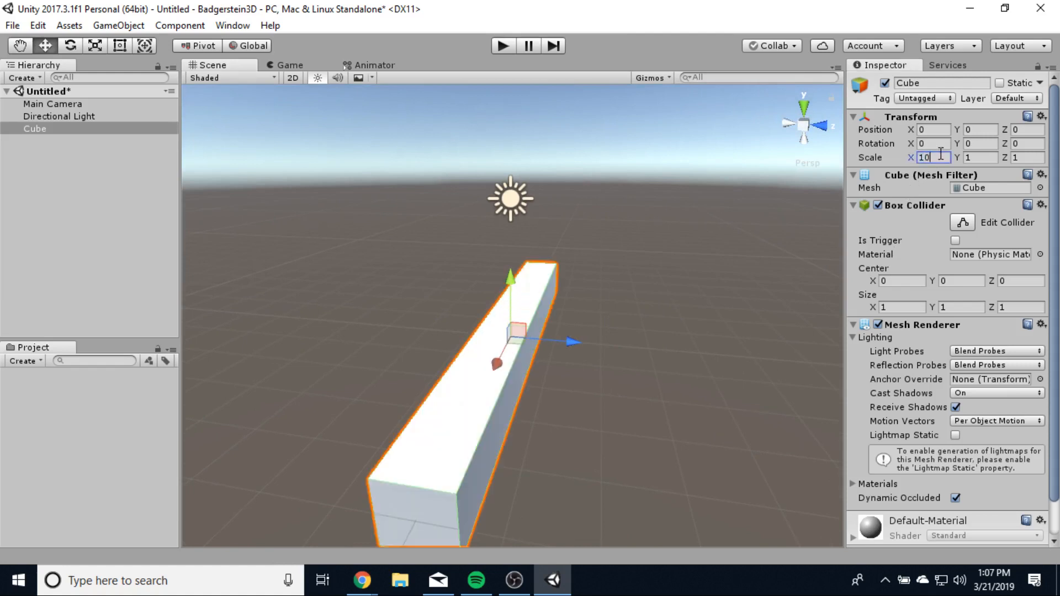
click(977, 158)
text(10)
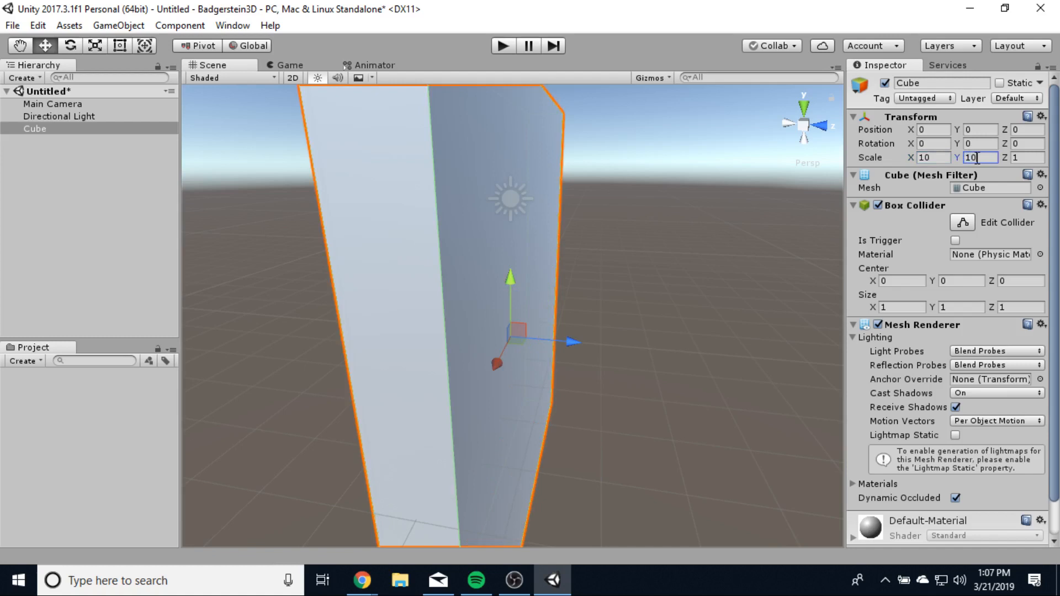
key(BackSpace)
key(BackSpace)
text(1)
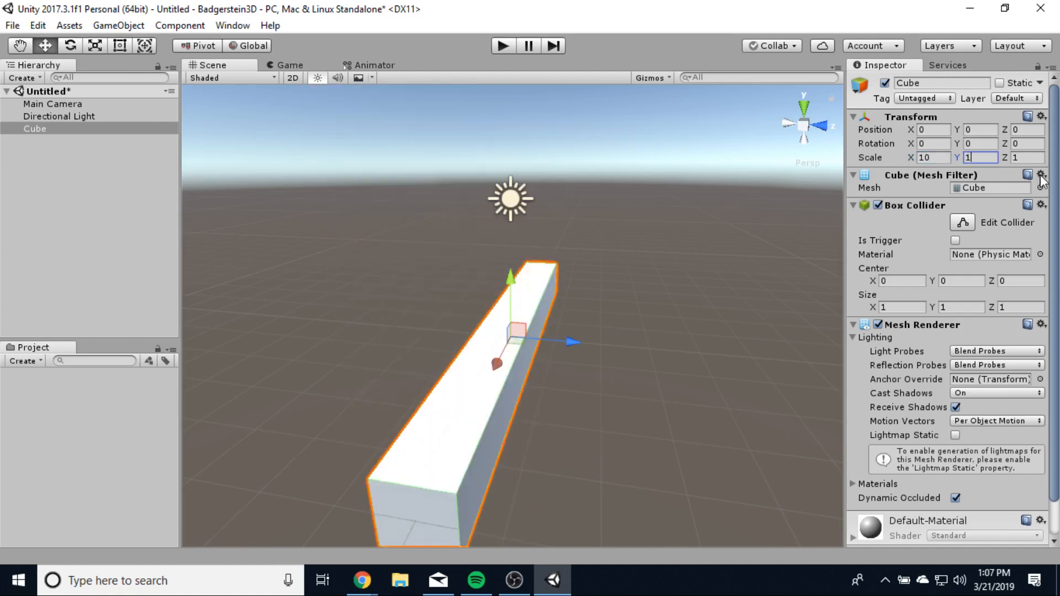
click(1040, 158)
text(10)
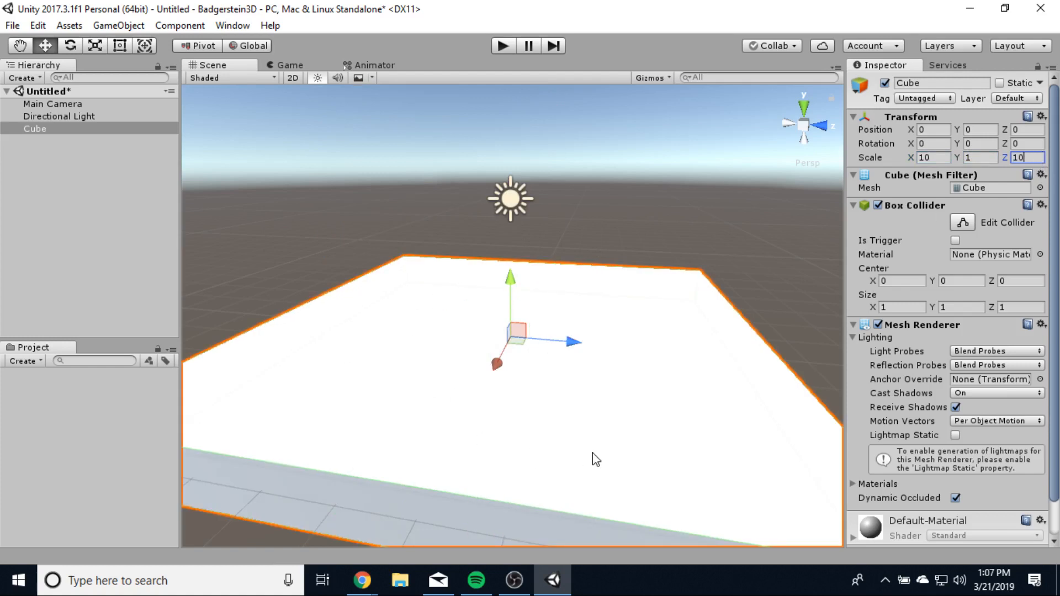
scroll(595, 459, down, 3)
scroll(592, 457, up, 2)
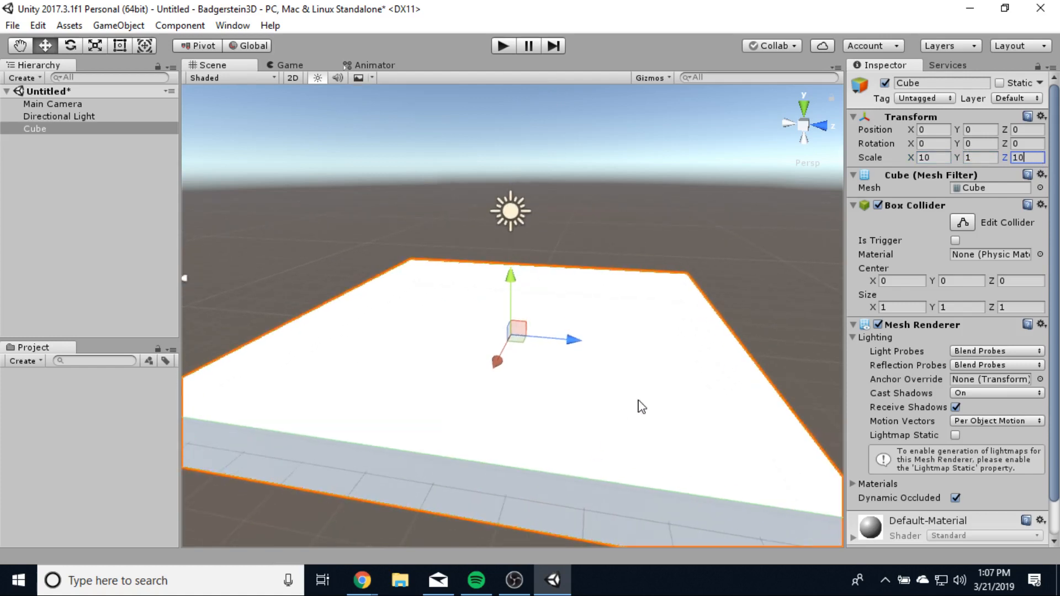
middle_drag(641, 406, 679, 362)
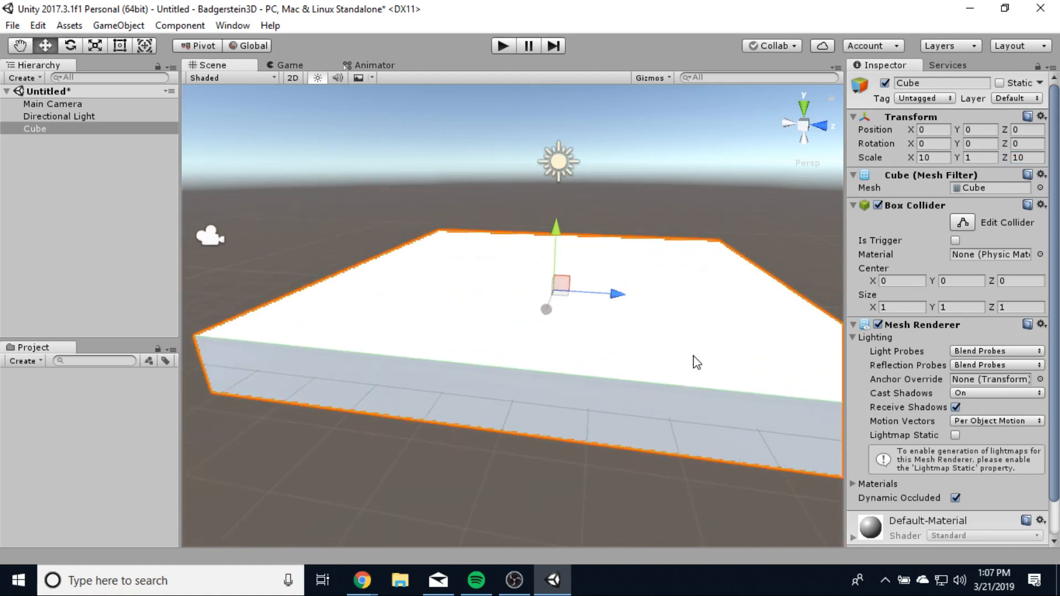
middle_drag(671, 321, 652, 340)
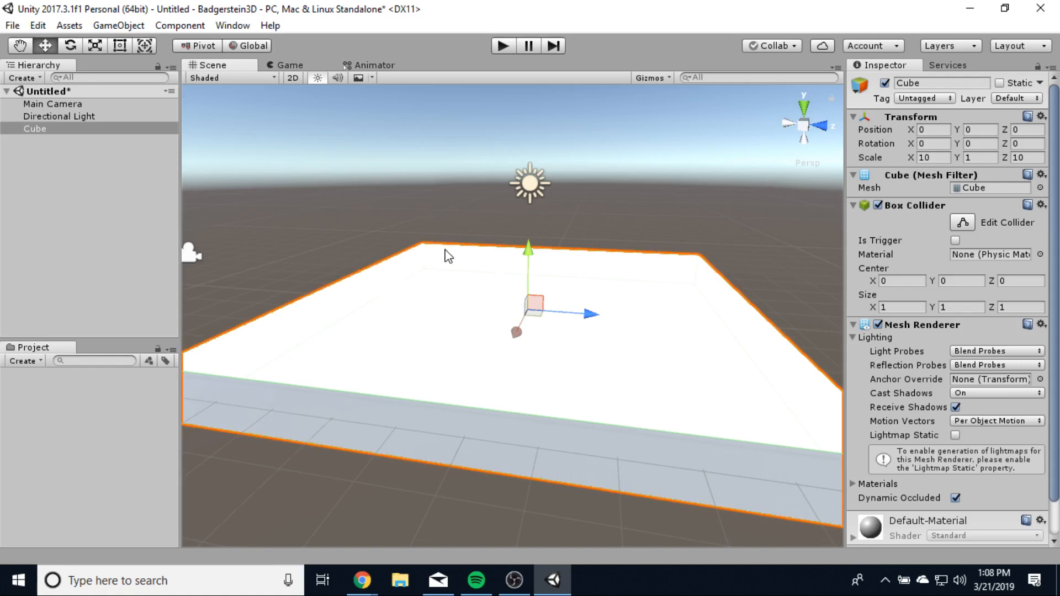
click(12, 25)
mouse_move(38, 28)
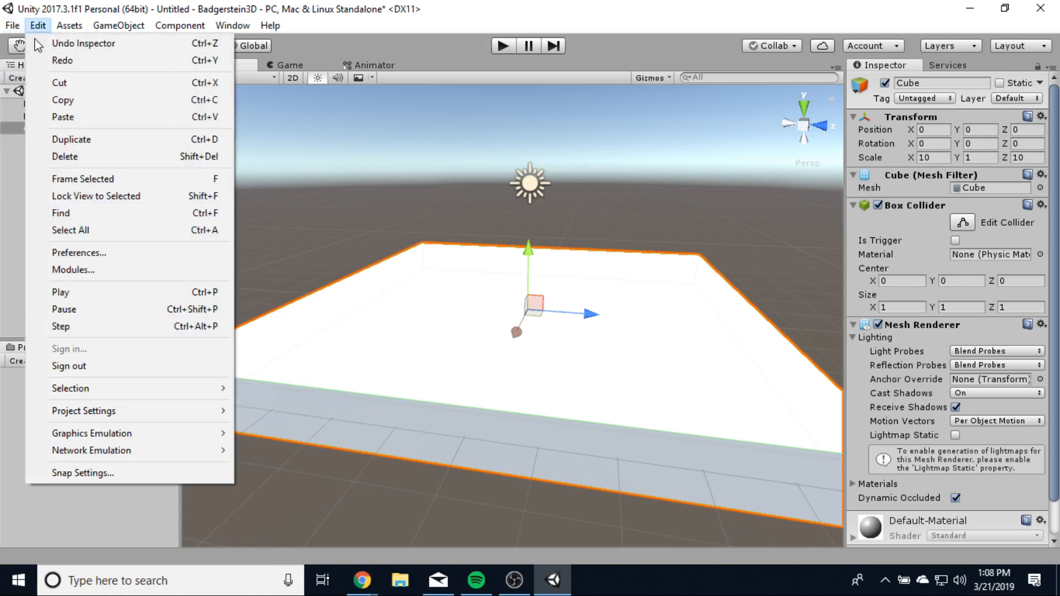
mouse_move(95, 418)
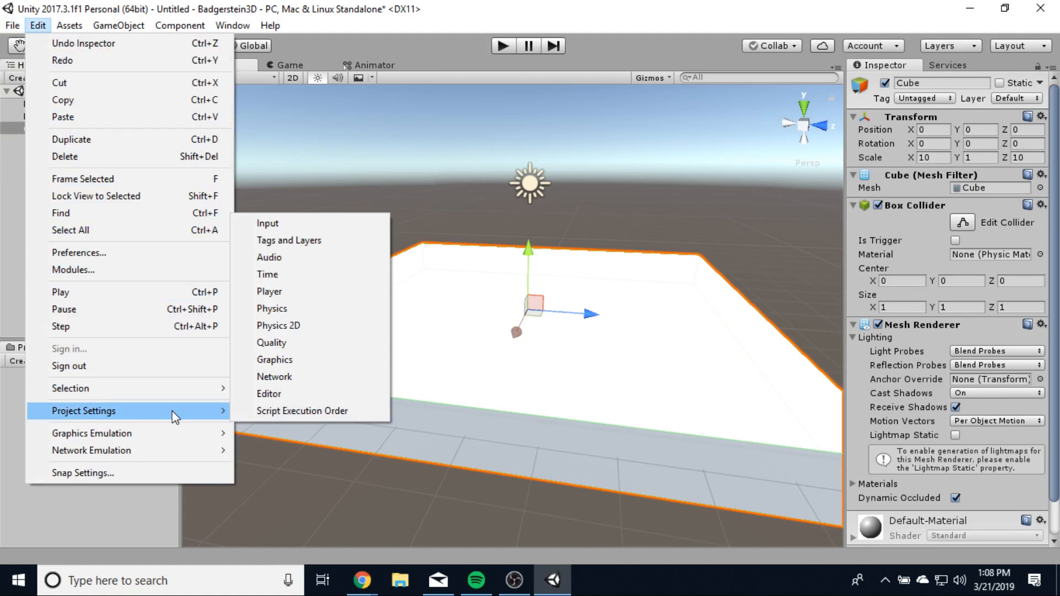
click(101, 473)
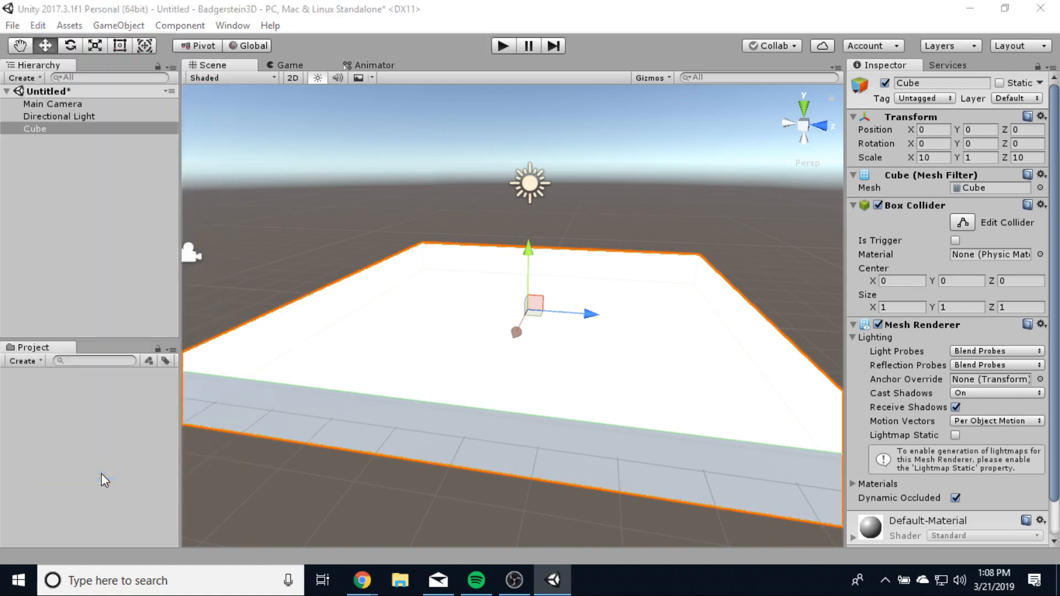
drag(449, 232, 180, 183)
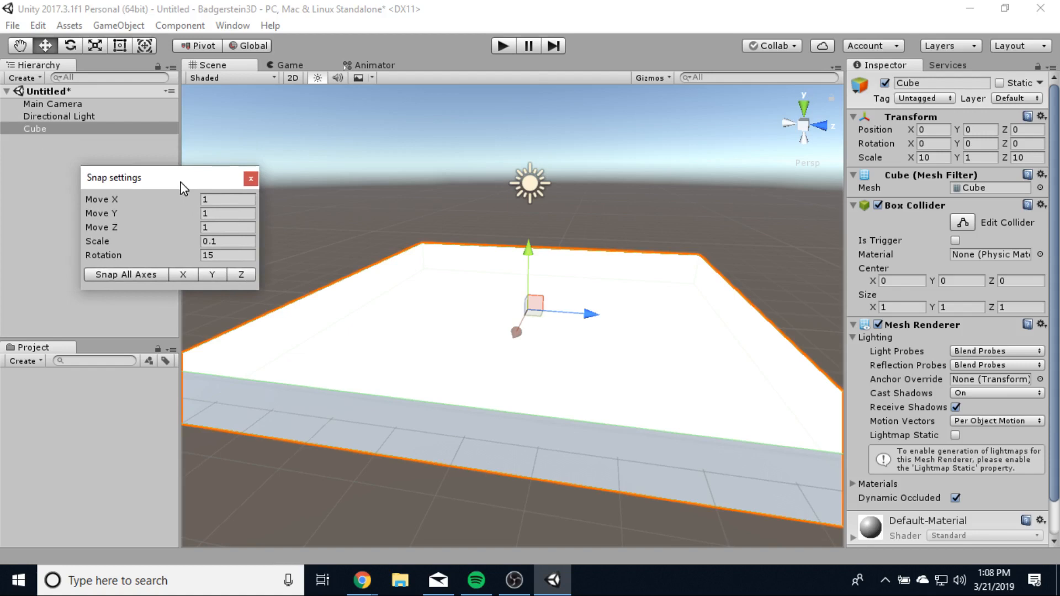
click(250, 179)
click(44, 128)
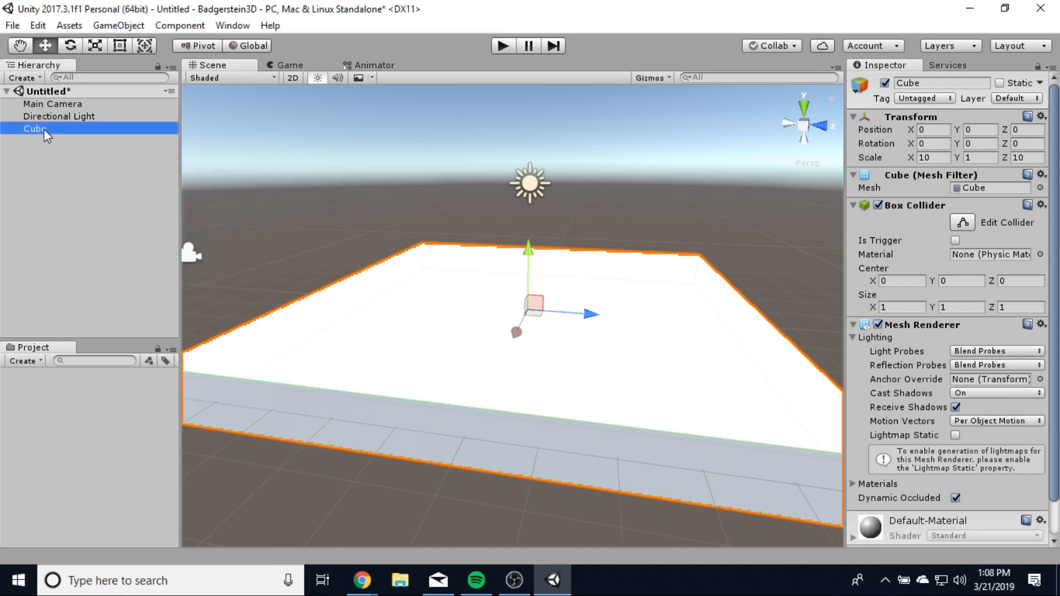
- Duplicate the floor slab as Cube (1), undoing a trial move
key(ctrl+d)
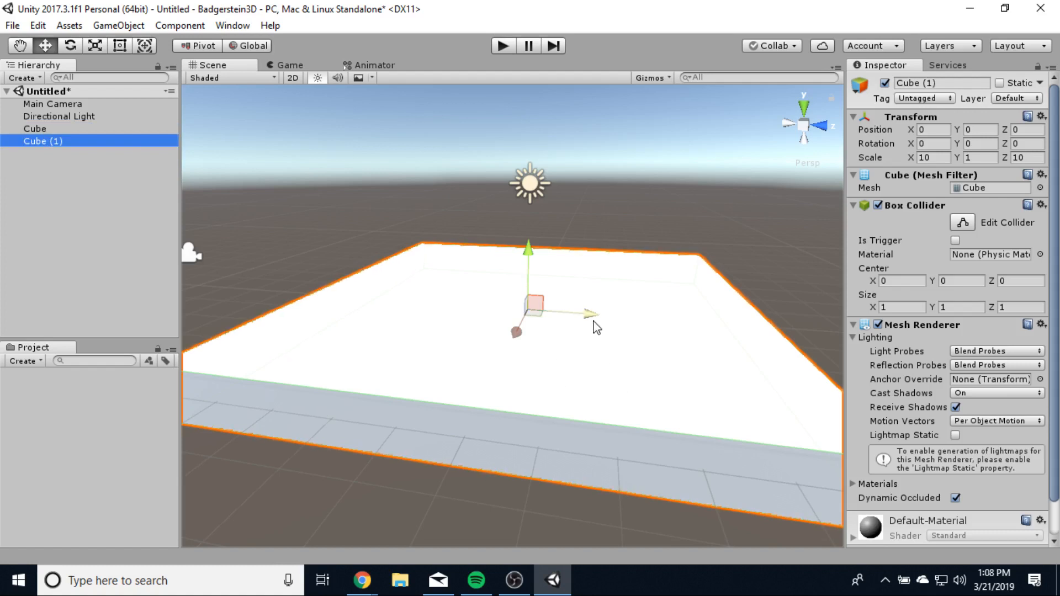
drag(592, 318, 665, 322)
key(ctrl+z)
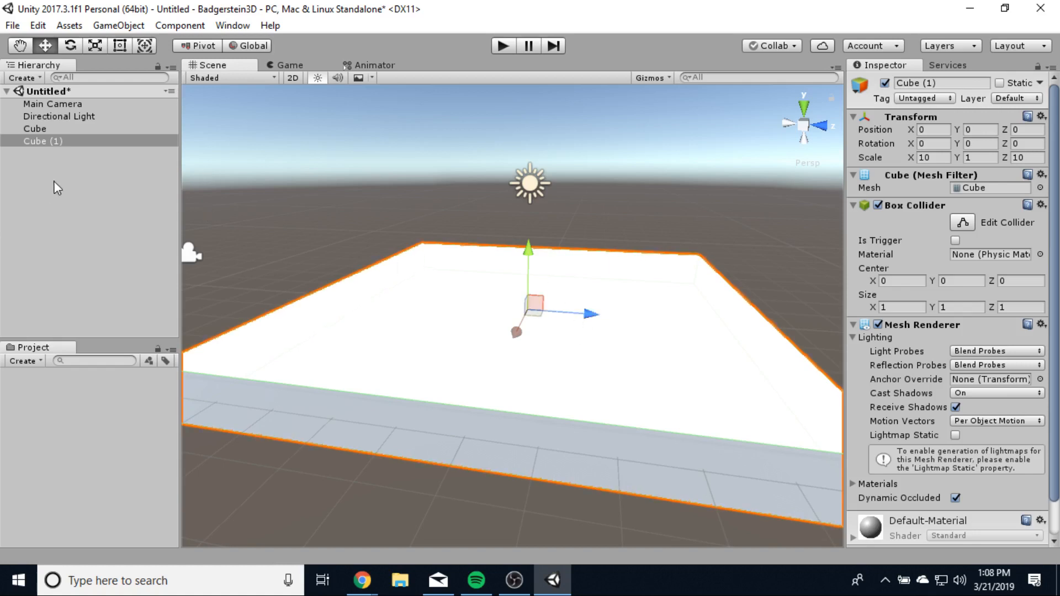
- Look over the Edit > Snap Settings window, then close it
click(38, 25)
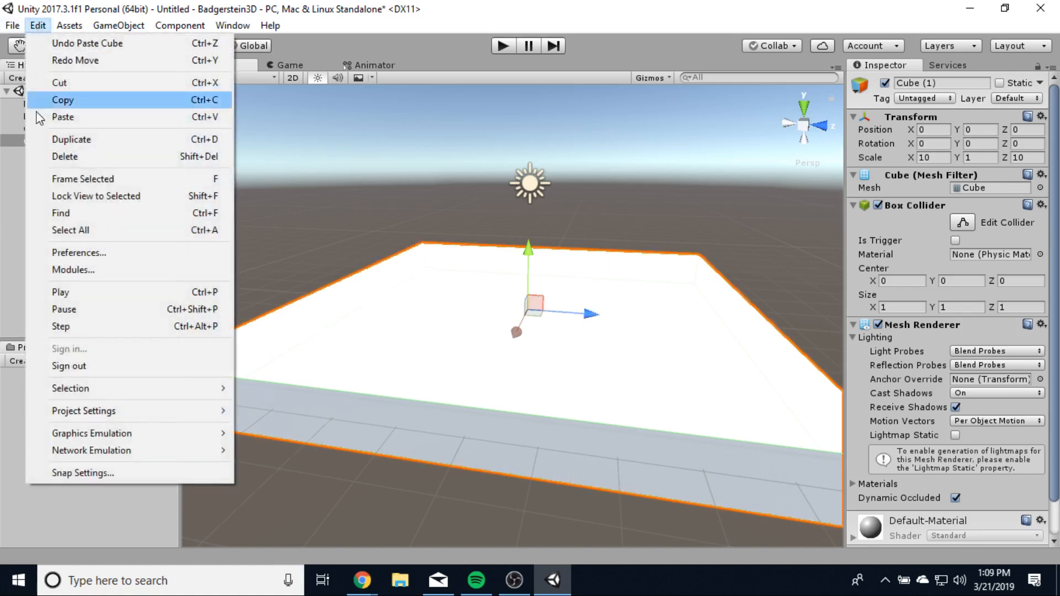
click(66, 470)
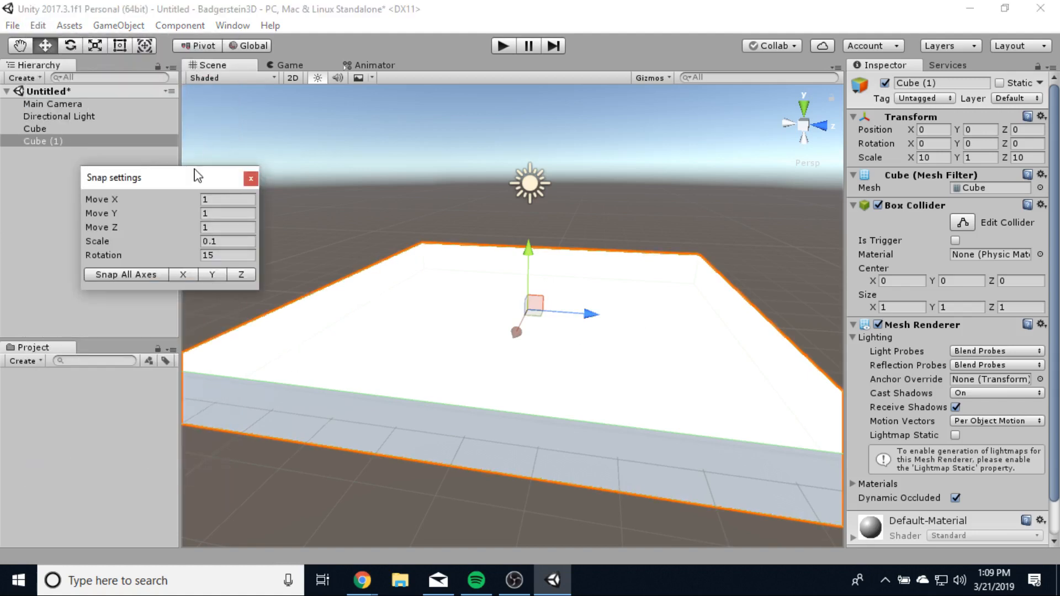
drag(194, 171, 179, 183)
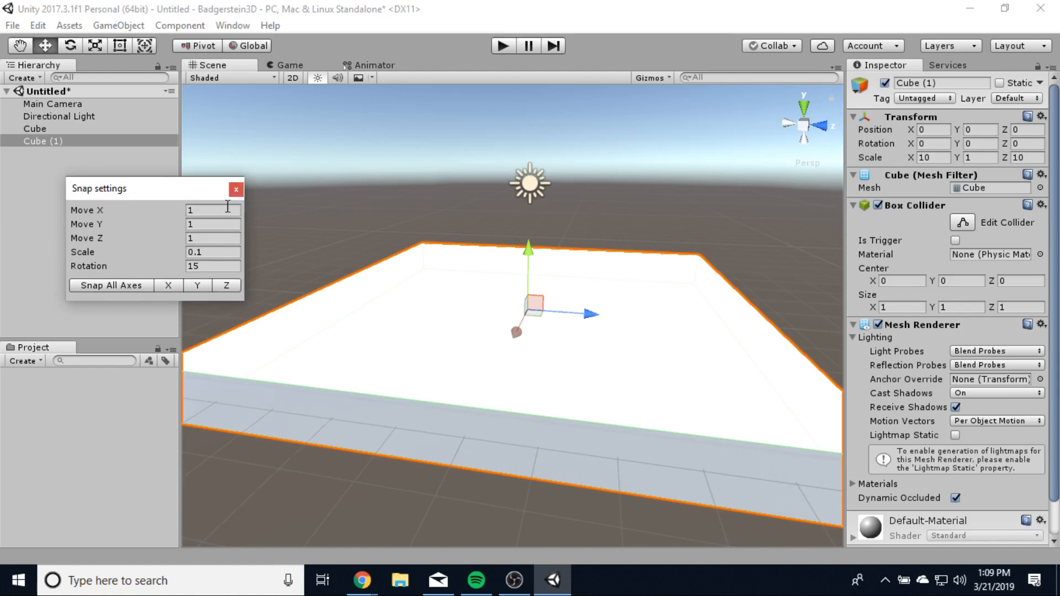
click(235, 190)
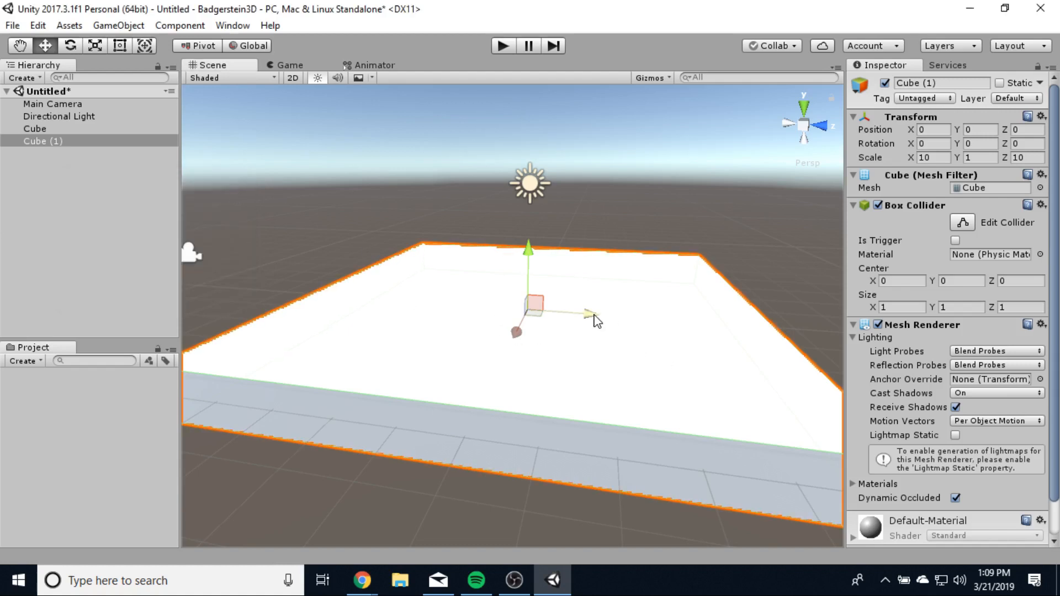
- Drag Cube (1) along Z, trying Z 4 before settling back at Z -1
drag(607, 320, 728, 333)
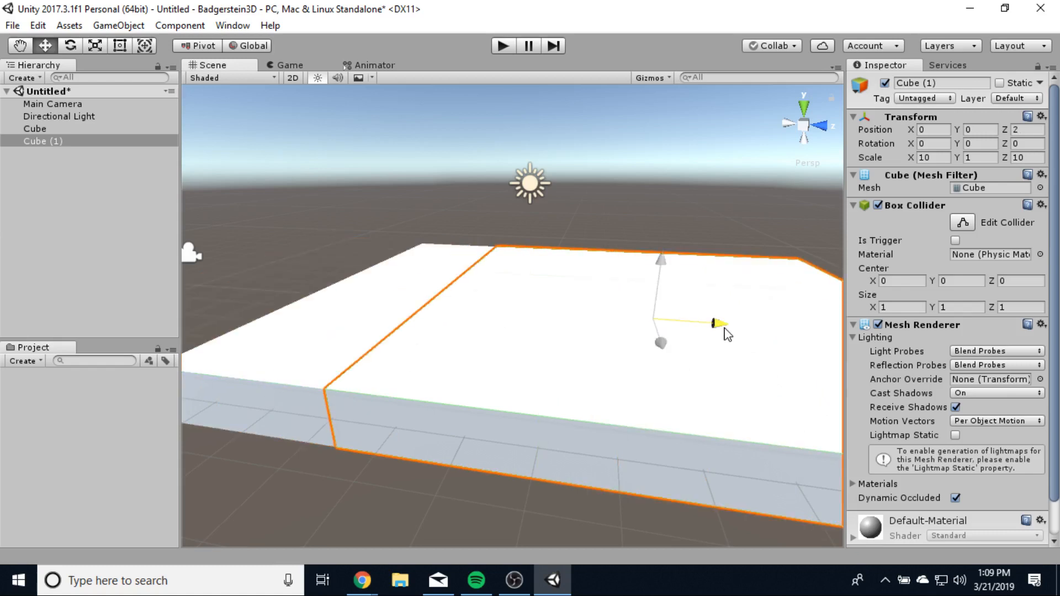
drag(728, 333, 705, 336)
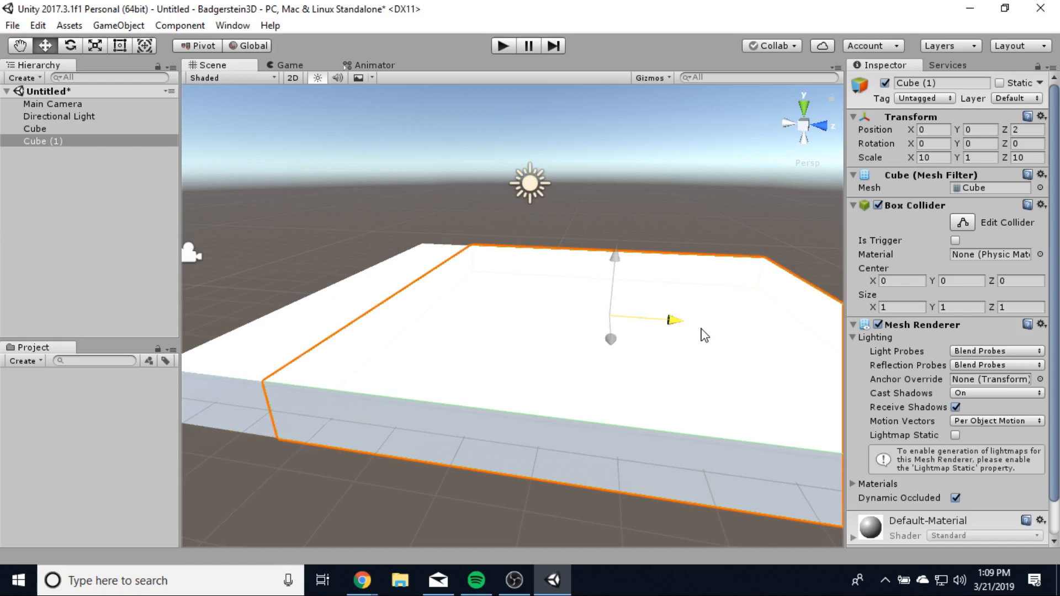
drag(705, 333, 812, 334)
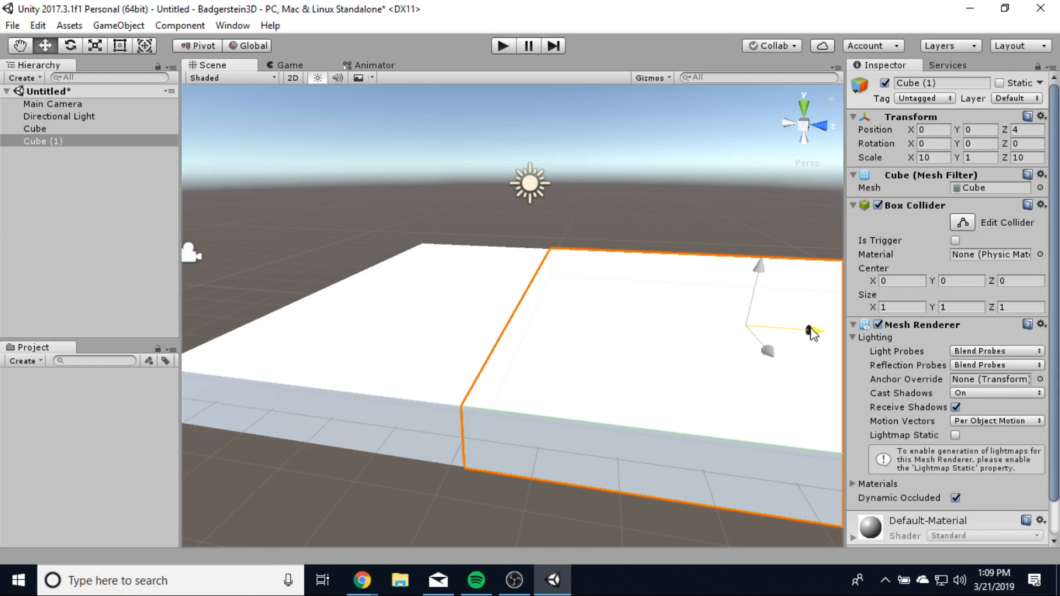
drag(812, 334, 562, 323)
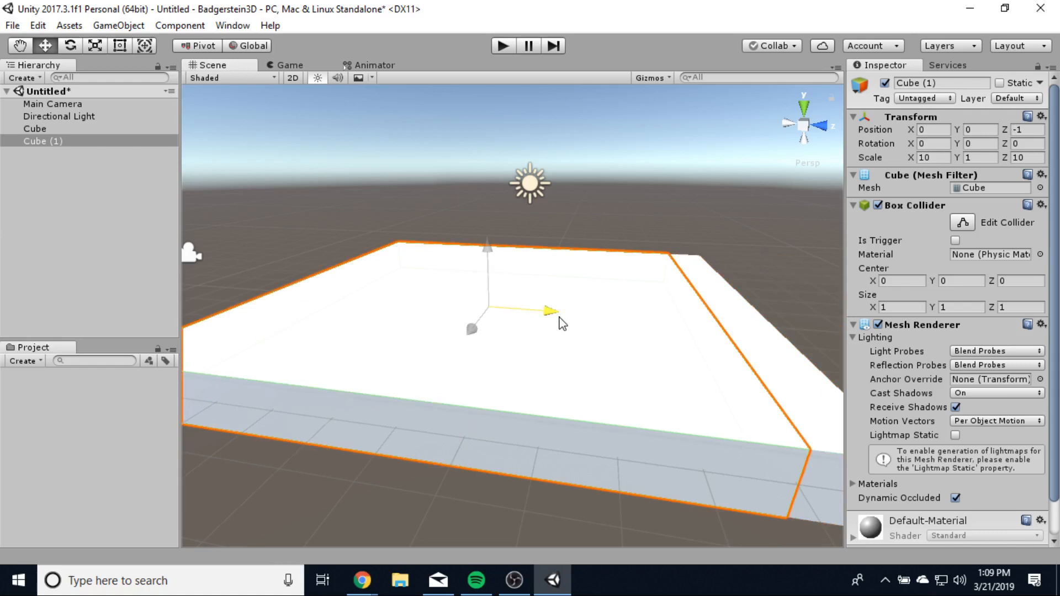
drag(562, 323, 562, 323)
- Set Cube (1) Position Z to 0 and make the Move X, Y, Z snap increments 0.5
click(1028, 130)
text(0)
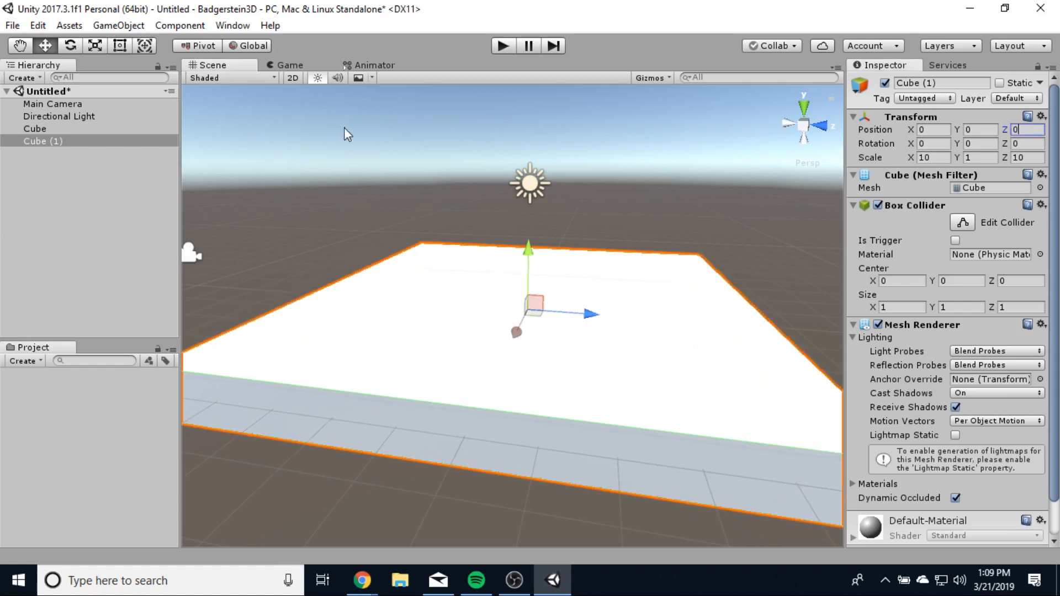
click(11, 26)
mouse_move(37, 25)
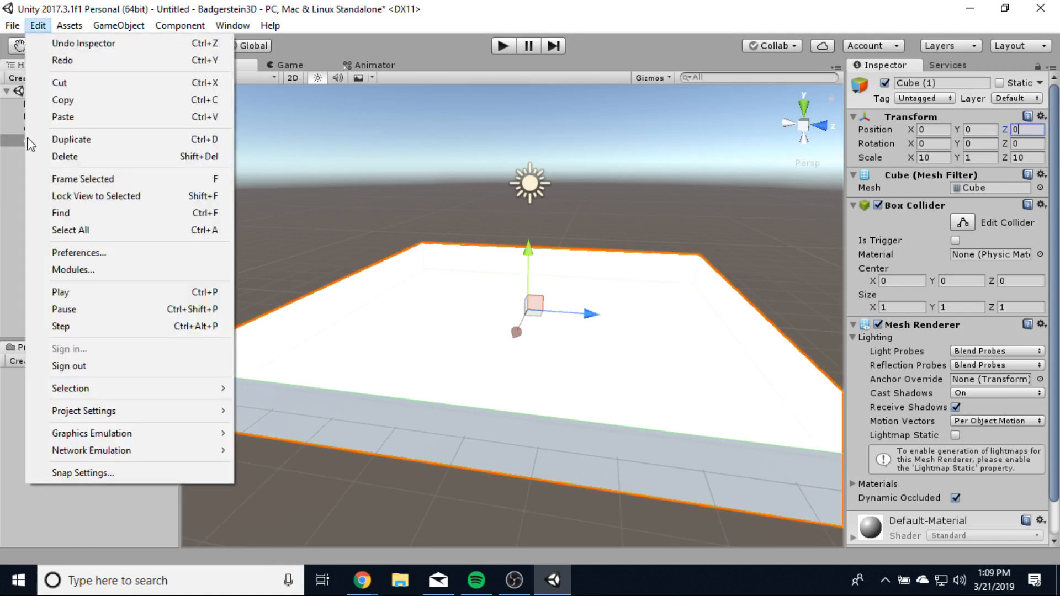
click(83, 473)
click(205, 212)
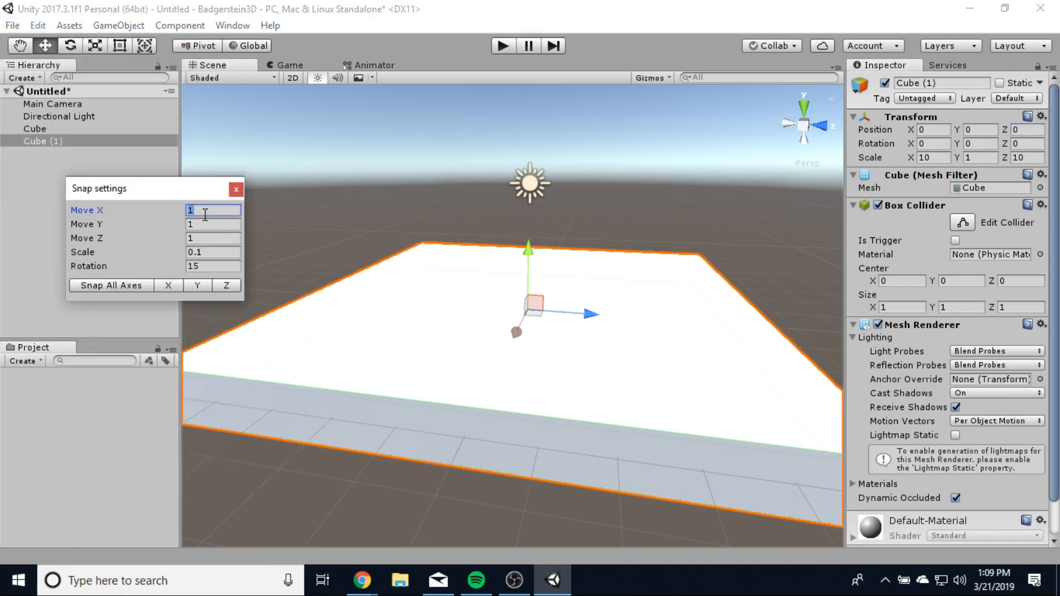
text(0.5)
click(203, 223)
click(202, 237)
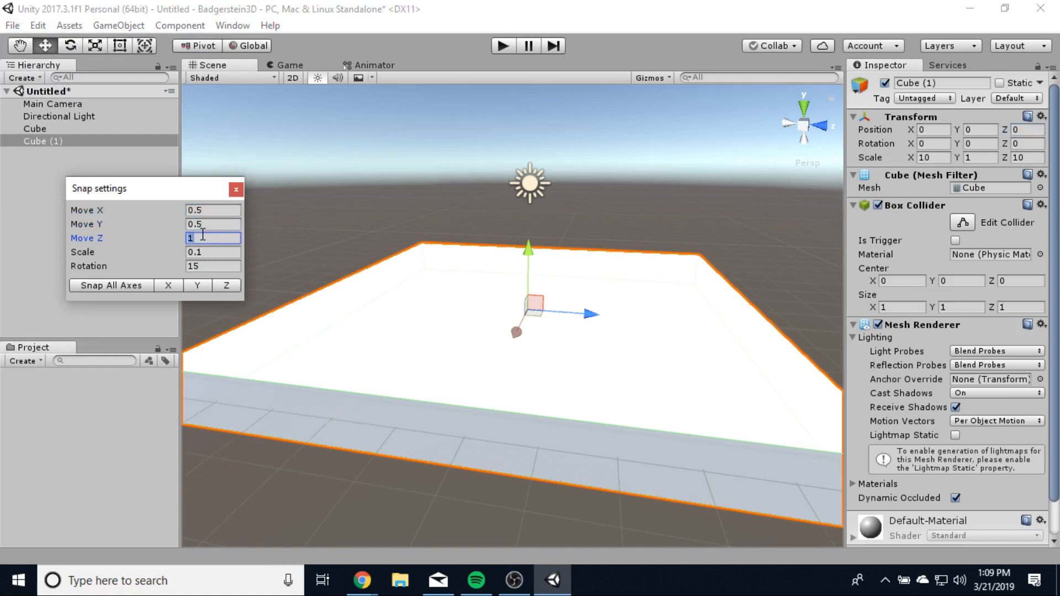
text(0.5)
click(236, 190)
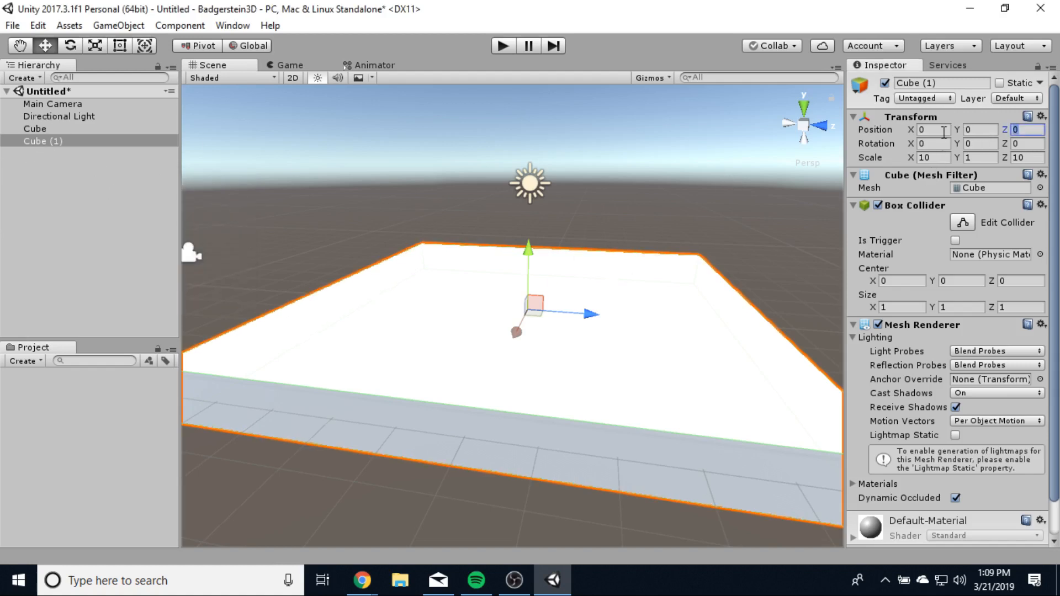
click(946, 158)
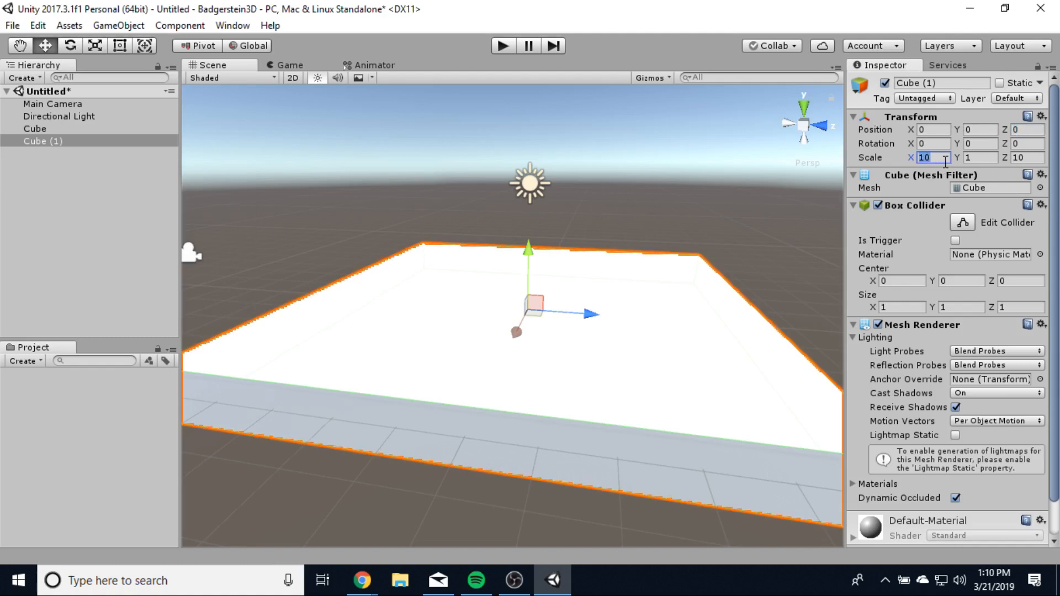
- Scale Cube (1) to 5 × 5 × 5
text(5)
key(Tab)
key(Tab)
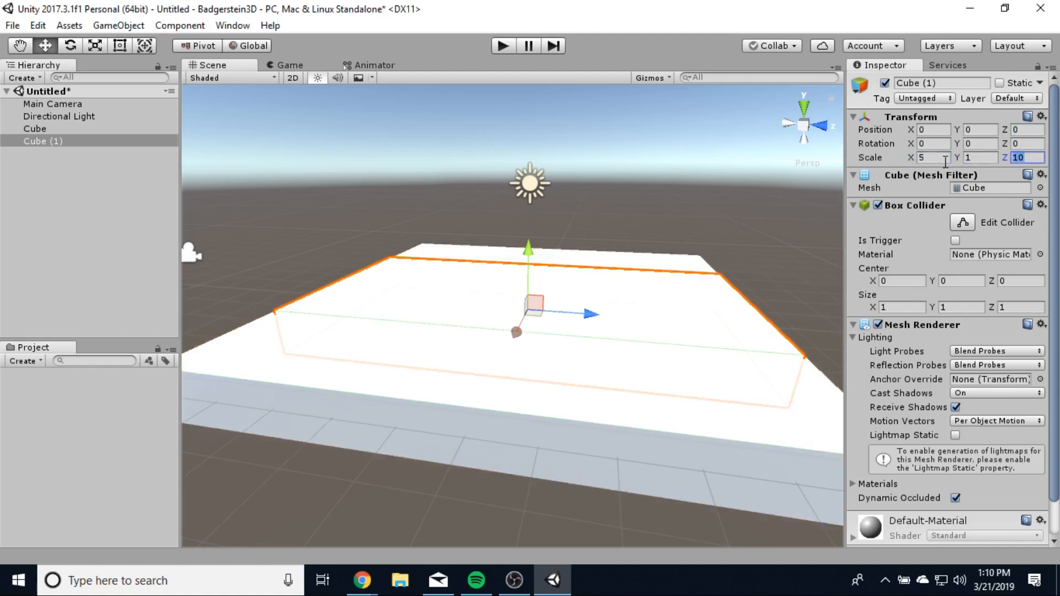
text(5)
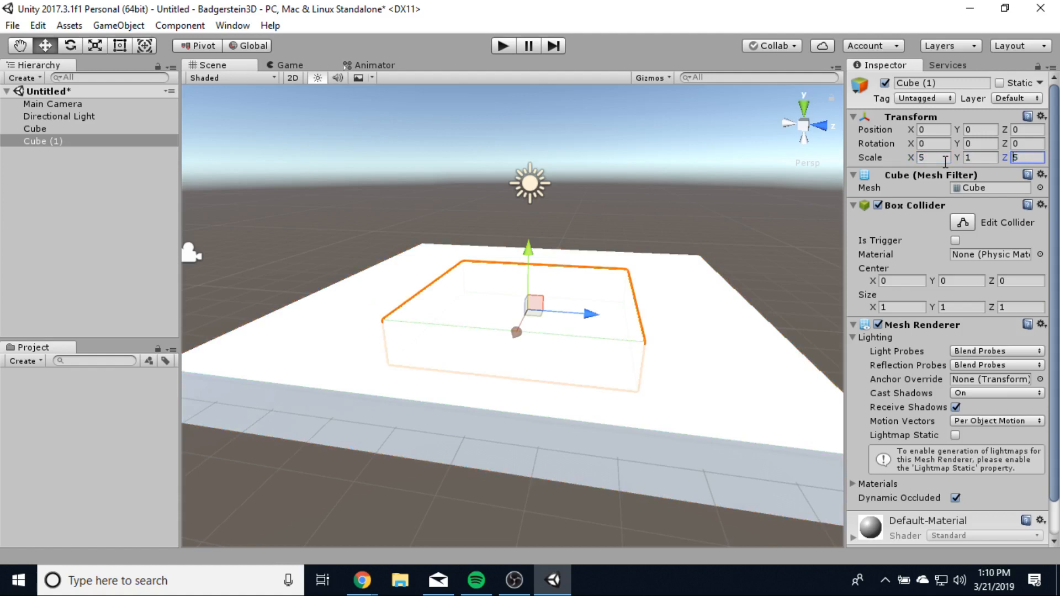
click(981, 158)
text(5)
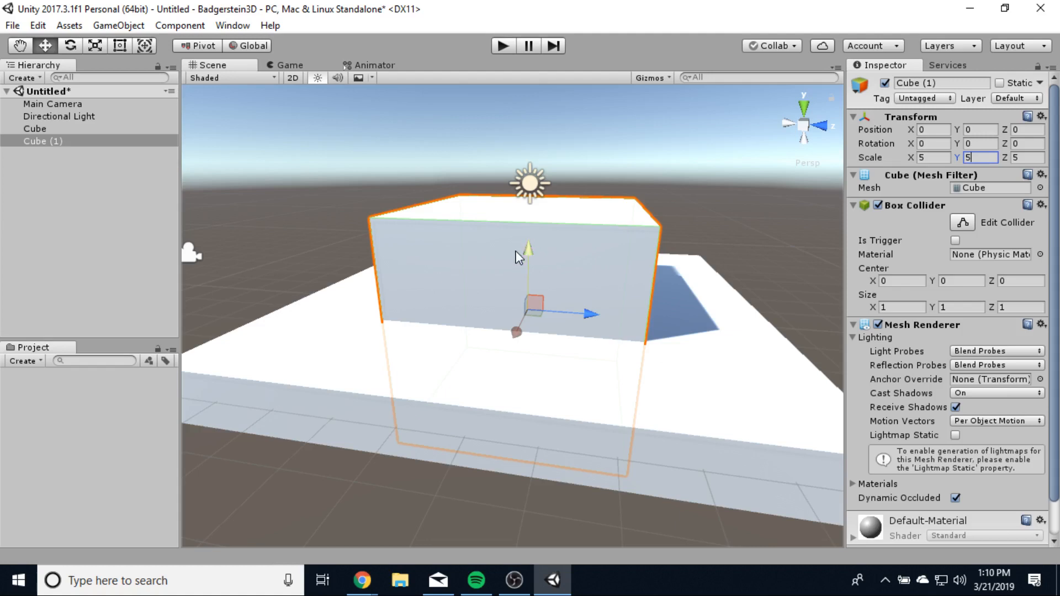
- Raise the block to Position Y 3 so it rests on the floor
drag(530, 258, 538, 141)
scroll(508, 381, up, 5)
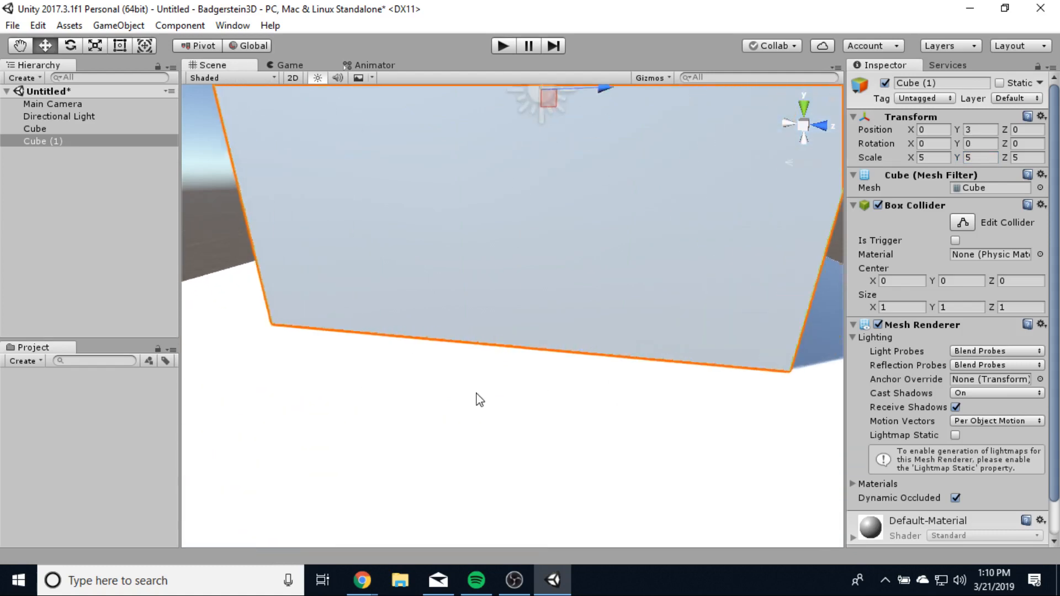
middle_drag(407, 428, 540, 427)
scroll(540, 427, down, 4)
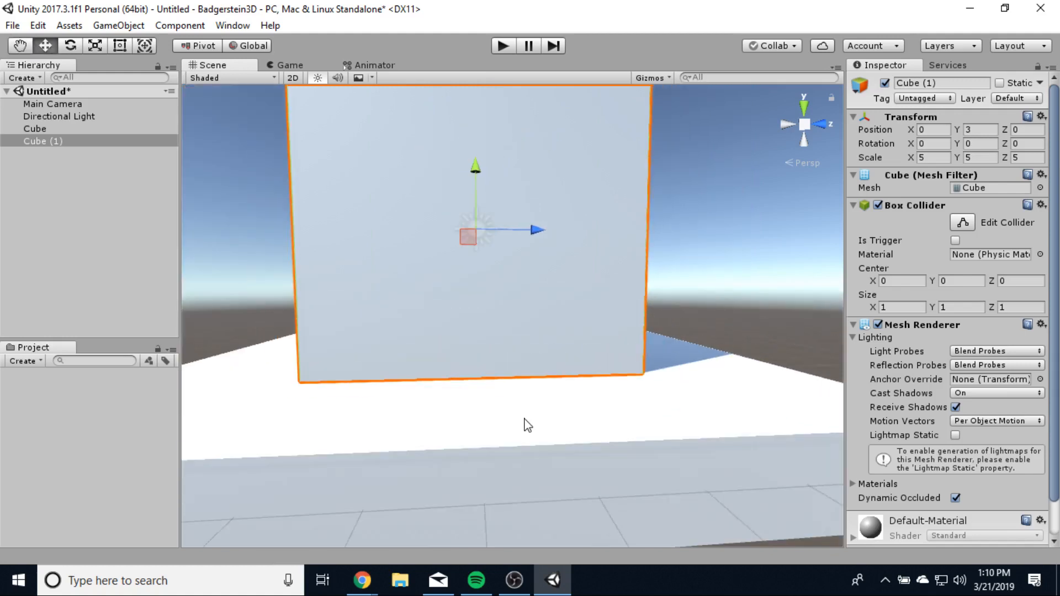
middle_drag(599, 381, 612, 562)
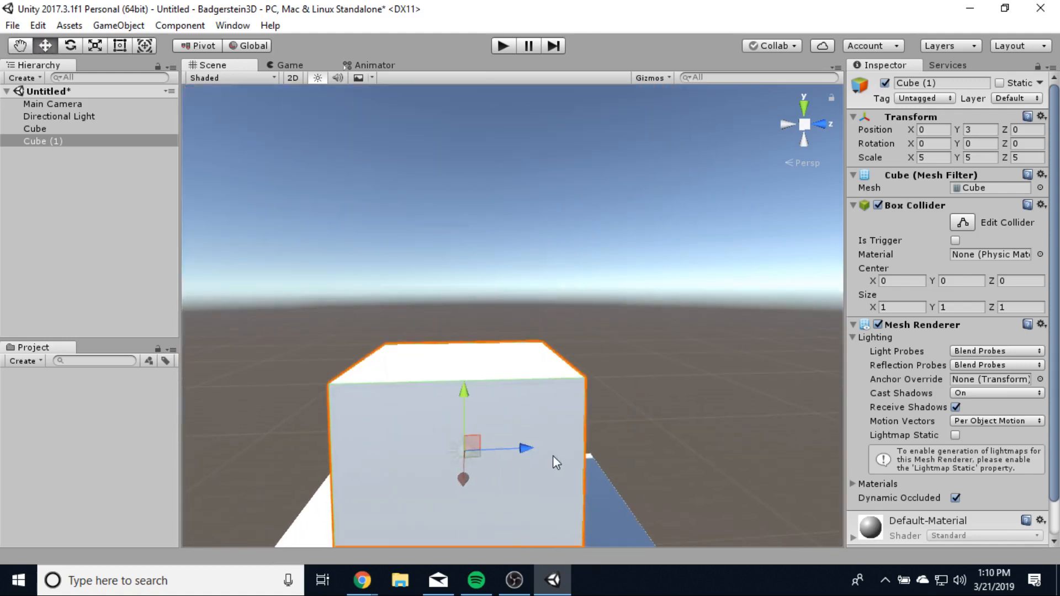
right_drag(523, 462, 497, 515)
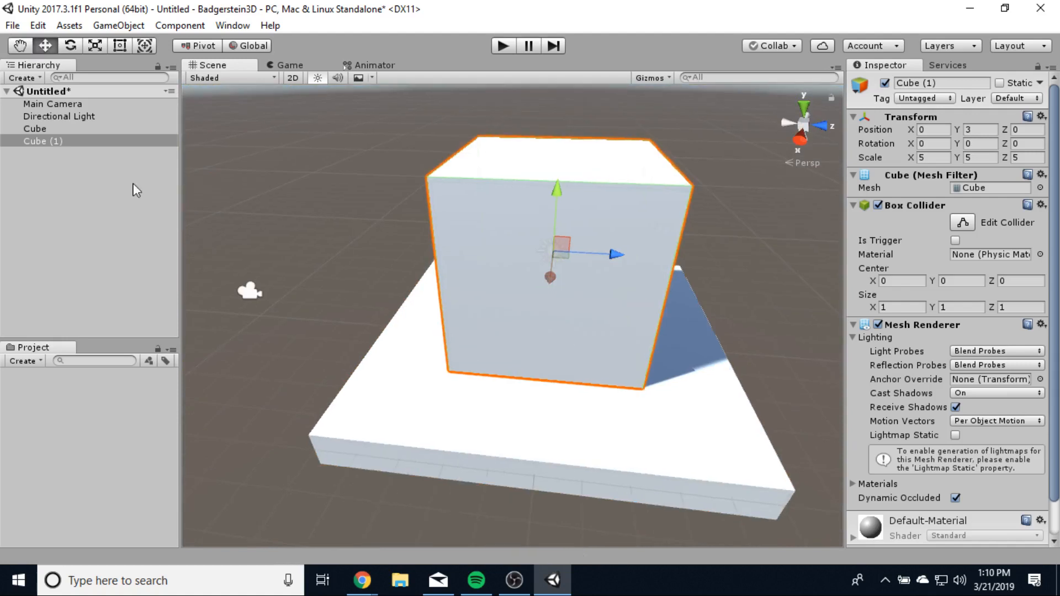
- Begin renaming the floor slab from its context menu
click(53, 128)
right_click(53, 127)
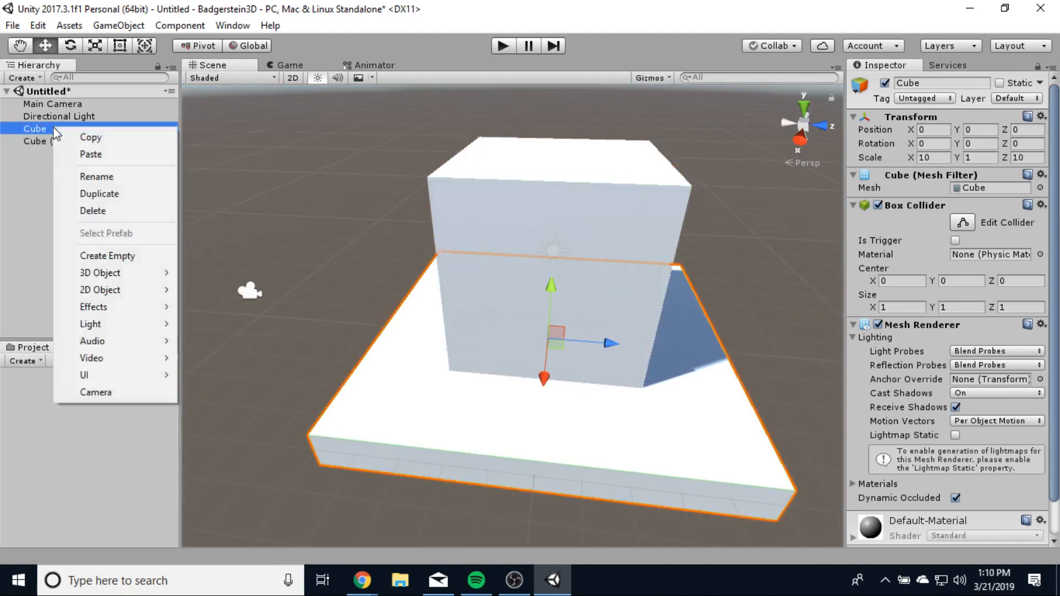
click(117, 181)
- Name the slab Floor and the block Wall
text(Floo)
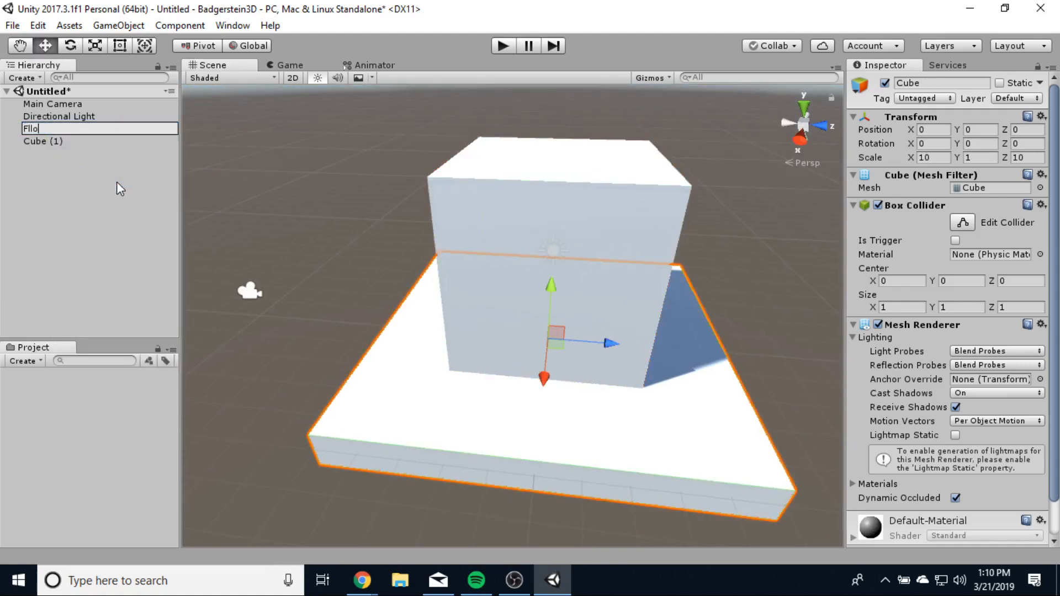
text(r)
click(58, 144)
right_click(58, 144)
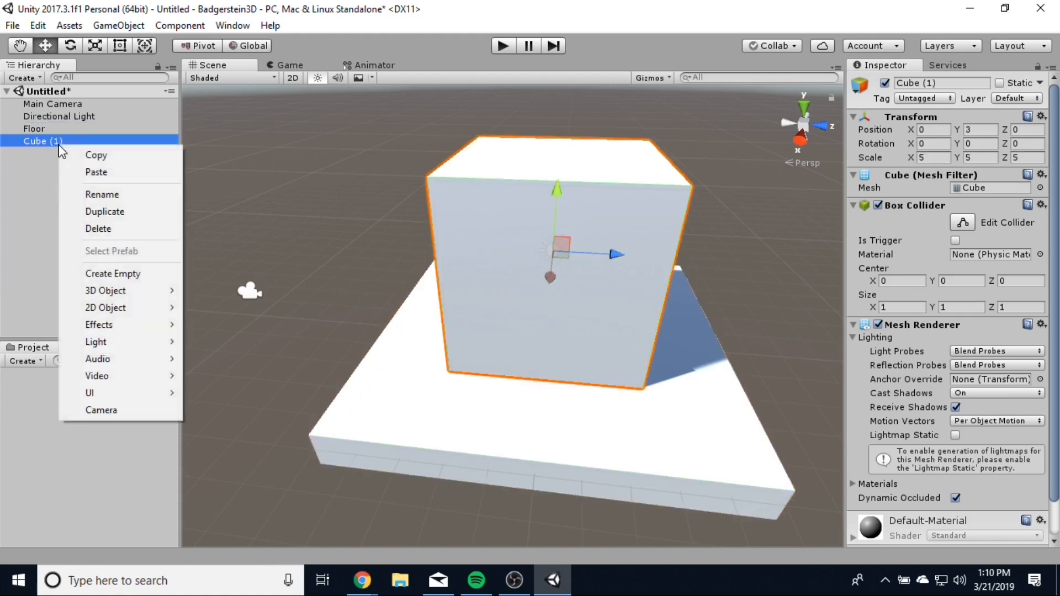
click(104, 195)
text(Wall)
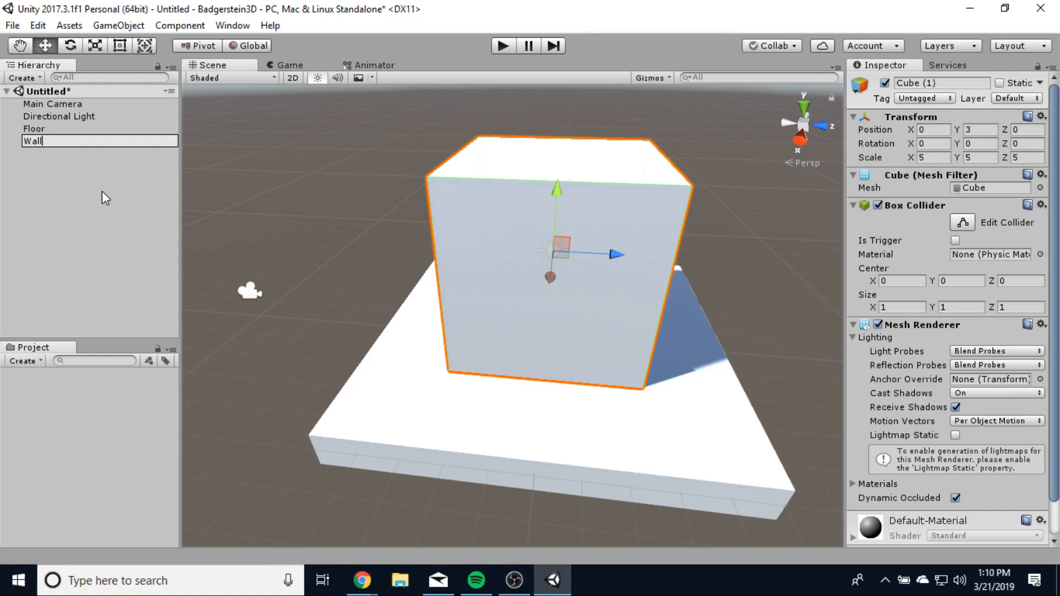
click(307, 263)
- Move the Wall to X -2.5, Z -7.5 beside the floor
click(588, 266)
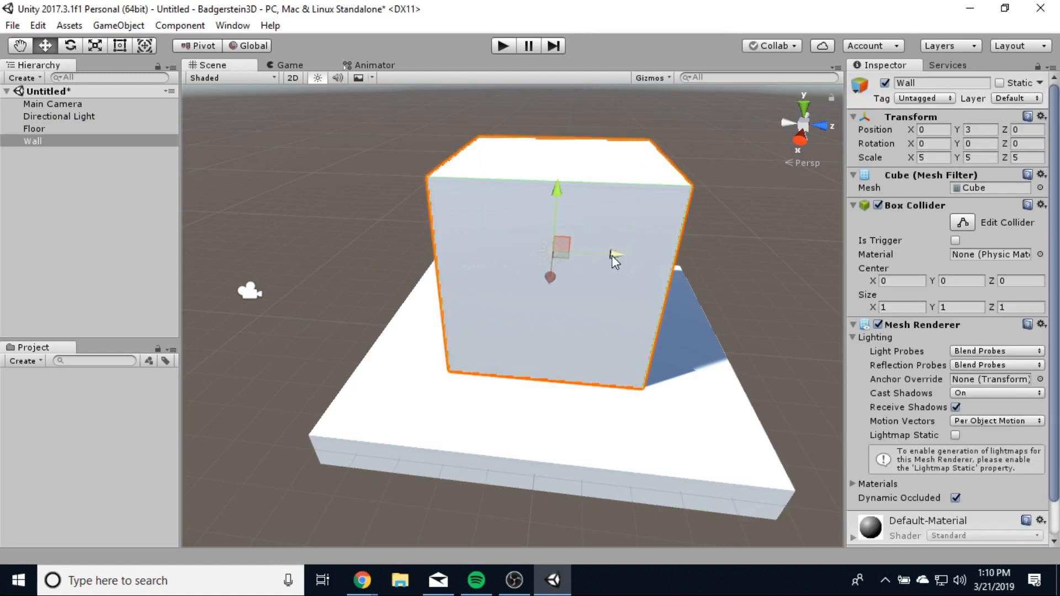
drag(611, 255, 368, 242)
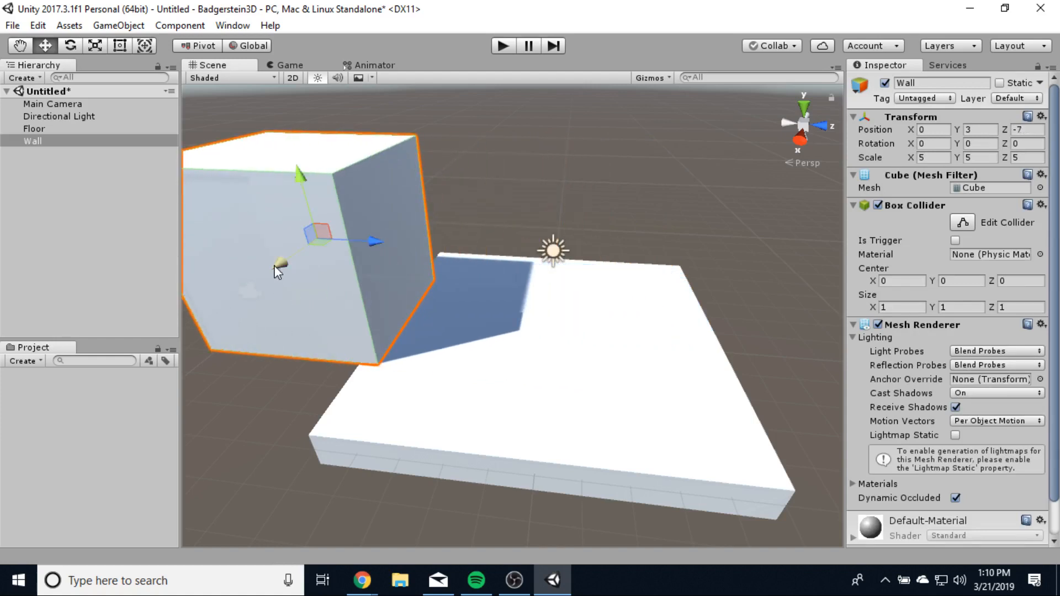
drag(277, 270, 377, 157)
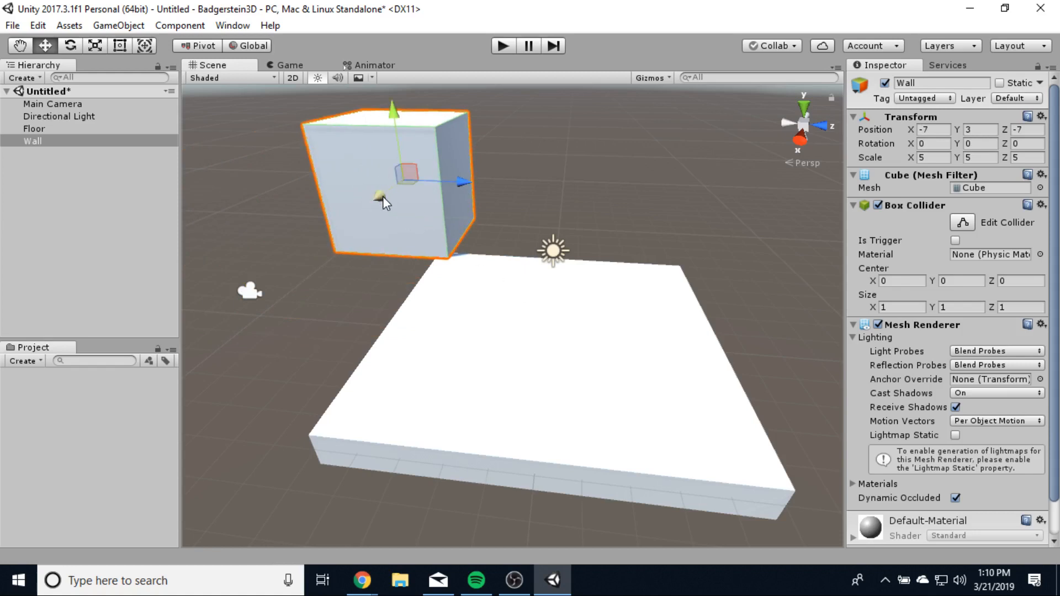
drag(383, 199, 366, 235)
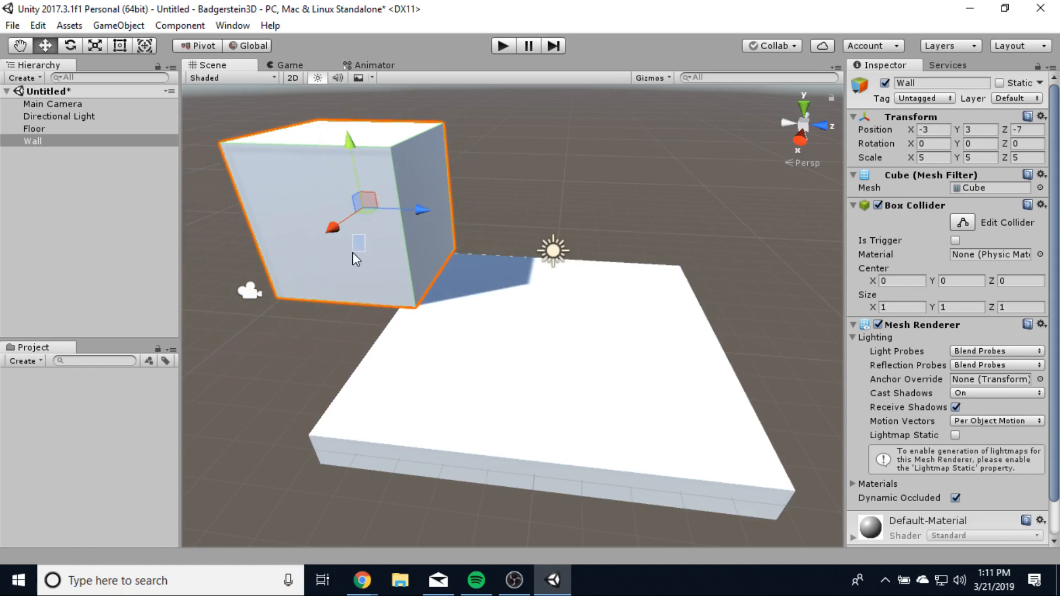
drag(332, 231, 349, 245)
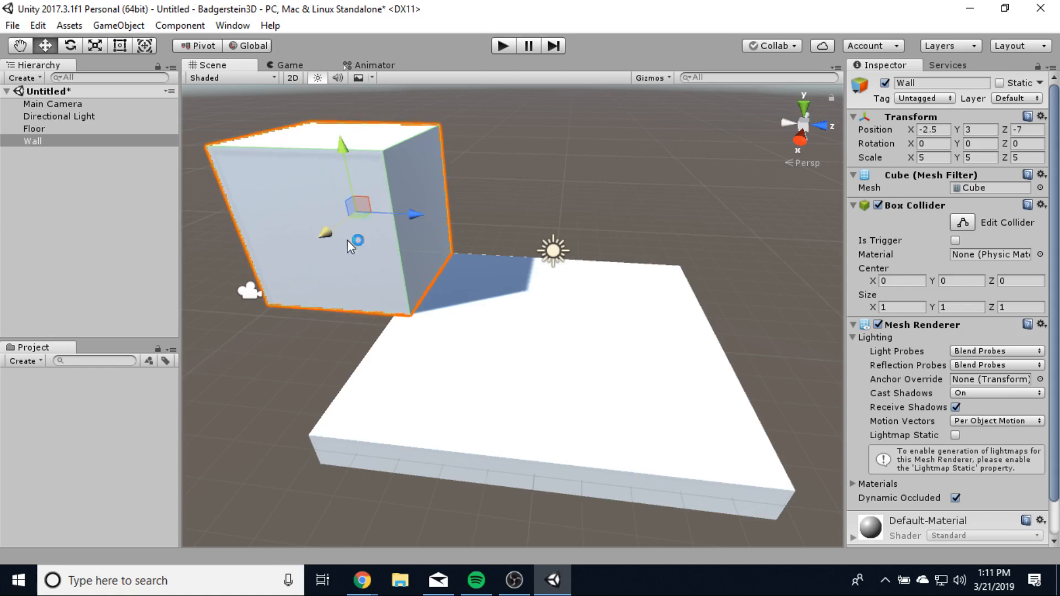
middle_drag(670, 311, 559, 303)
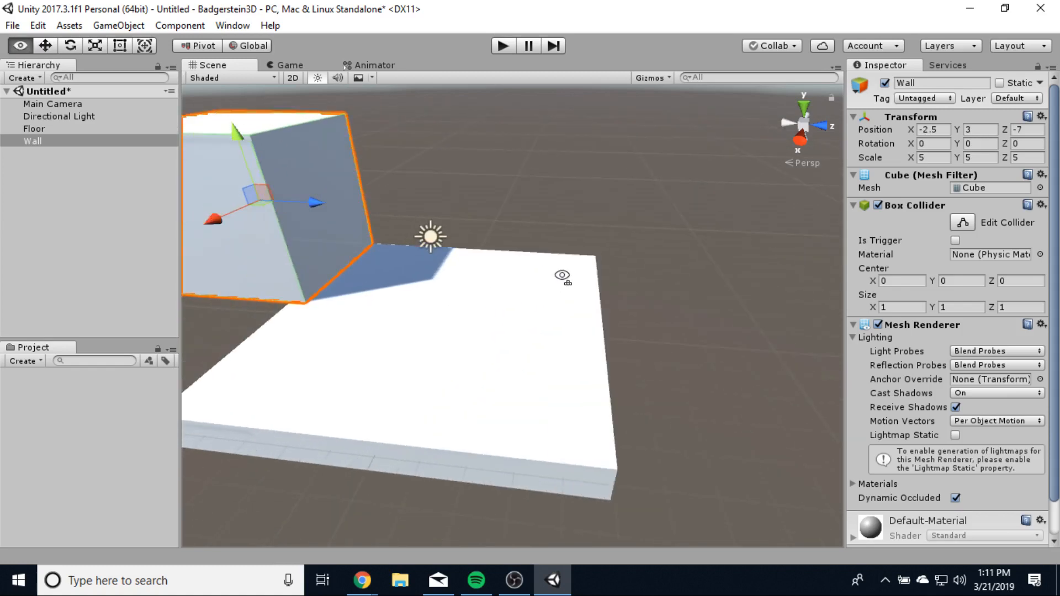
alt+drag(563, 276, 528, 300)
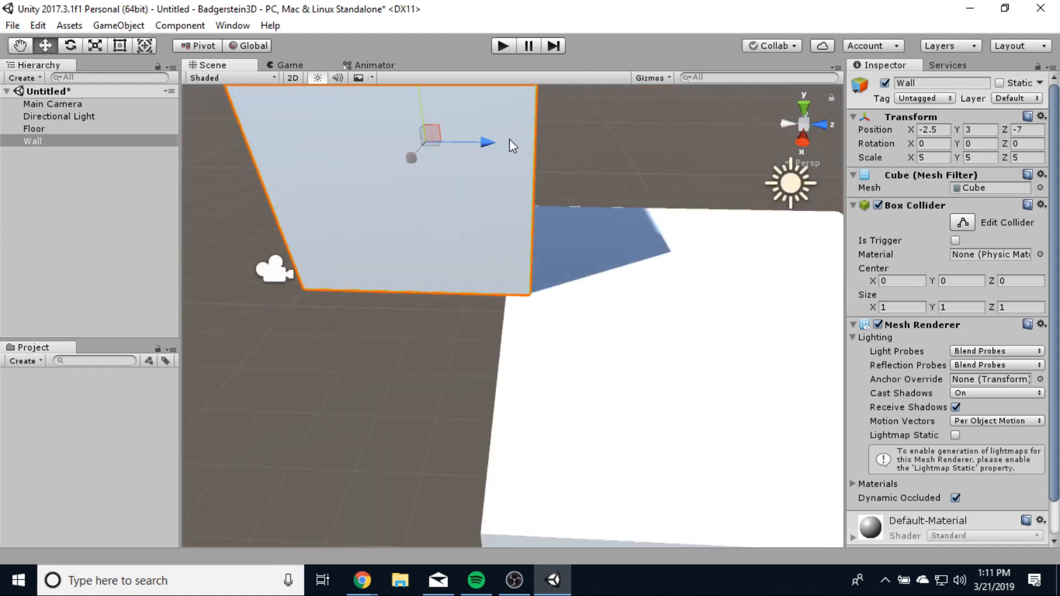
drag(487, 144, 478, 154)
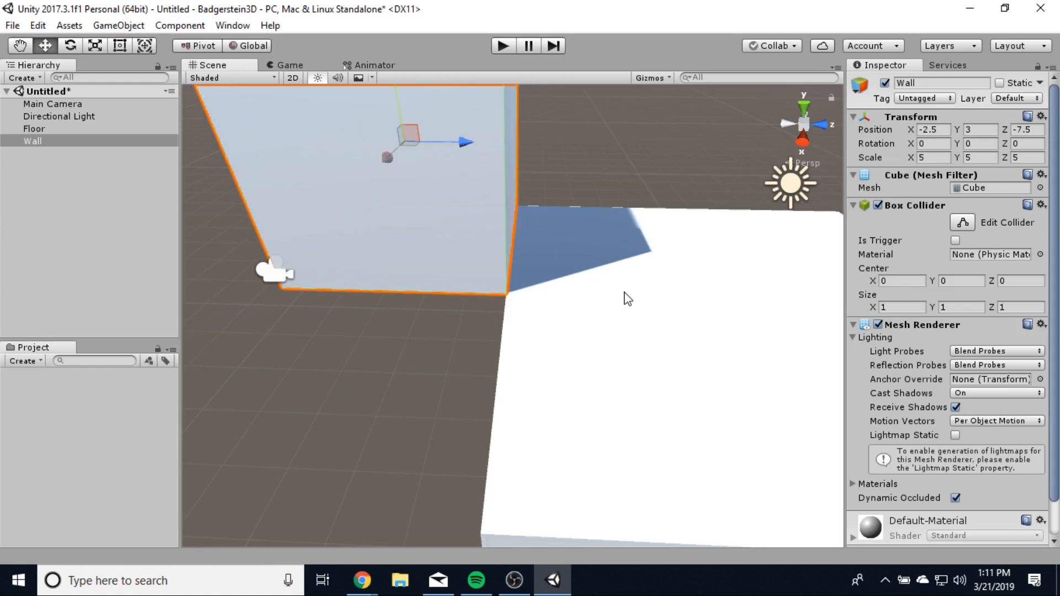
alt+drag(625, 299, 457, 191)
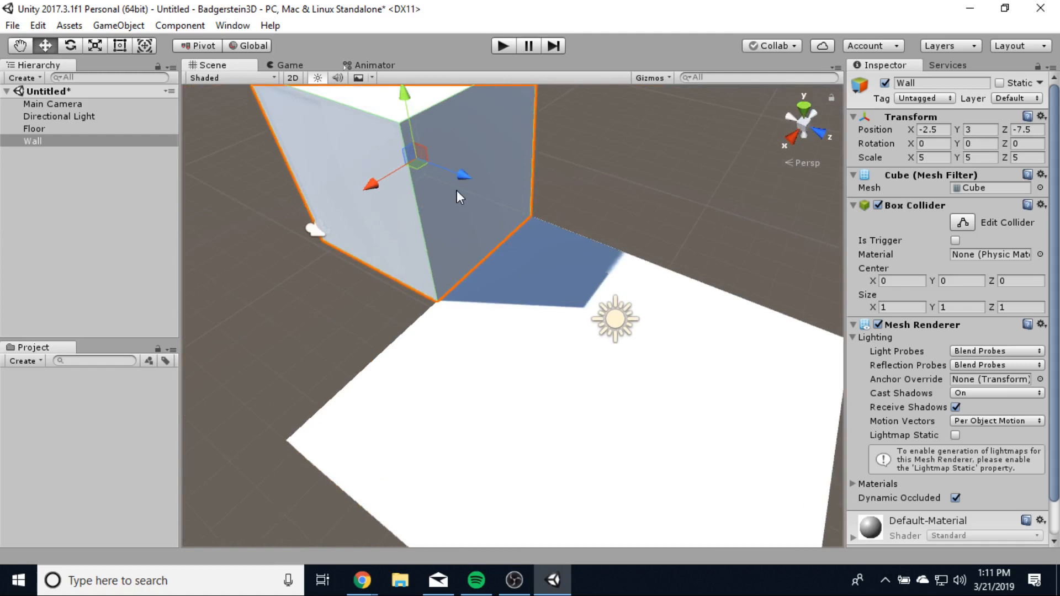
- Deselect the Wall, look over the scene, and minimize Unity
click(456, 196)
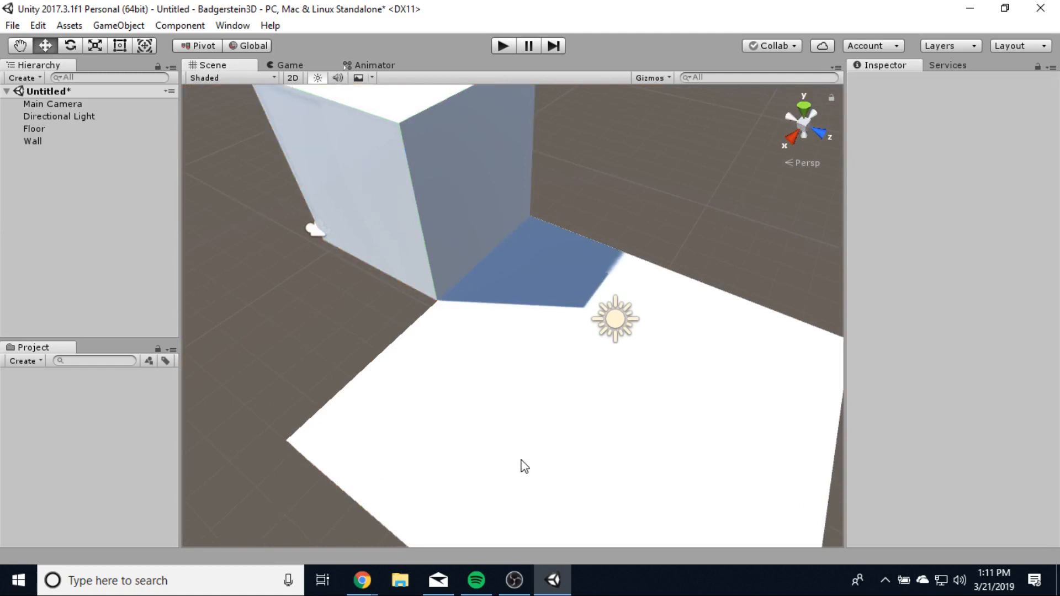
alt+drag(525, 467, 508, 403)
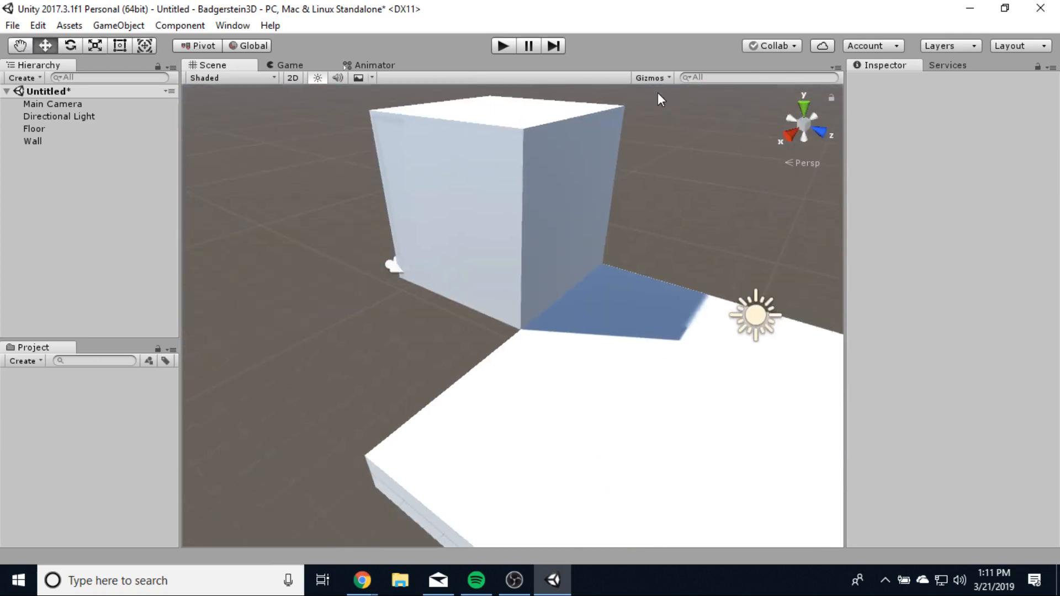
click(971, 8)
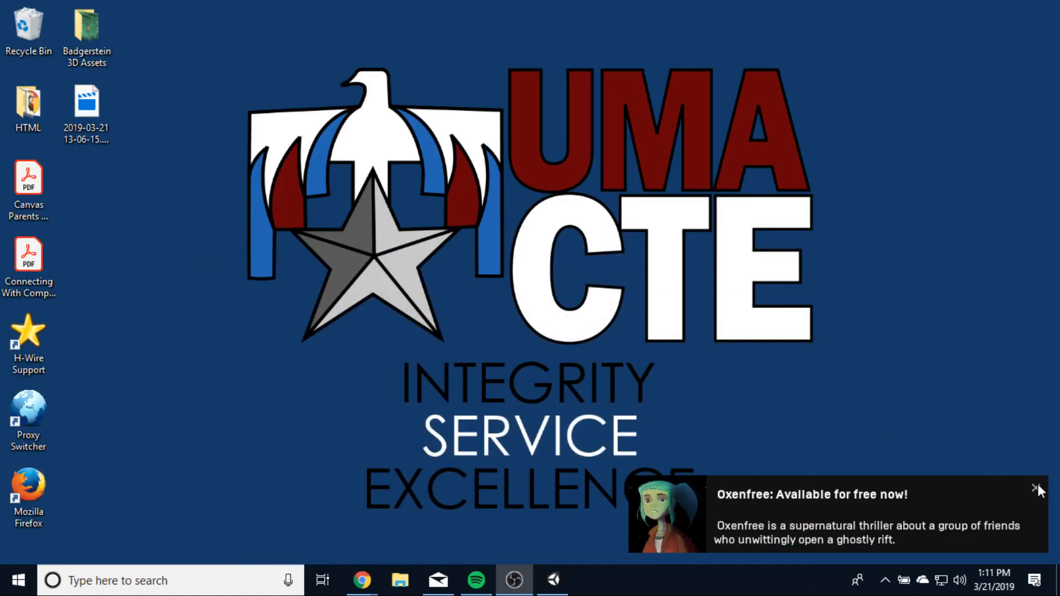
- Open Badgerstein 3D Assets, box-select its five texture images, and return to Unity
click(1035, 488)
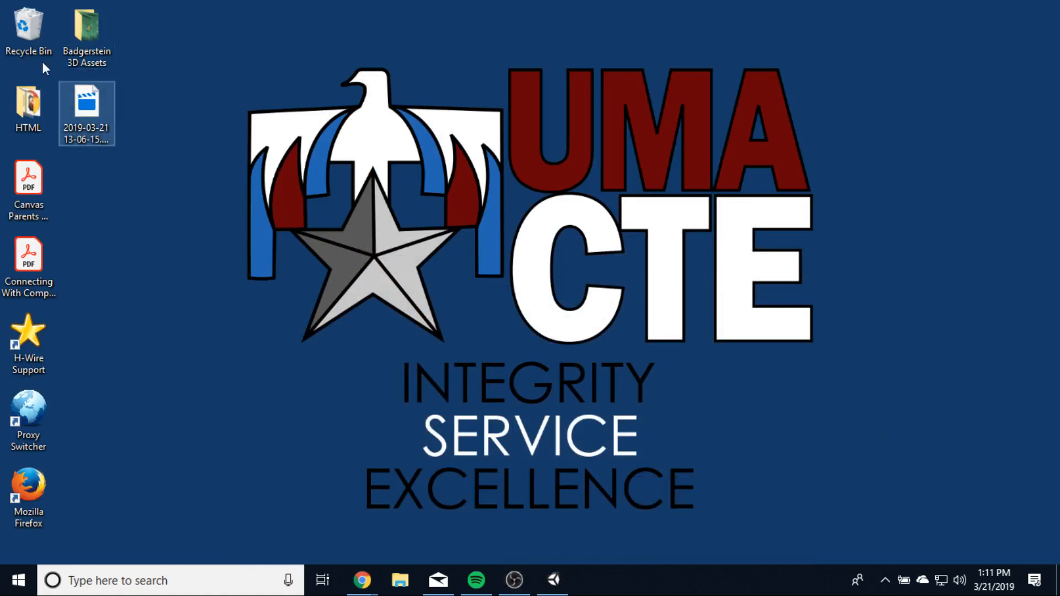
double_click(79, 25)
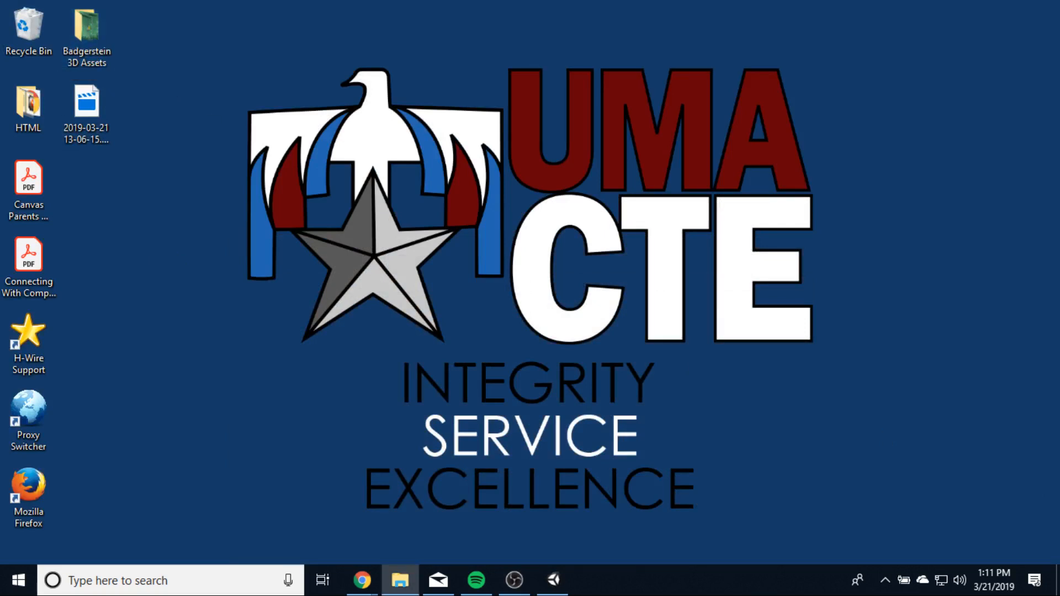
drag(607, 123, 407, 62)
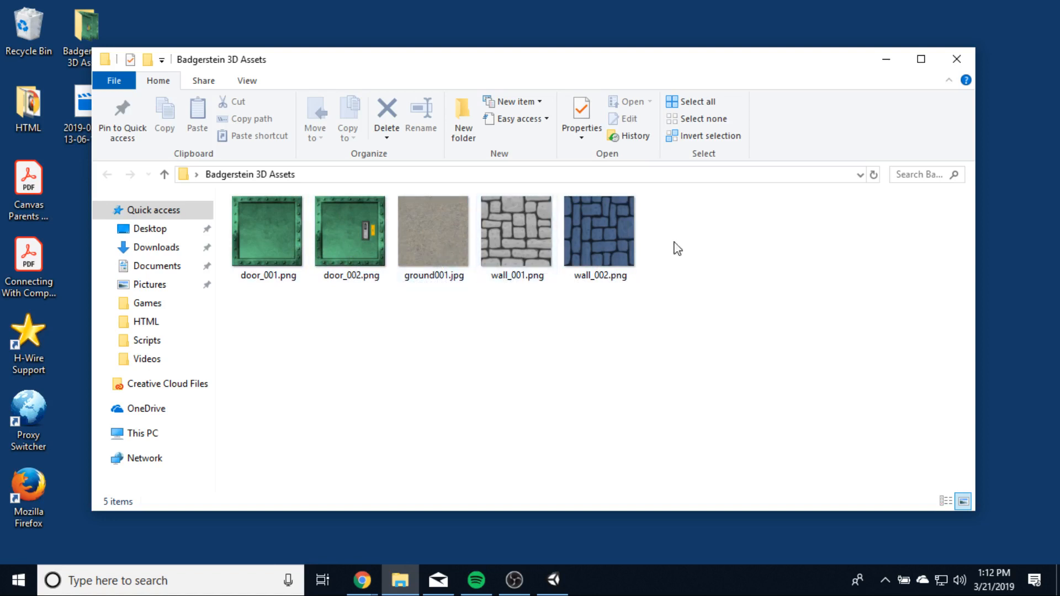
drag(492, 73, 517, 83)
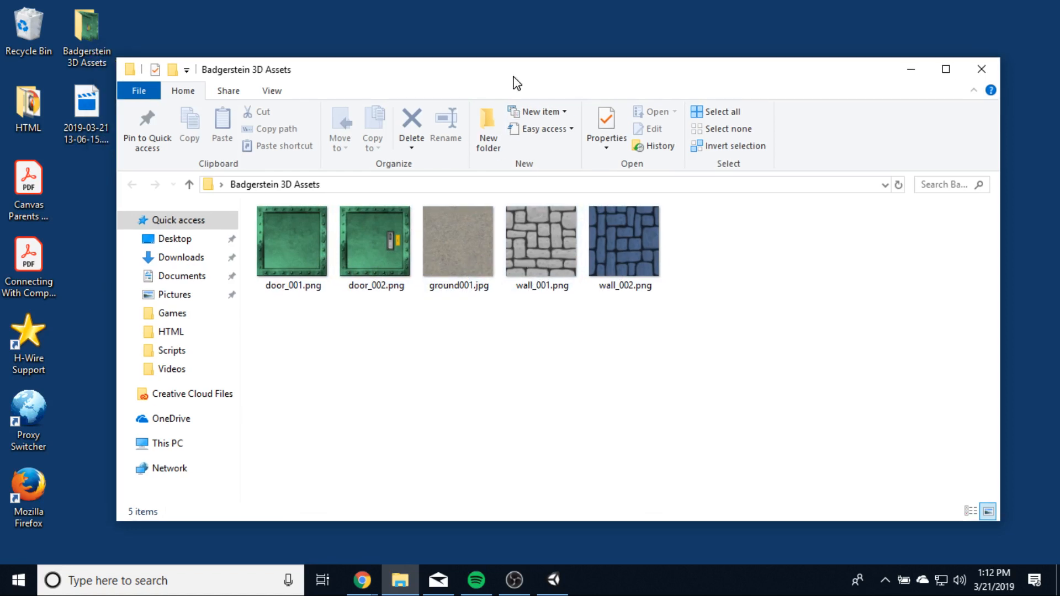
drag(704, 367, 267, 208)
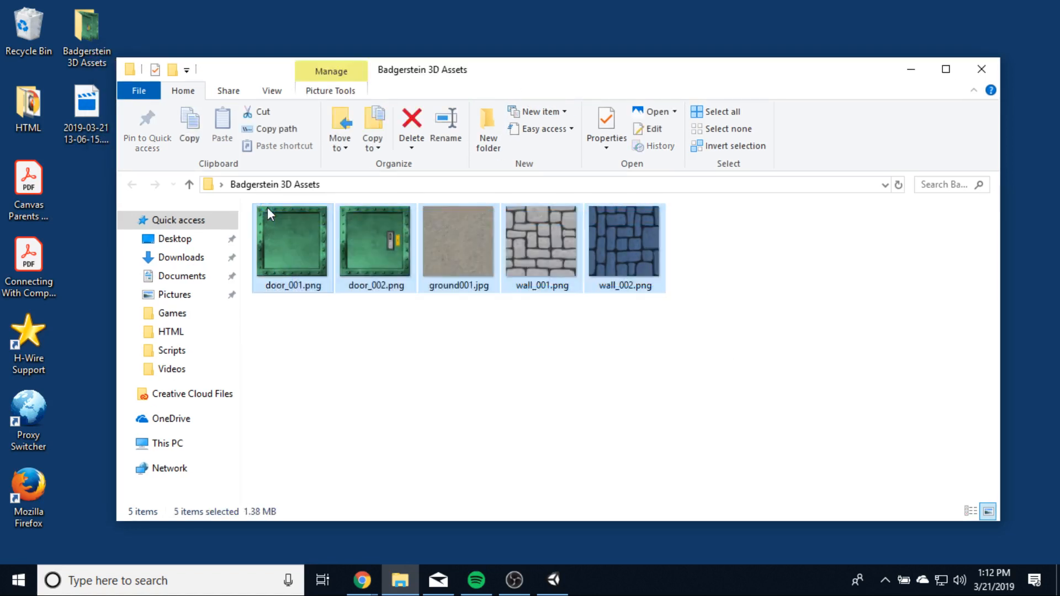
click(553, 580)
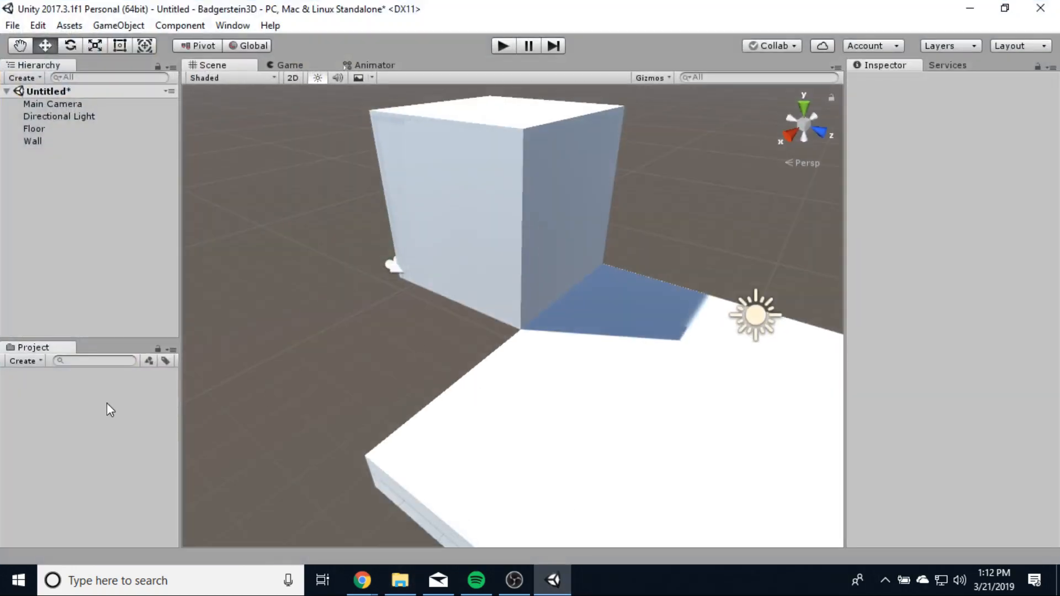
- Drag door_001, door_002, ground001, wall_001 and wall_002 from Explorer into the Project panel
right_click(107, 402)
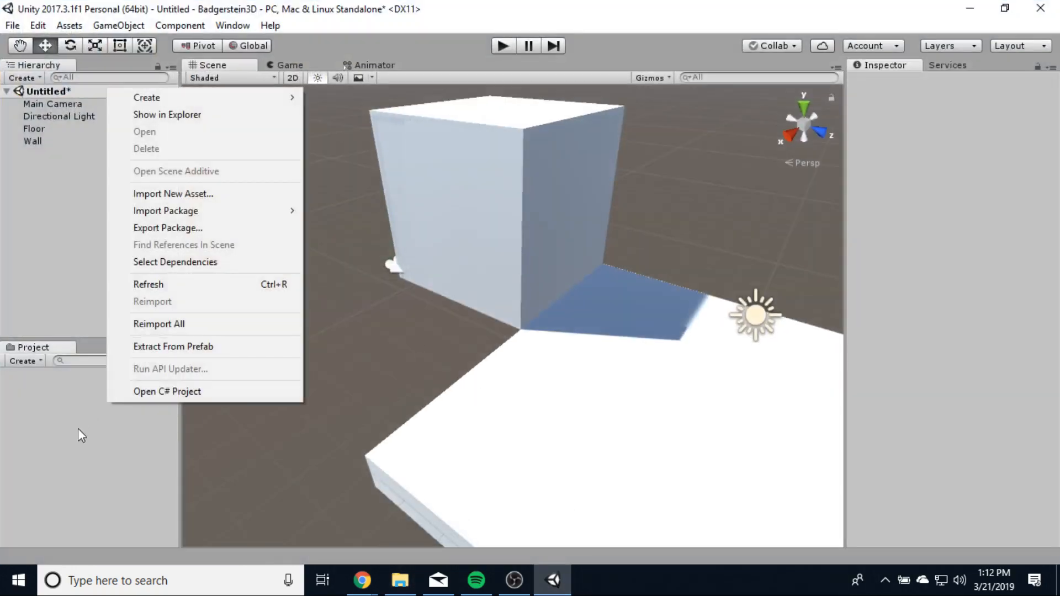
click(78, 429)
drag(508, 11, 836, 31)
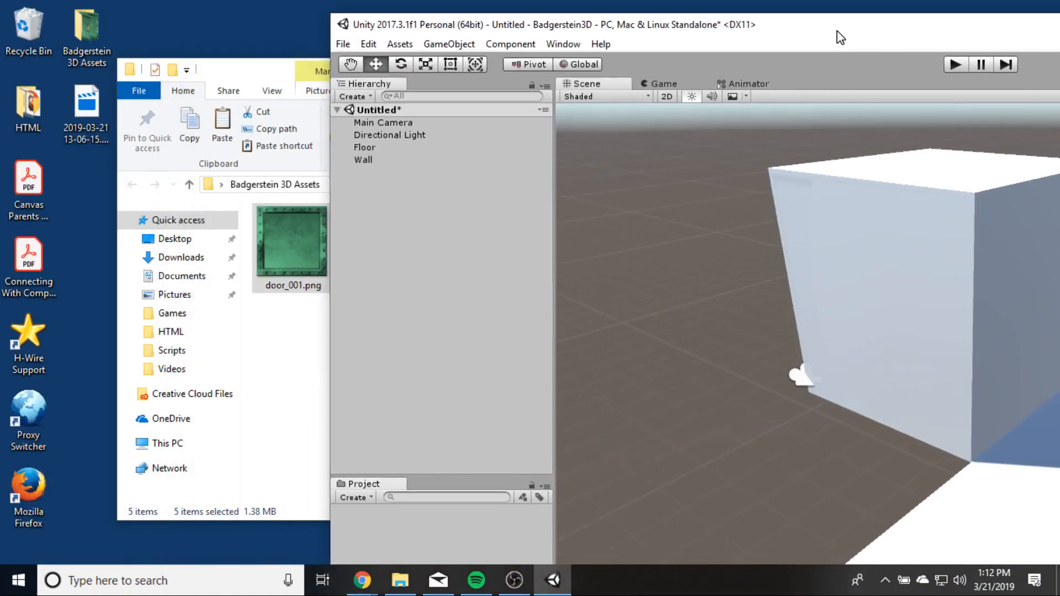
click(262, 63)
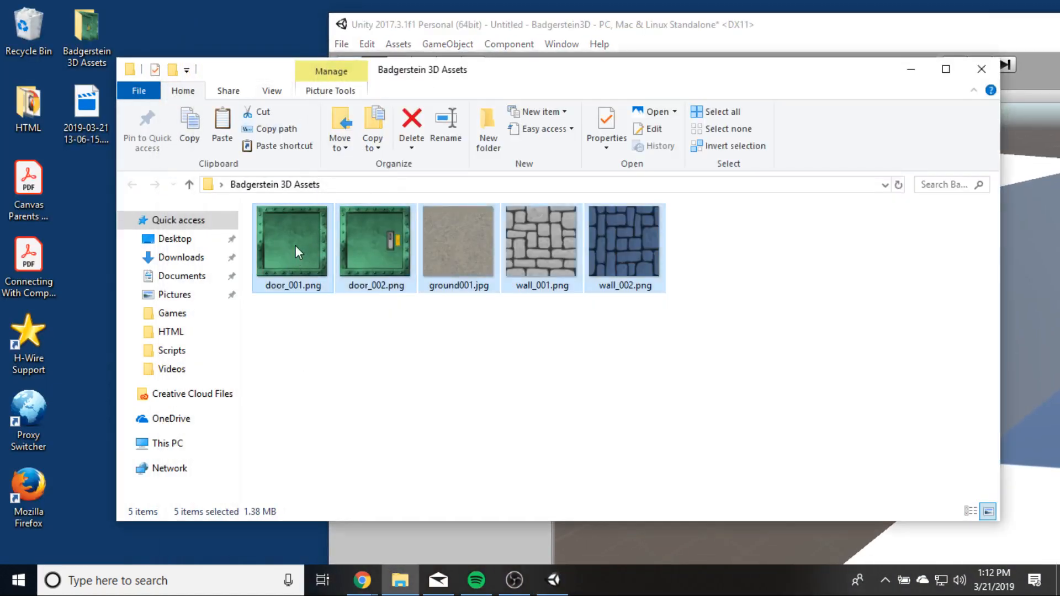
drag(296, 247, 455, 548)
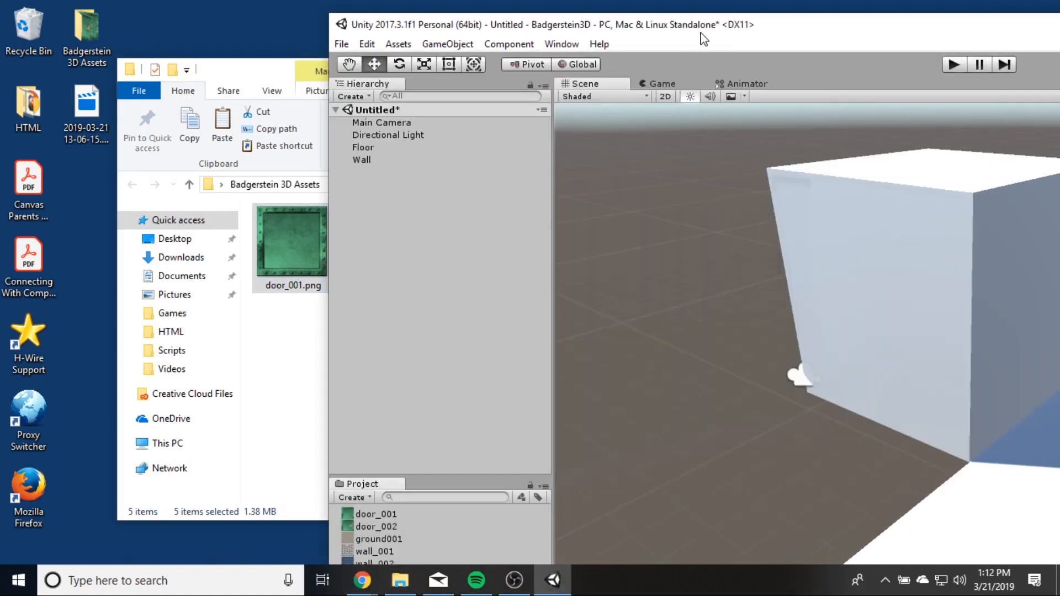
- Move the Unity window back into view and maximize it
drag(701, 33, 286, 30)
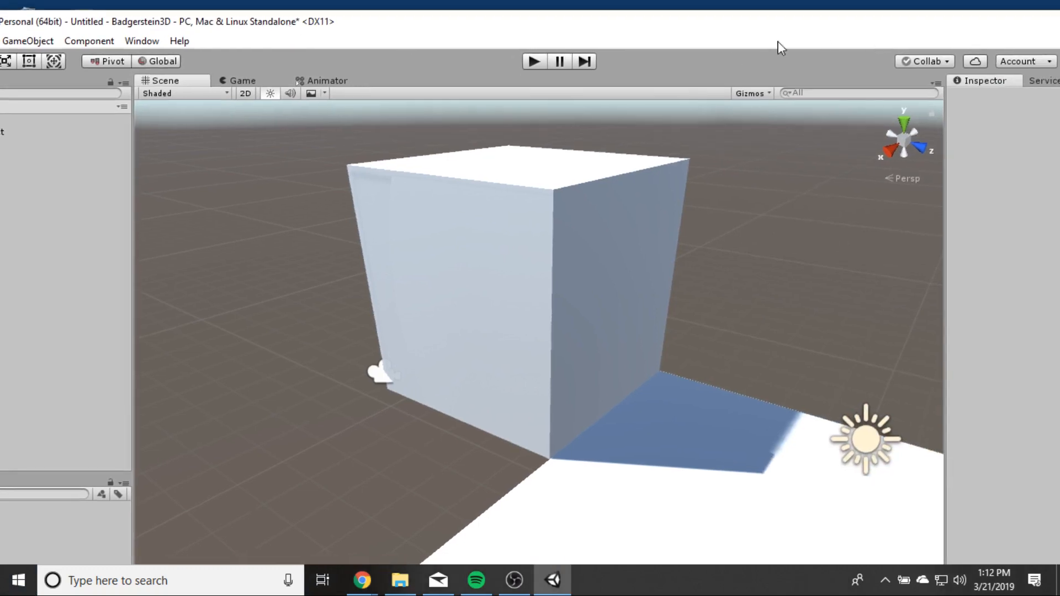
drag(805, 30, 615, 59)
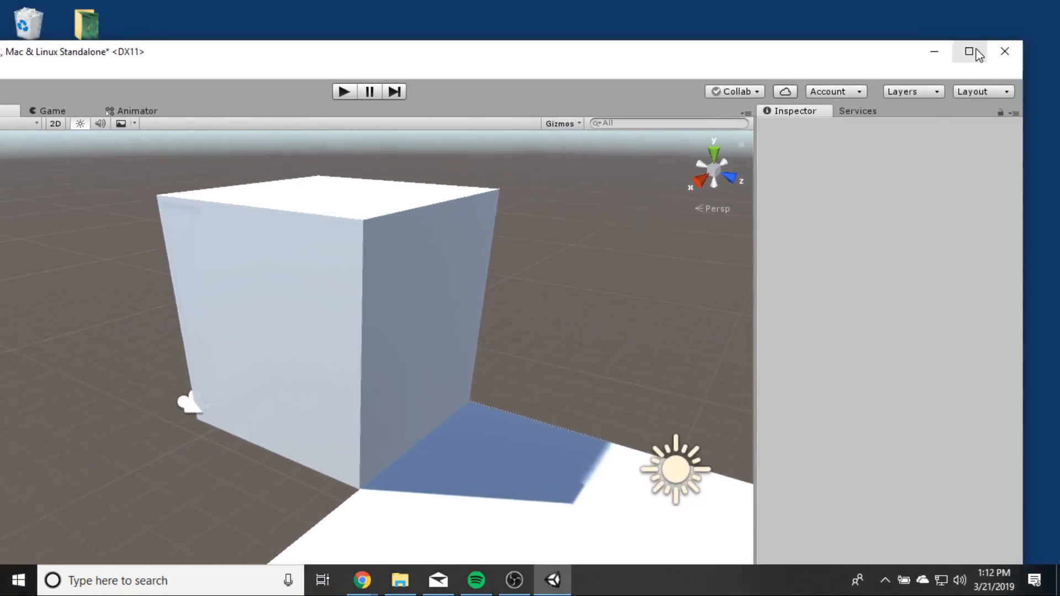
click(970, 52)
right_click(39, 504)
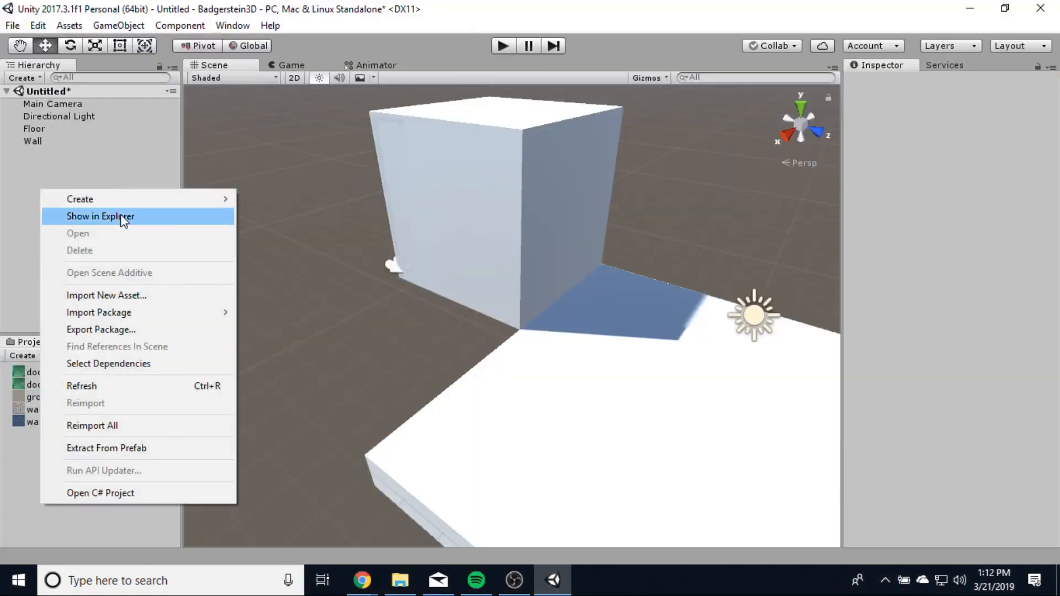
- Create a Textures folder in the project assets
mouse_move(123, 199)
click(291, 66)
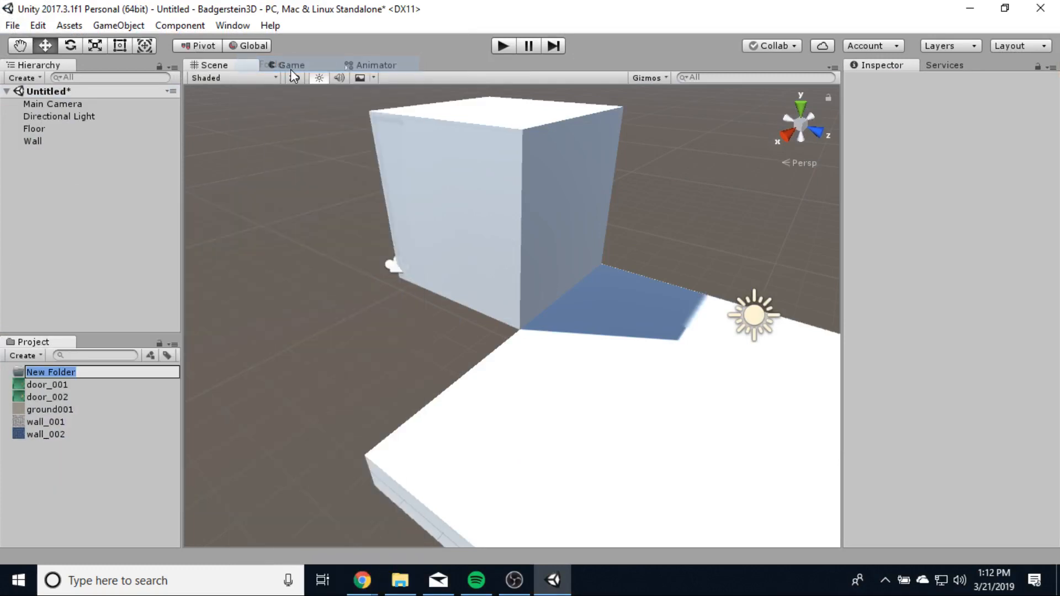
text(Te)
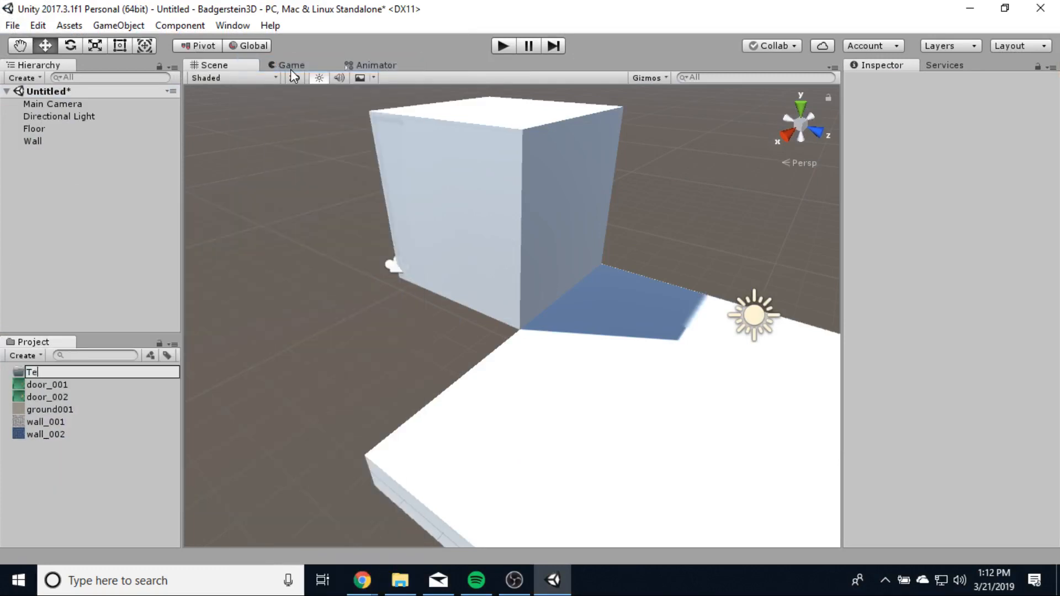
text(xtures)
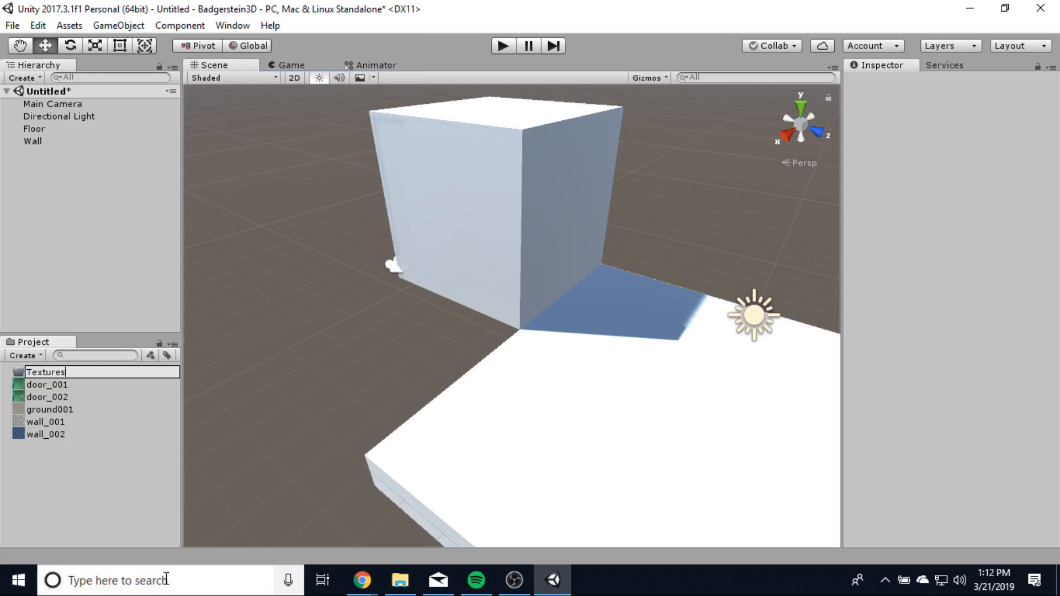
key(Return)
- Create a New Material by mistake and delete it
right_click(58, 485)
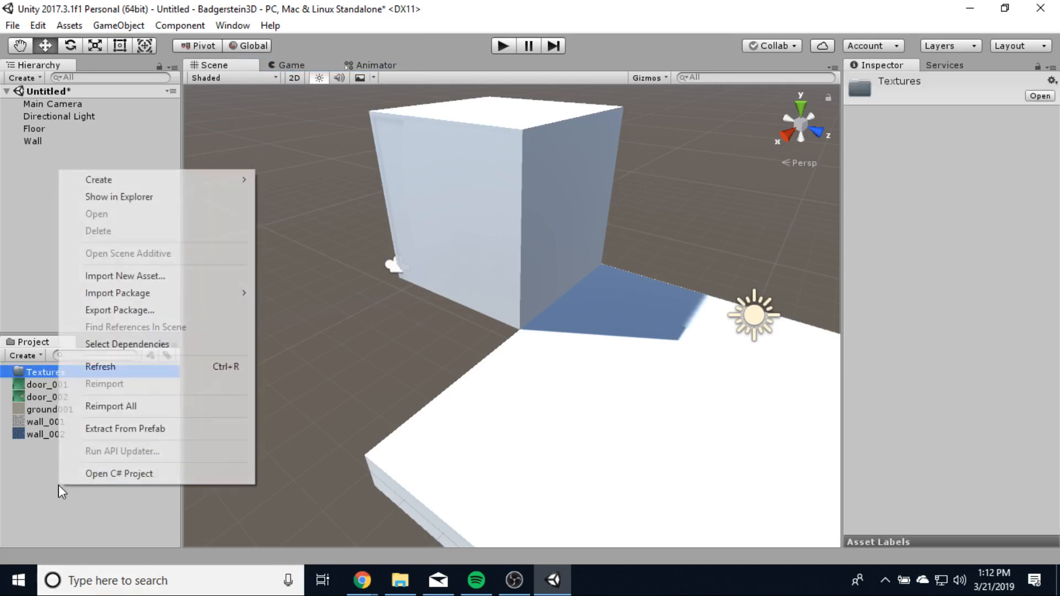
mouse_move(94, 179)
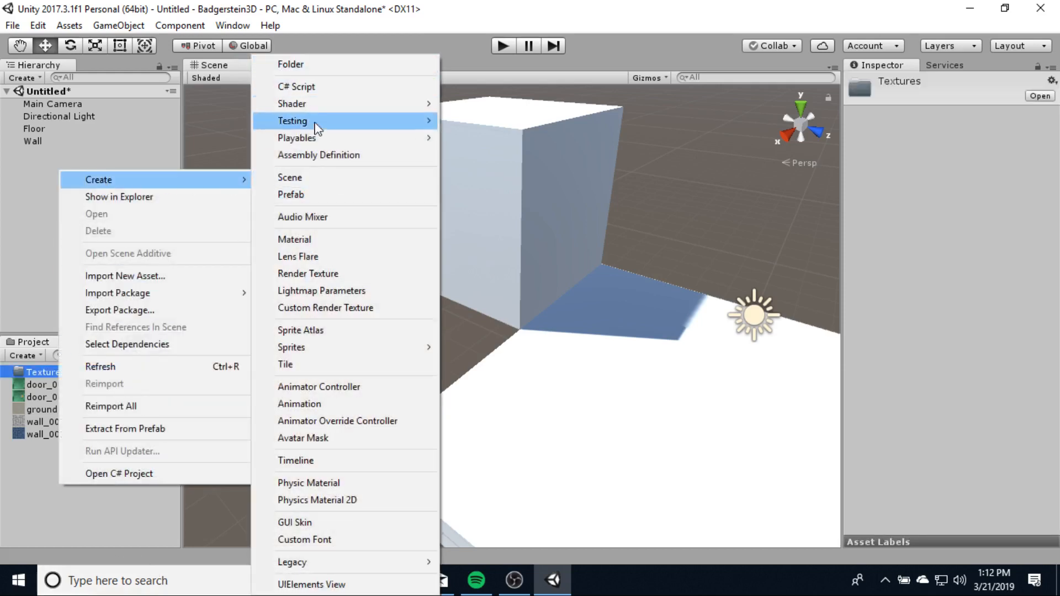
click(313, 238)
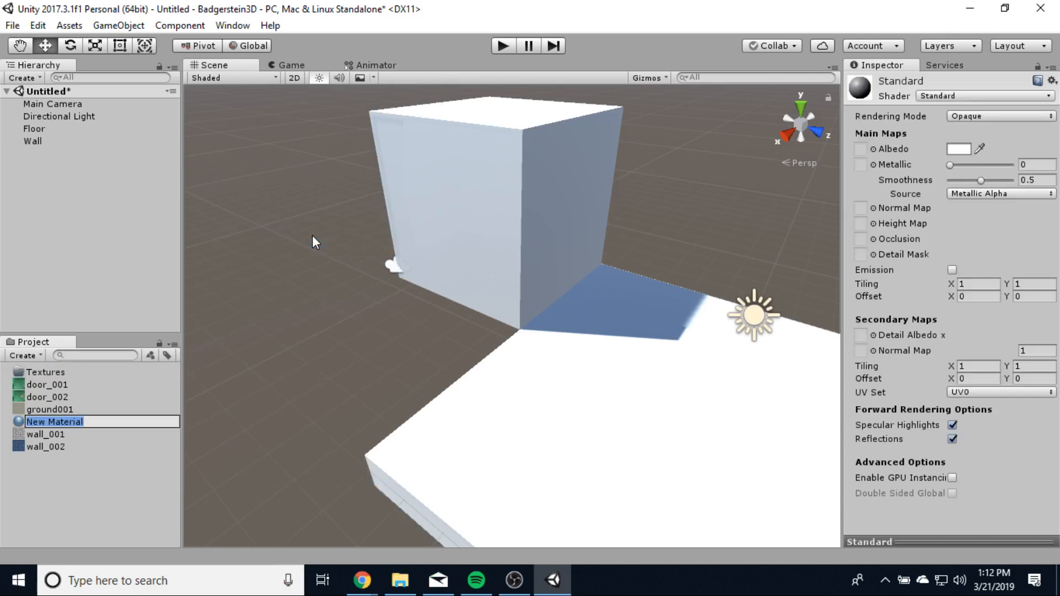
text(Ma)
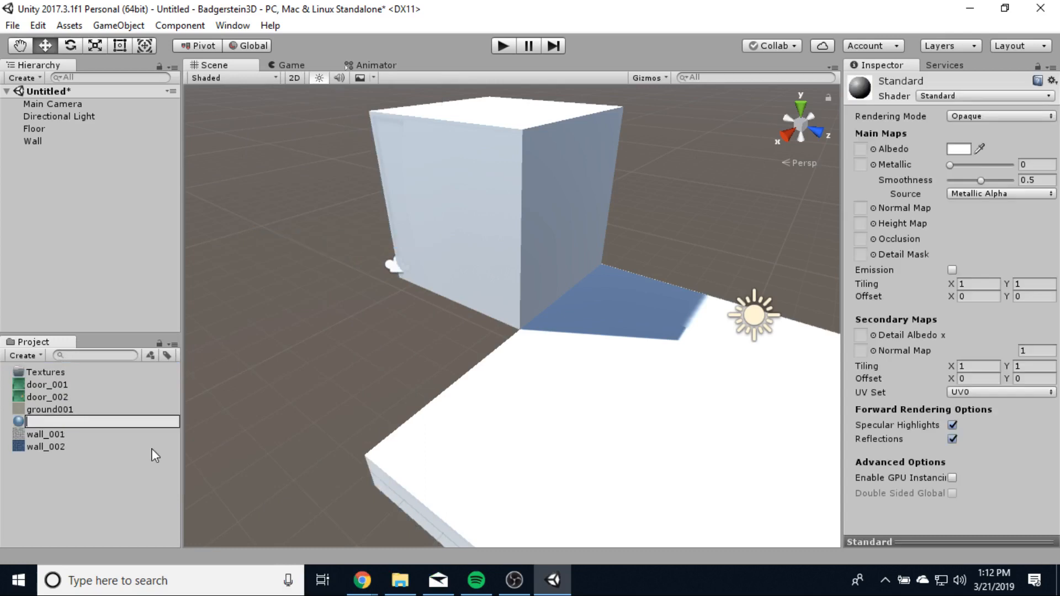
click(151, 448)
right_click(36, 421)
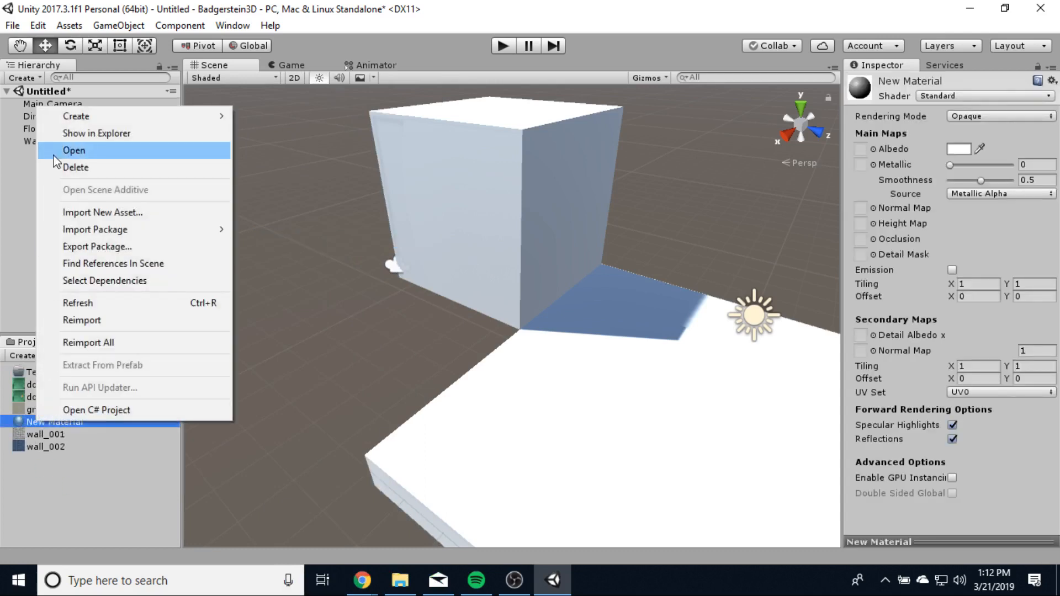
click(75, 168)
click(569, 322)
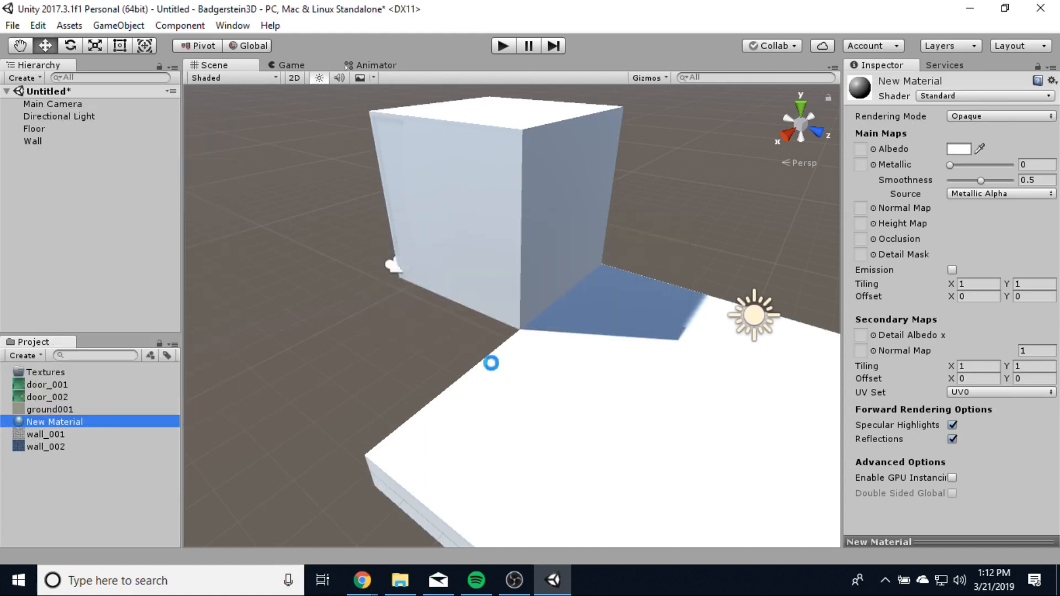
- Create a Materials folder in the project assets
right_click(62, 482)
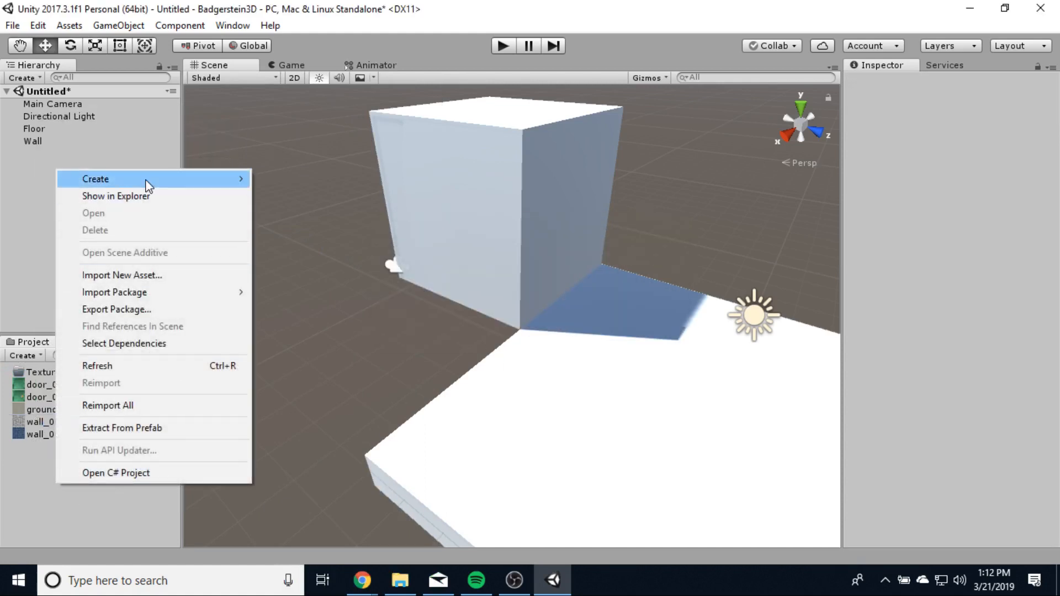
mouse_move(237, 182)
click(293, 58)
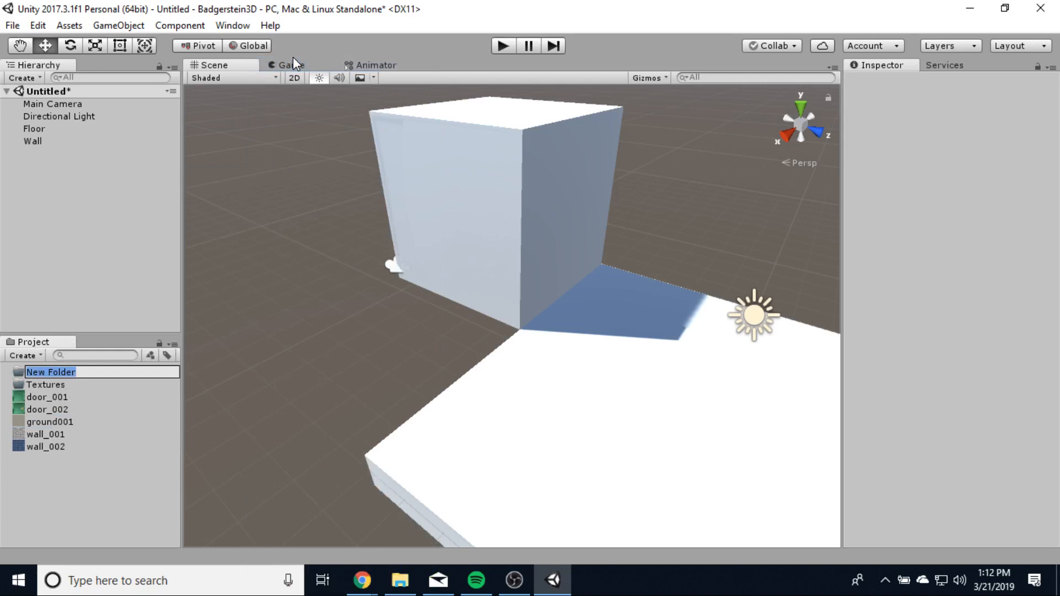
text(Materials)
key(Return)
- Move the five texture images into the Textures folder
click(92, 492)
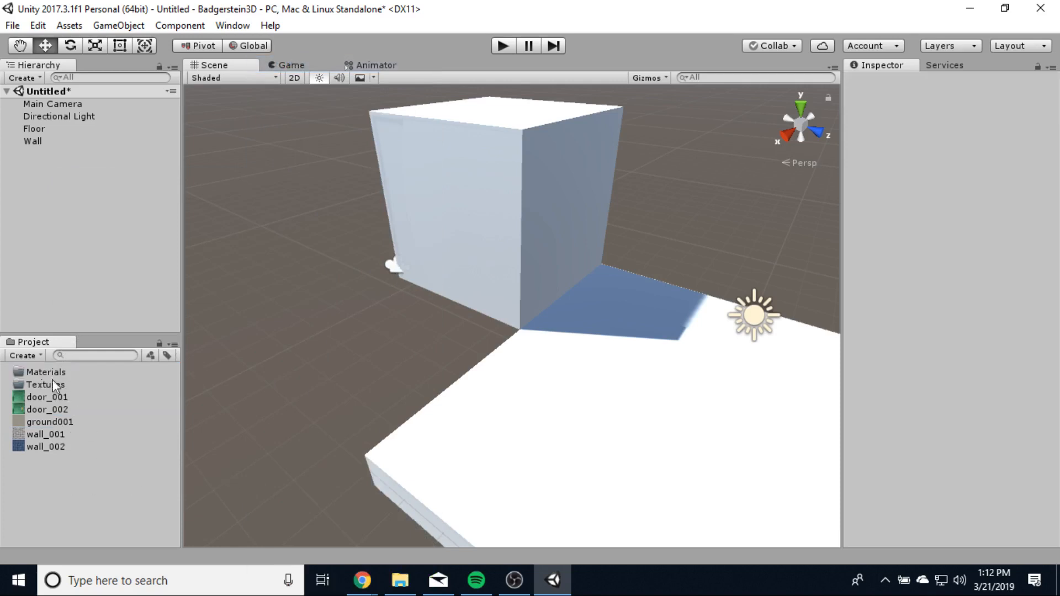
click(40, 449)
shift+click(53, 397)
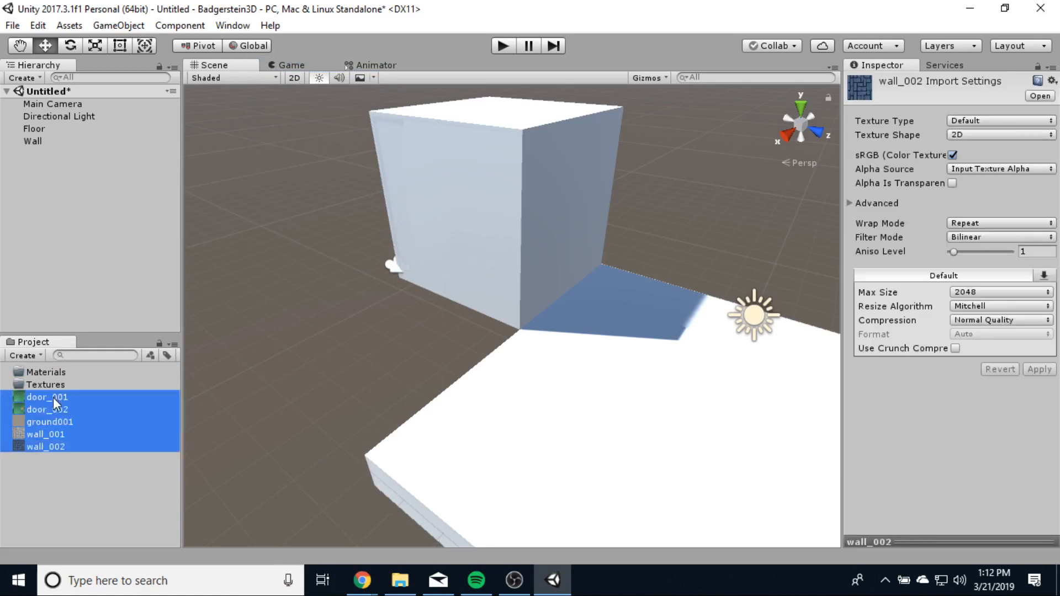
drag(48, 397, 55, 383)
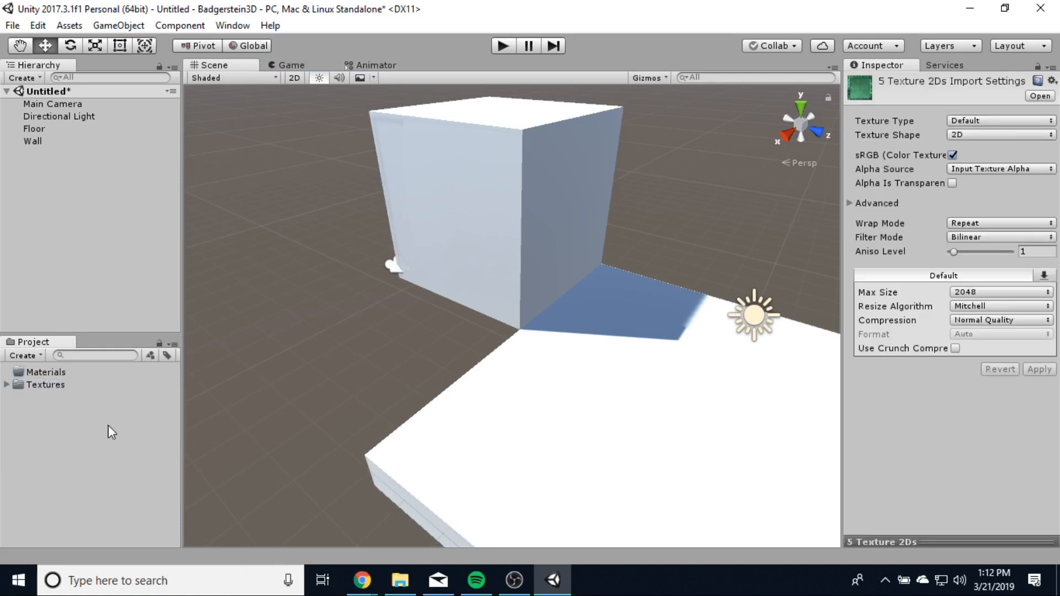
- Drag ground001 onto the Floor, then check the new ground001 material in Materials
click(6, 384)
click(48, 476)
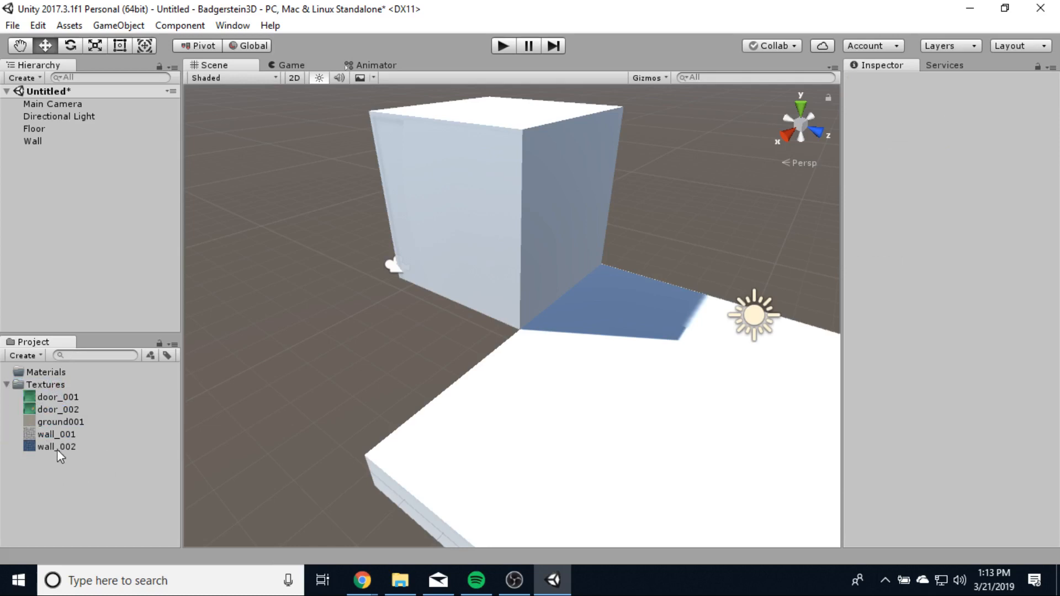
click(45, 420)
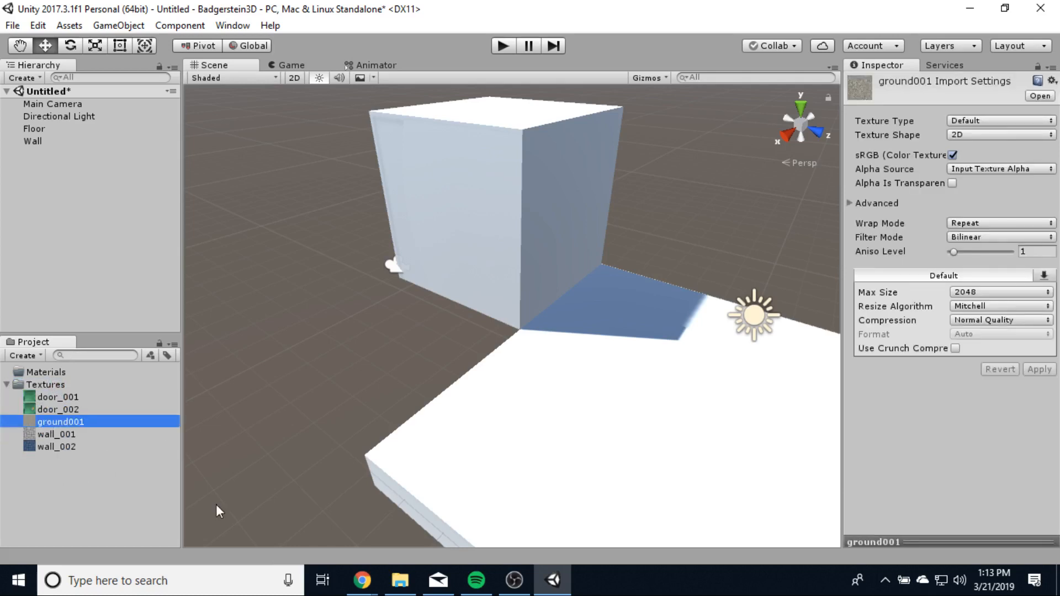
middle_drag(574, 406, 573, 390)
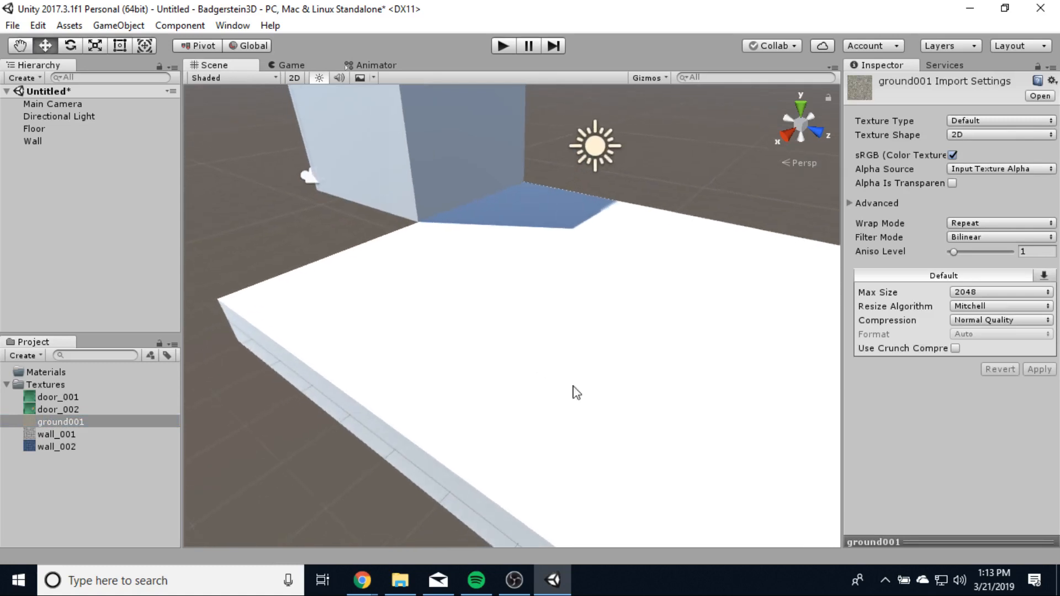
drag(65, 423, 544, 374)
scroll(620, 412, down, 5)
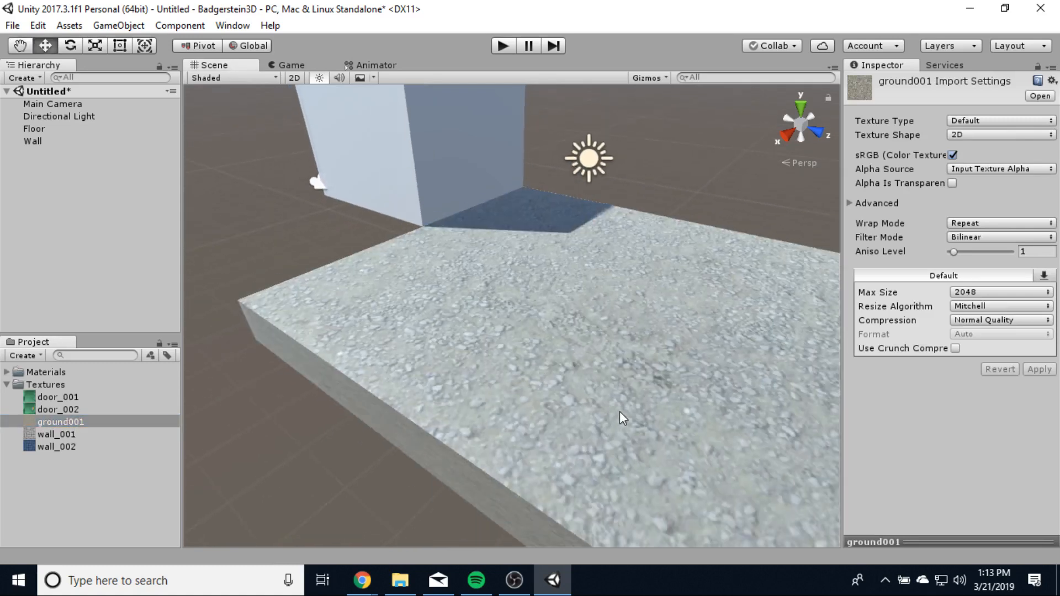
click(6, 372)
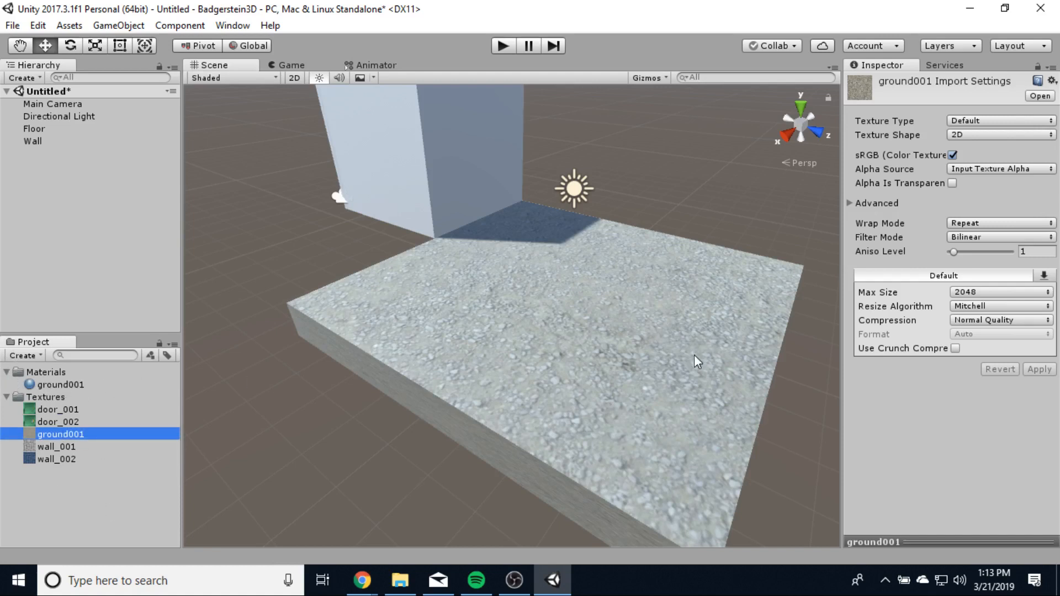
alt+drag(747, 369, 717, 386)
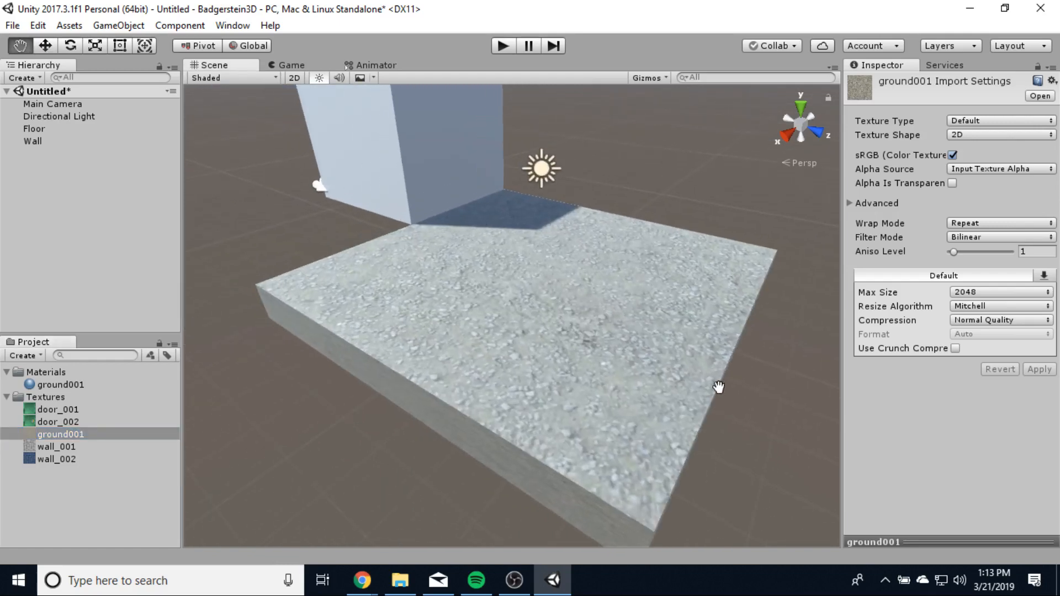
- Set the ground001 material's Smoothness Source to Albedo Alpha
click(46, 382)
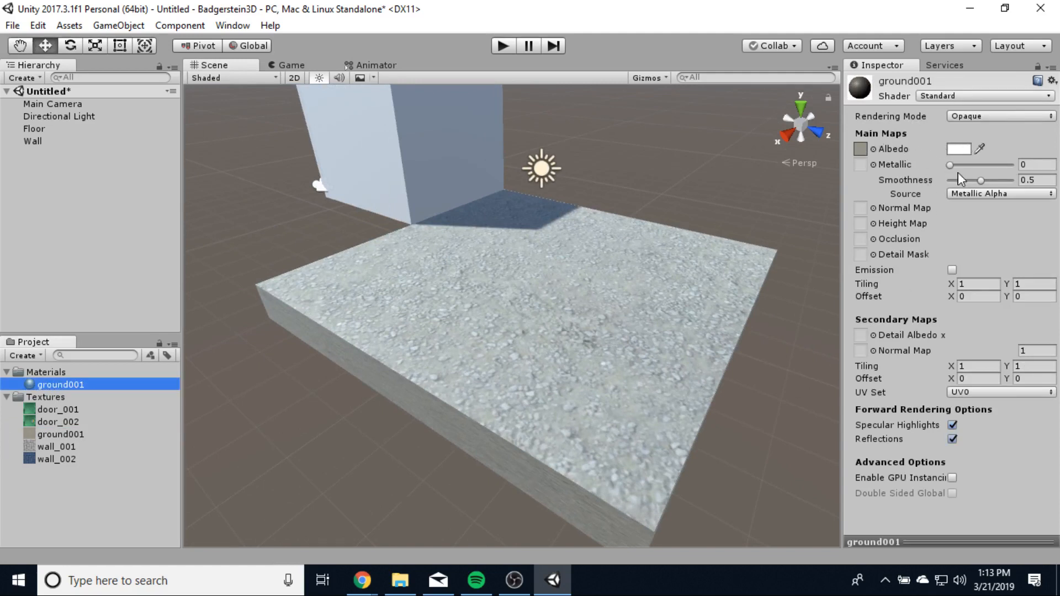
click(980, 194)
click(982, 232)
click(972, 196)
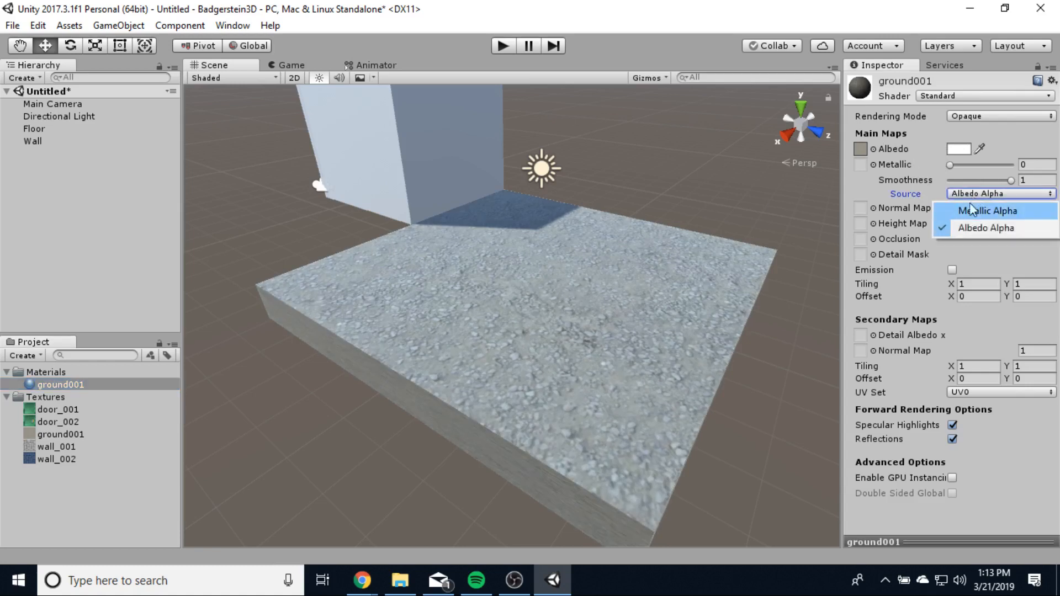
click(916, 192)
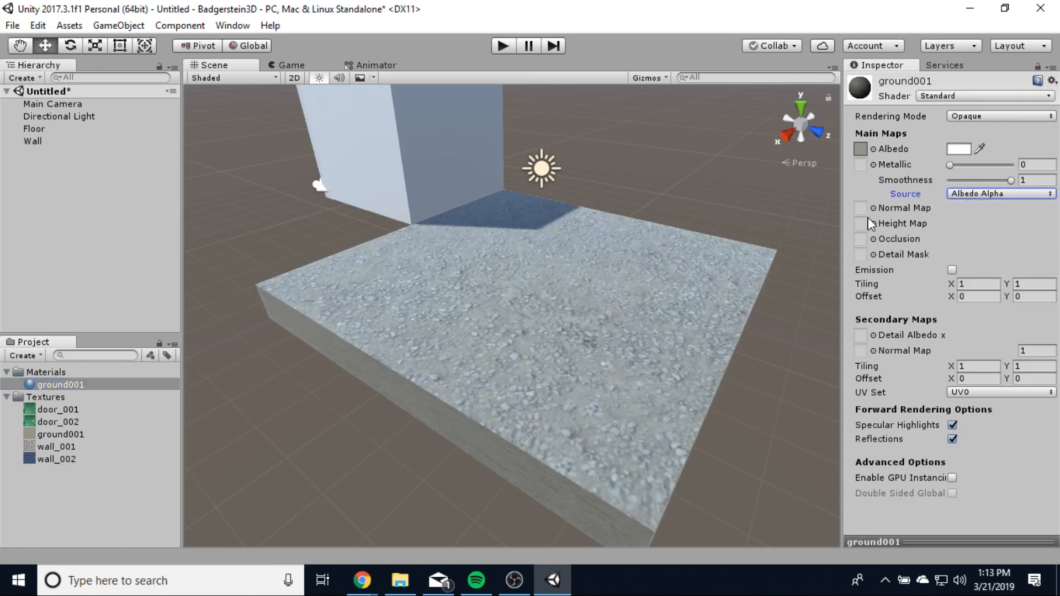
- Set the material's texture tiling to 10 by 10, then reduce it to 5 by 5
click(972, 284)
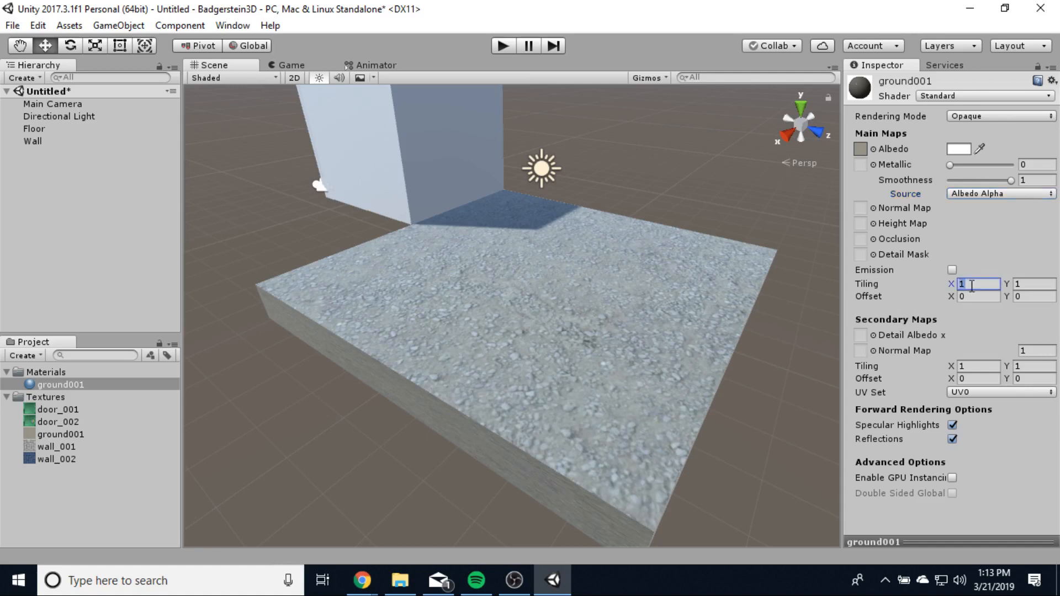
text(10)
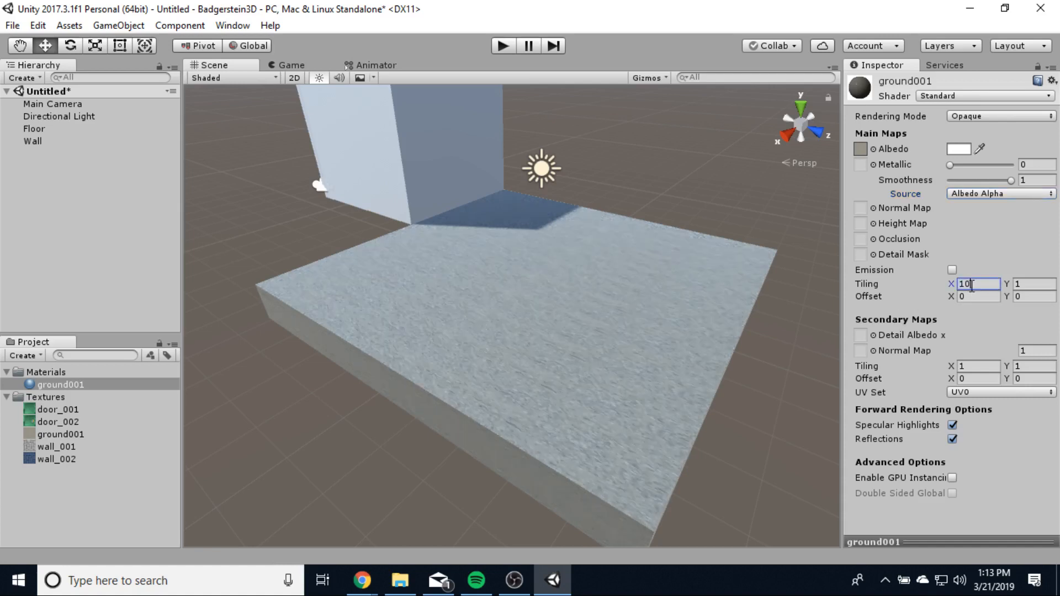
key(Tab)
text(10)
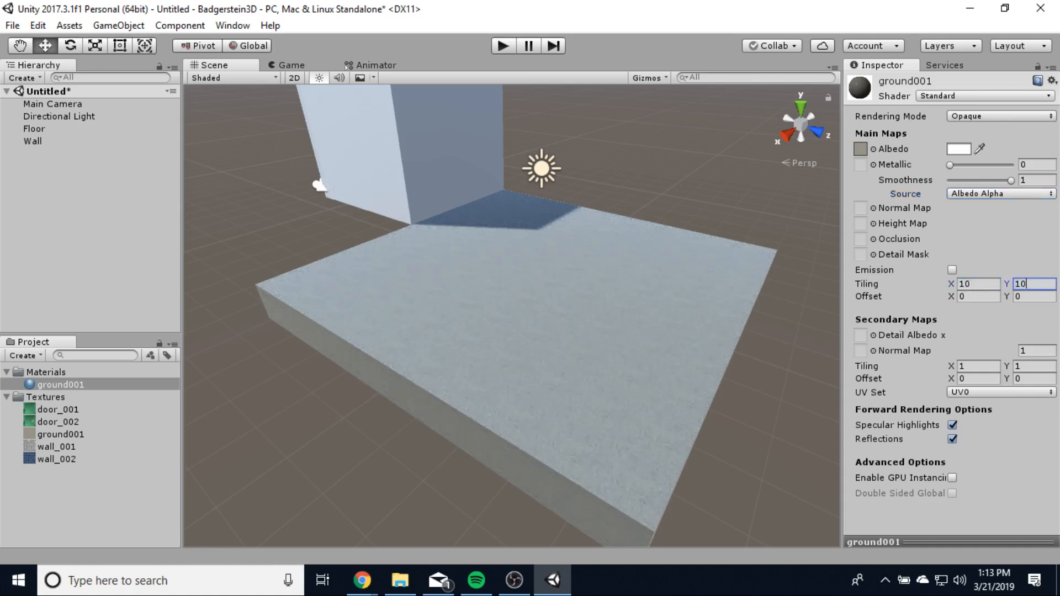
scroll(587, 392, up, 10)
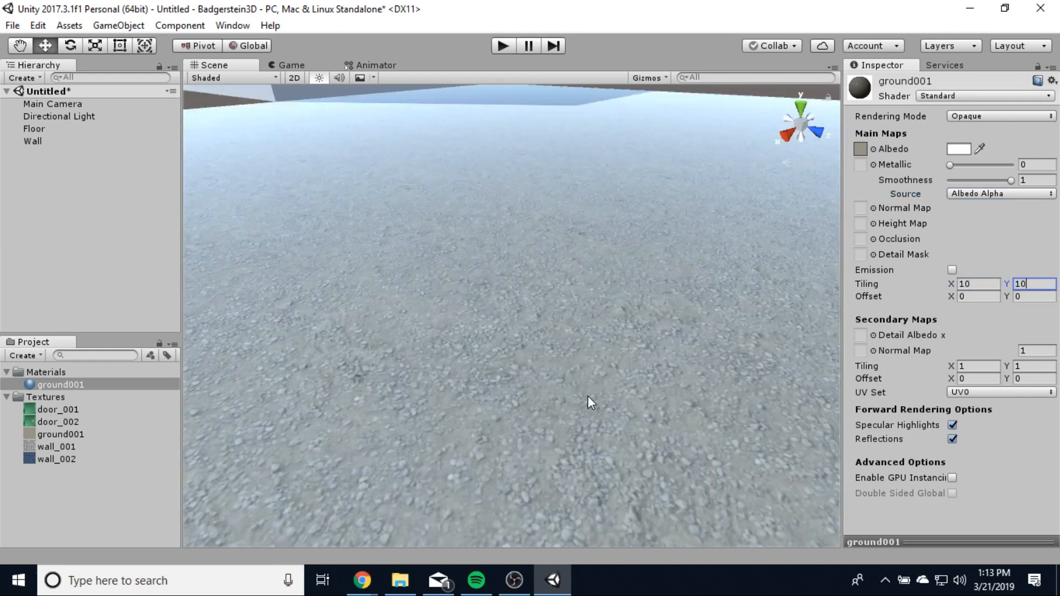
scroll(588, 395, down, 10)
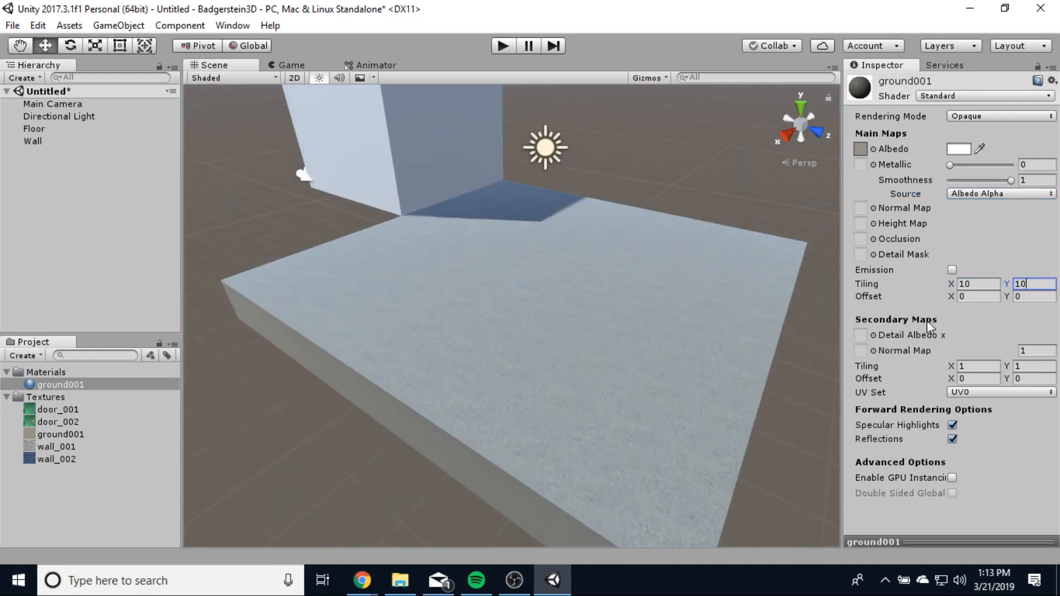
click(970, 285)
text(5)
key(Tab)
text(5)
scroll(552, 410, up, 8)
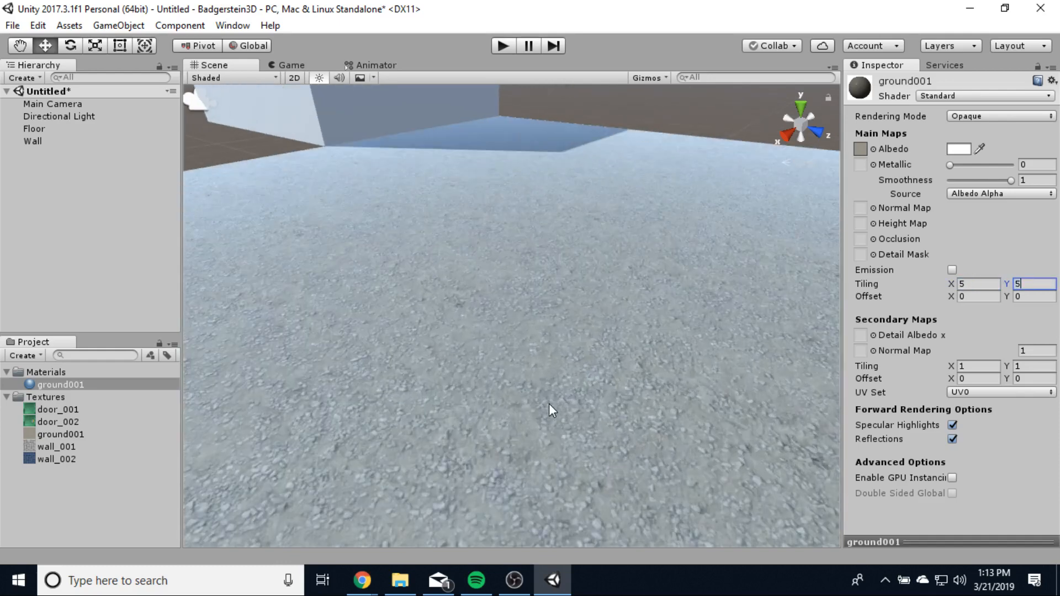
scroll(549, 403, down, 5)
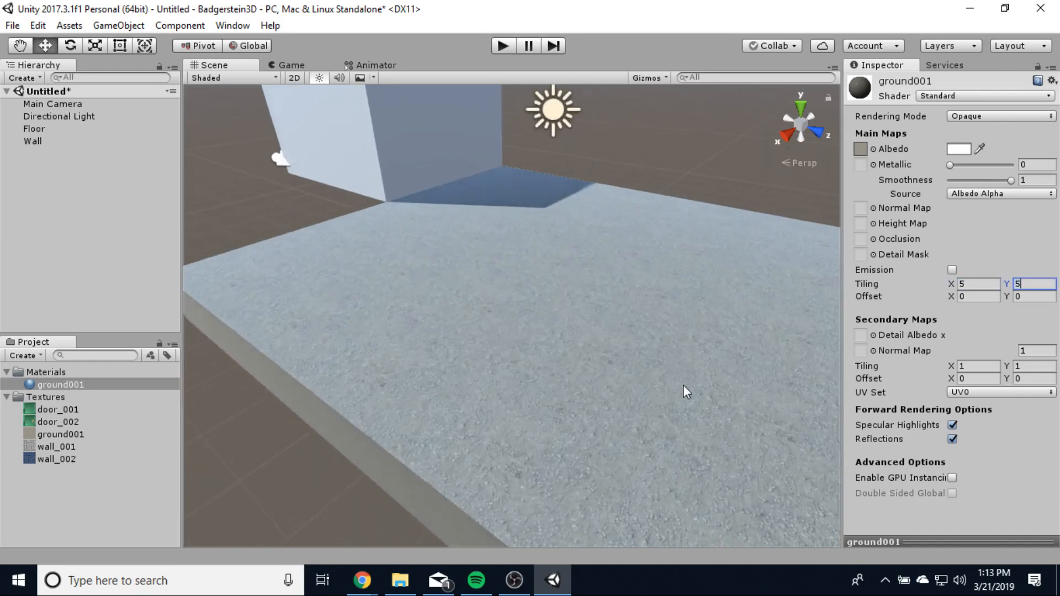
- Duplicate the ground001 texture, creating ground002
click(51, 523)
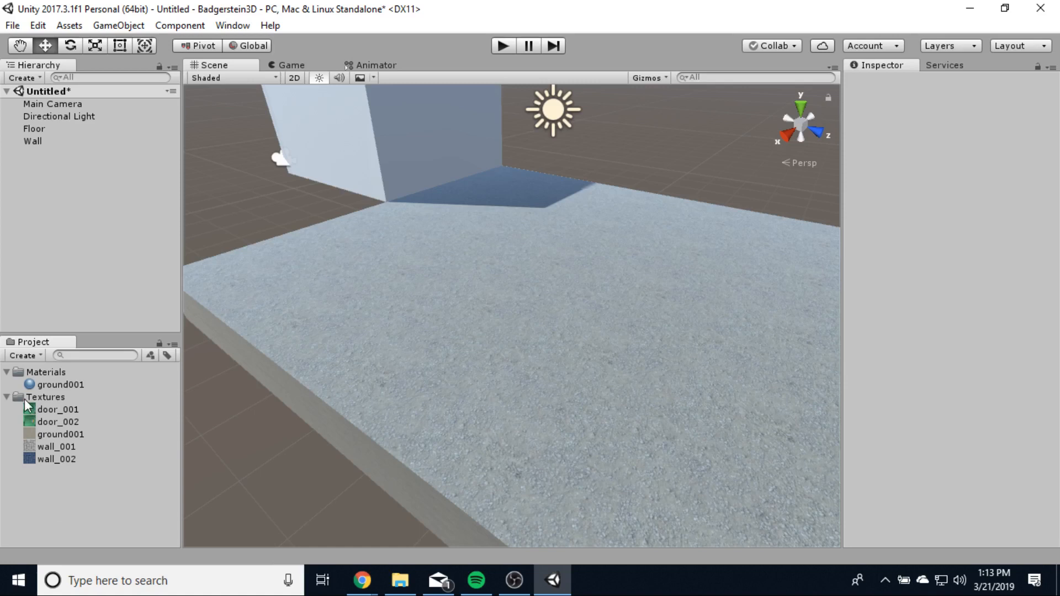
click(52, 435)
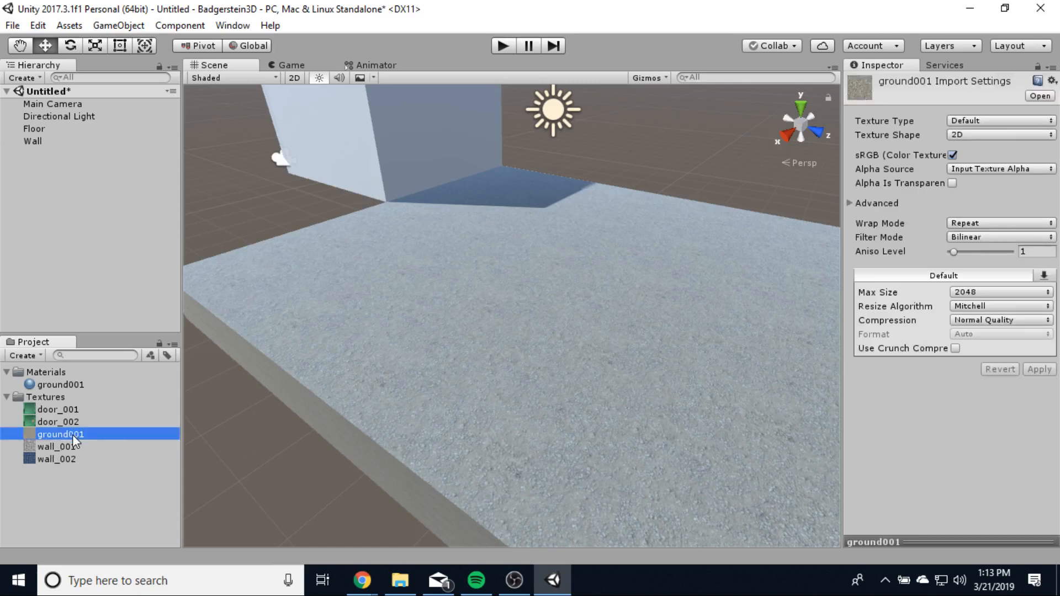
right_click(72, 435)
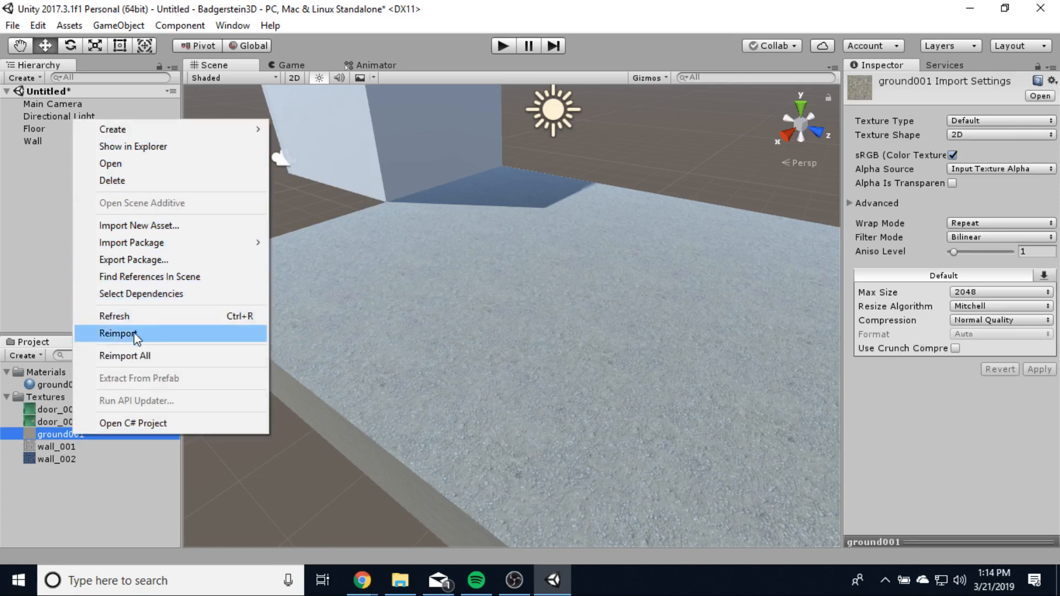
click(93, 496)
click(68, 435)
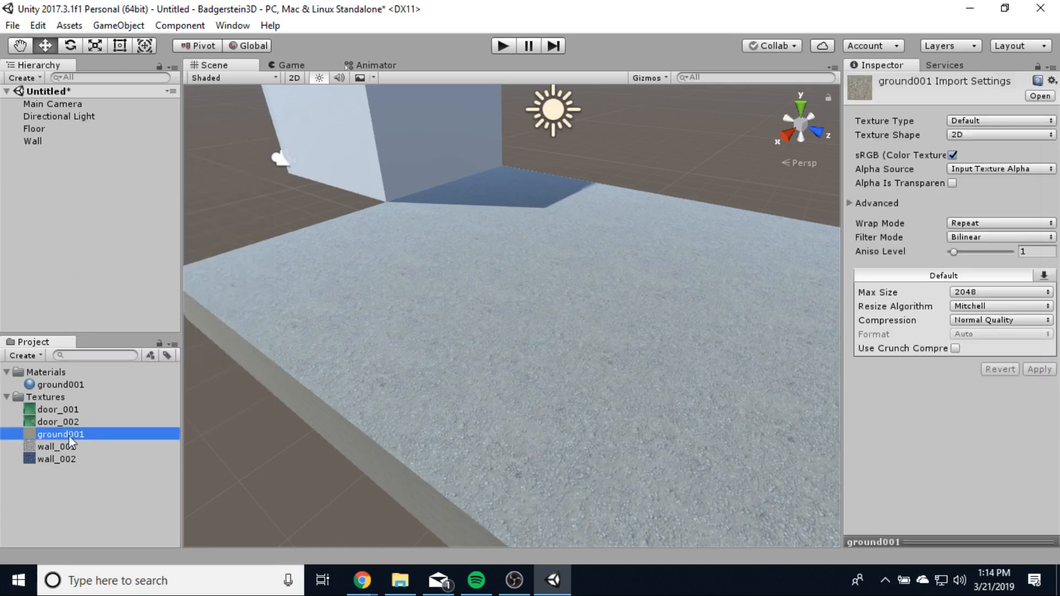
key(ctrl+d)
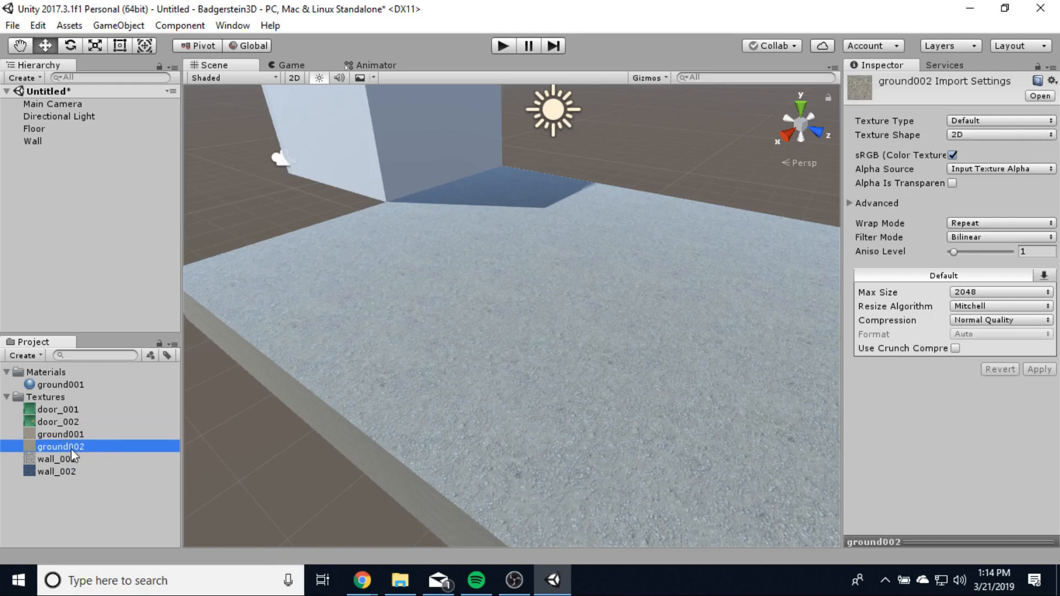
- Rename the ground002 copy to ground001_Normal
right_click(70, 448)
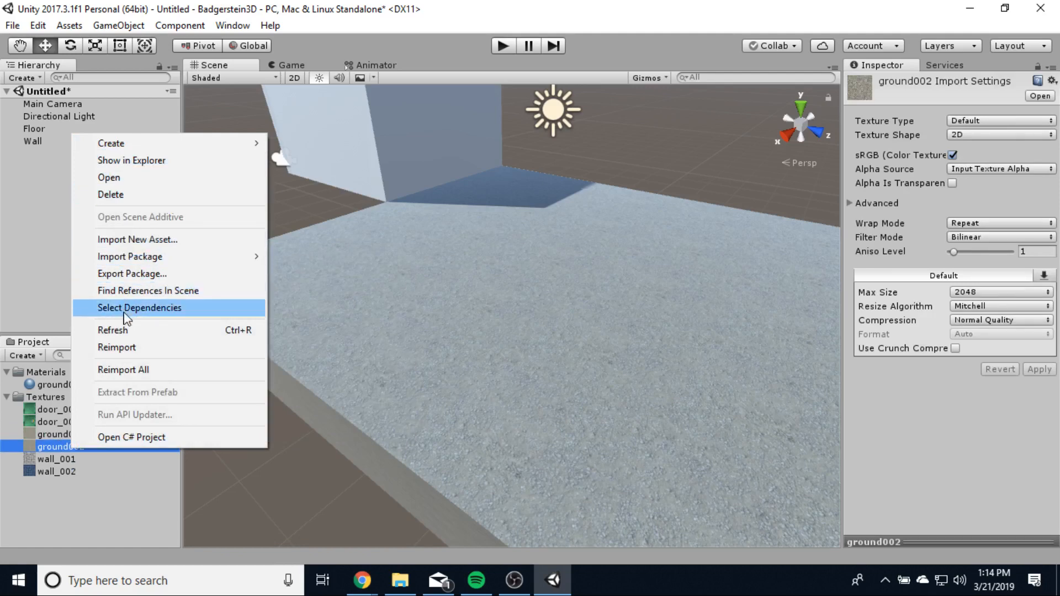
click(51, 437)
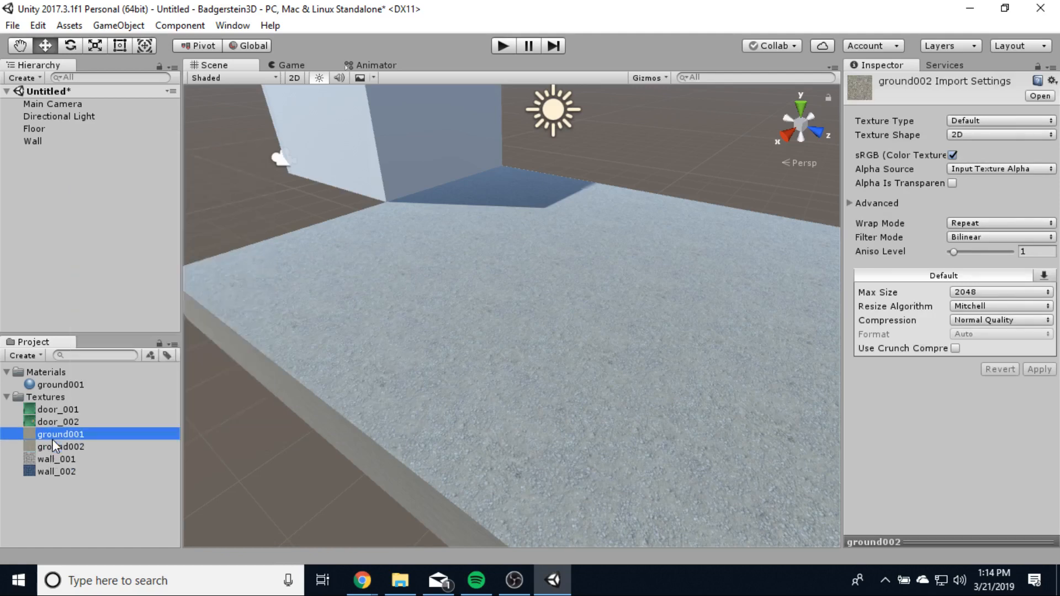
click(76, 447)
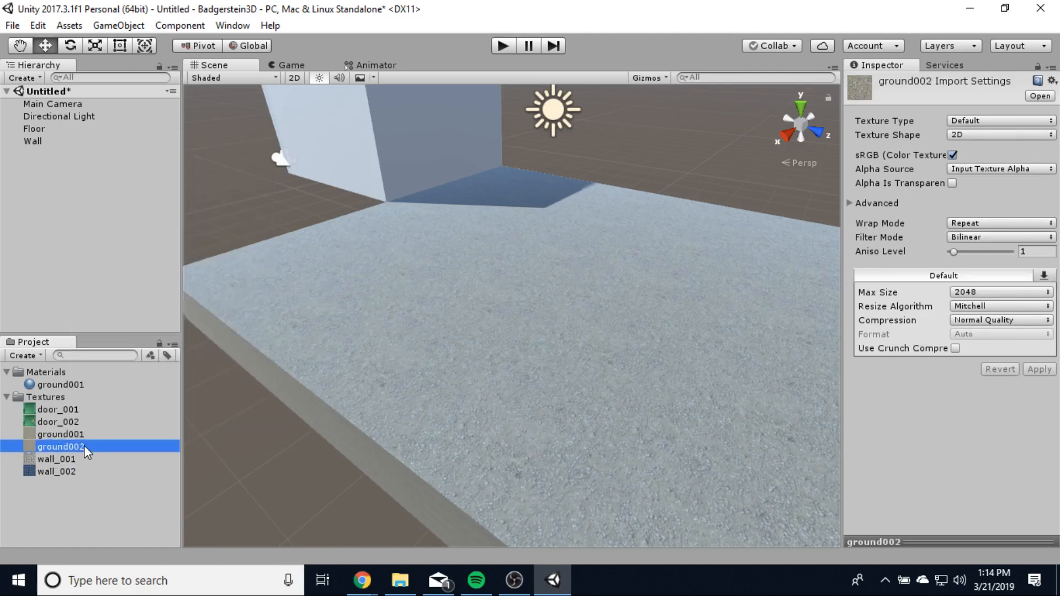
click(84, 446)
text(ground)
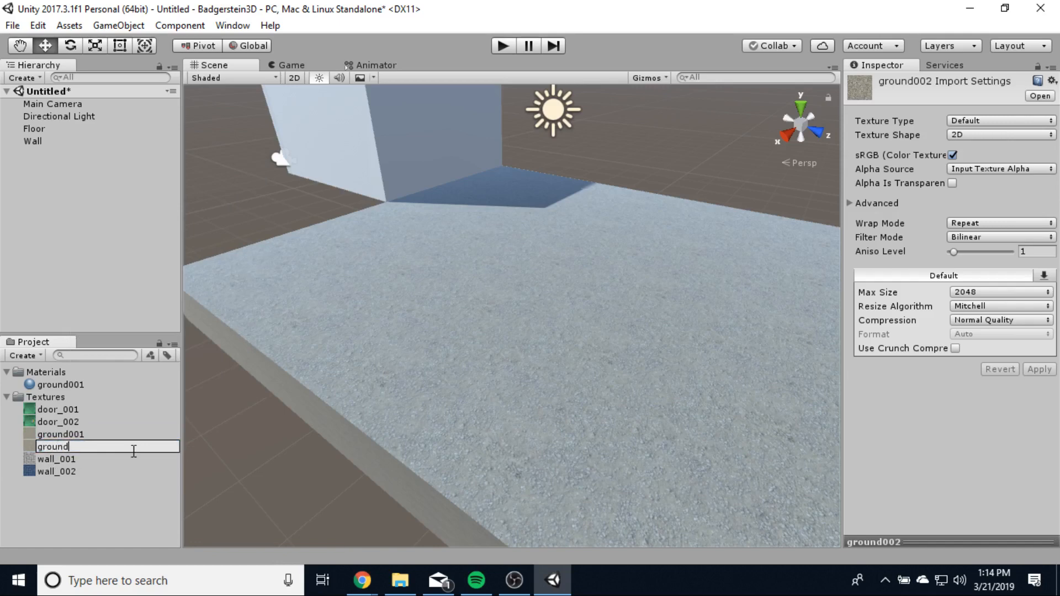
text(001_Normal)
key(Return)
- Set ground001_Normal's Texture Type to Normal map and apply it
click(80, 448)
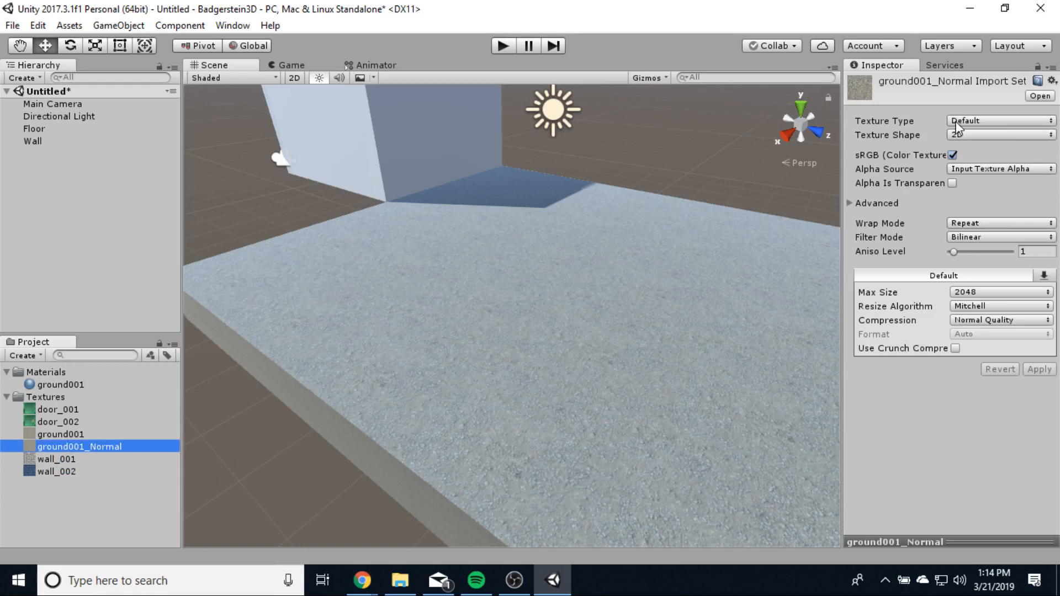
click(974, 126)
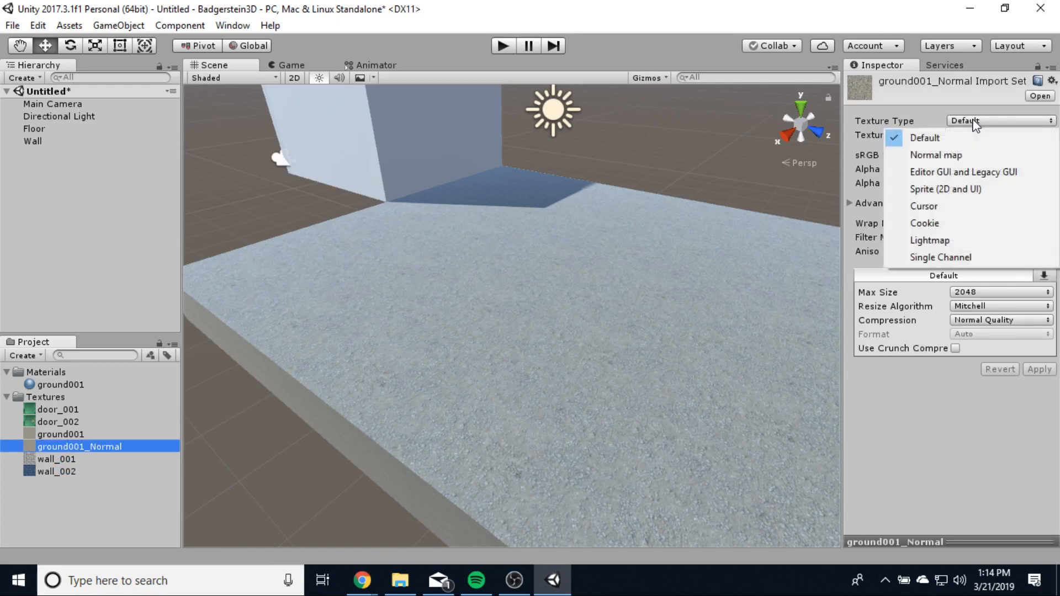
click(922, 160)
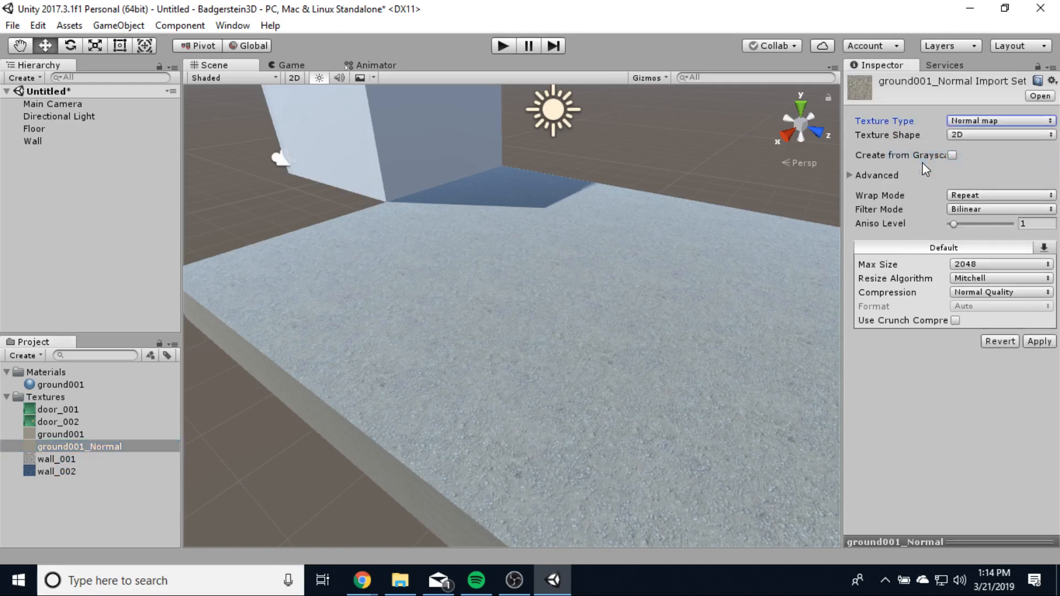
click(1039, 342)
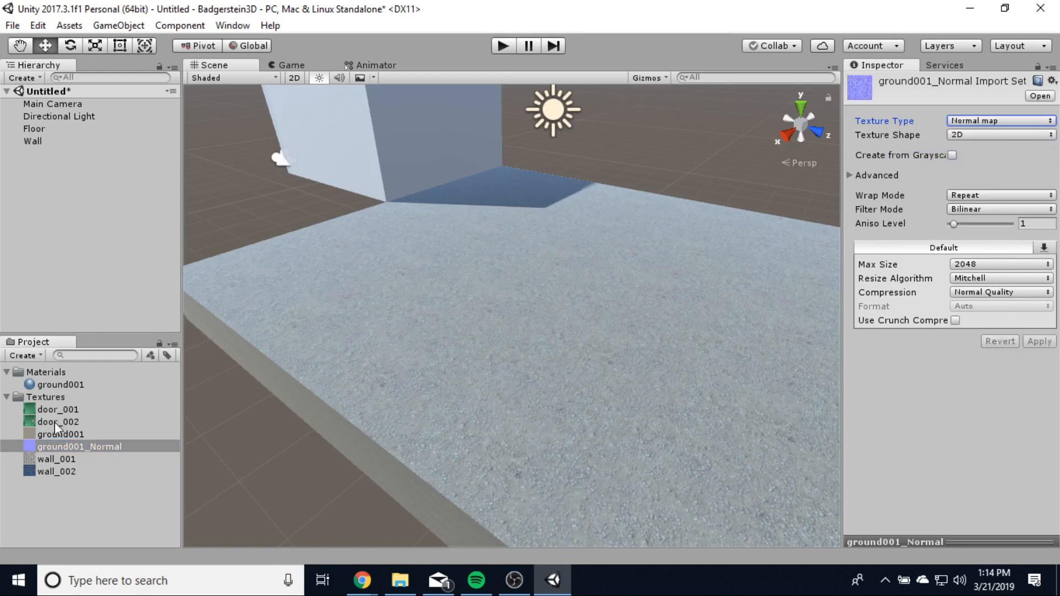
- Assign ground001_Normal to the ground001 material's Normal Map slot
click(61, 385)
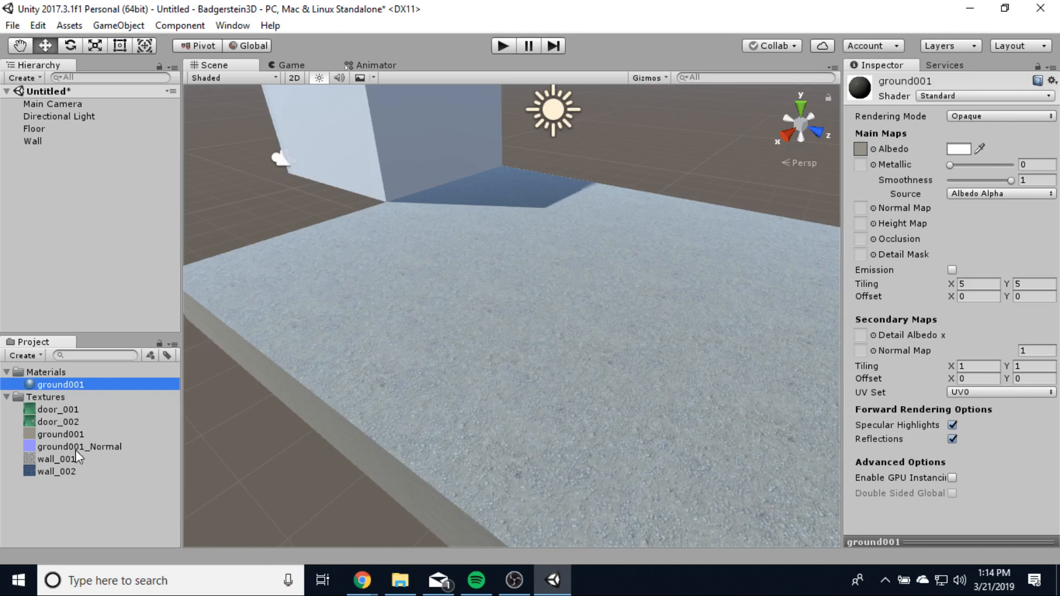
drag(78, 448, 512, 367)
drag(830, 233, 859, 213)
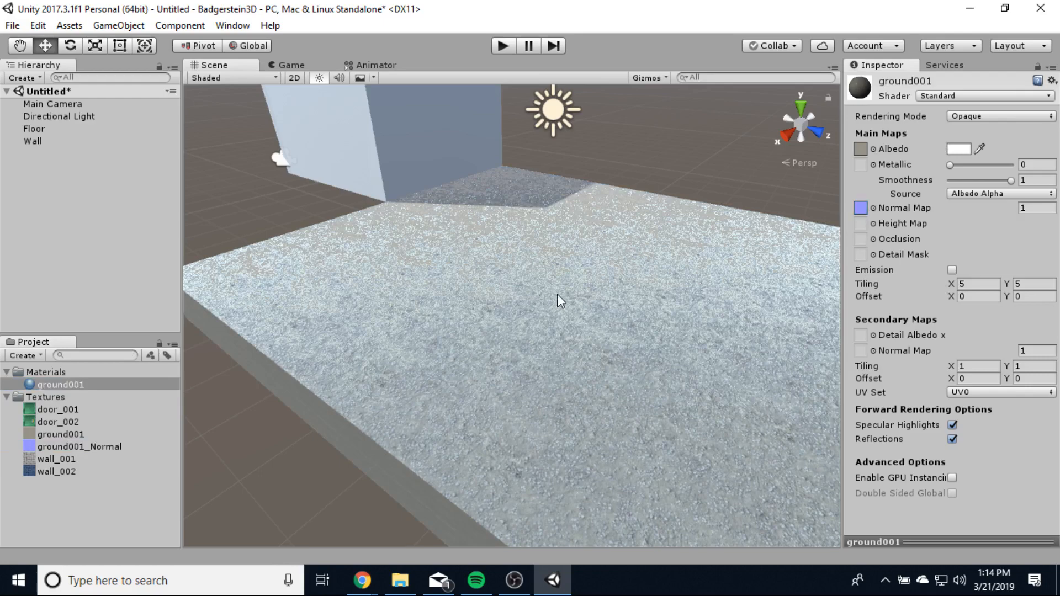
middle_drag(635, 422, 596, 398)
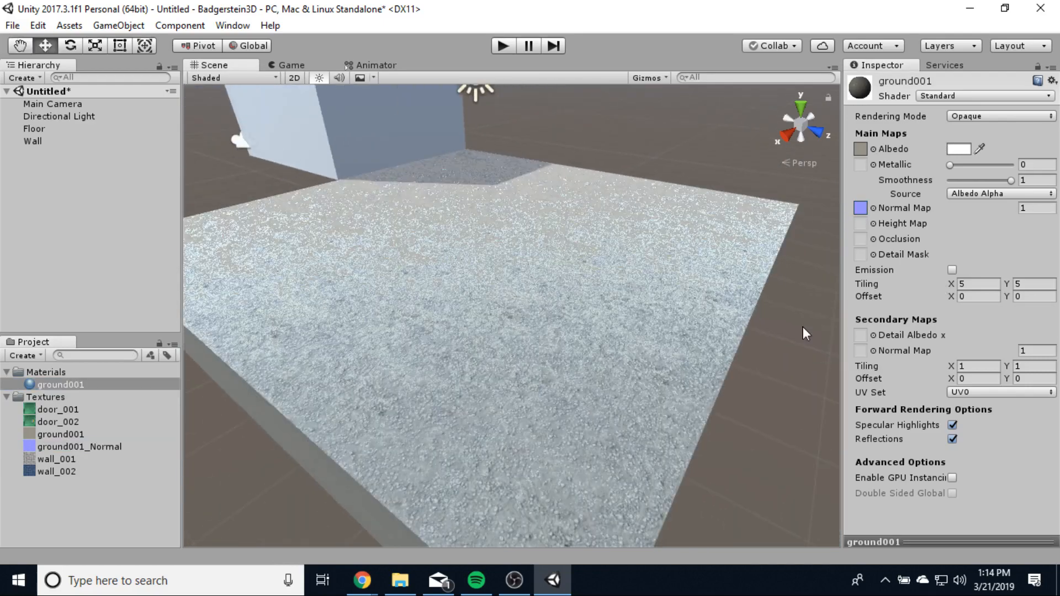
- Keep the floor material's Metallic at 0 and lower its Smoothness to 0.1
mouse_move(950, 164)
mouse_down()
mouse_move(1002, 165)
mouse_move(940, 164)
mouse_up()
drag(1010, 182, 956, 182)
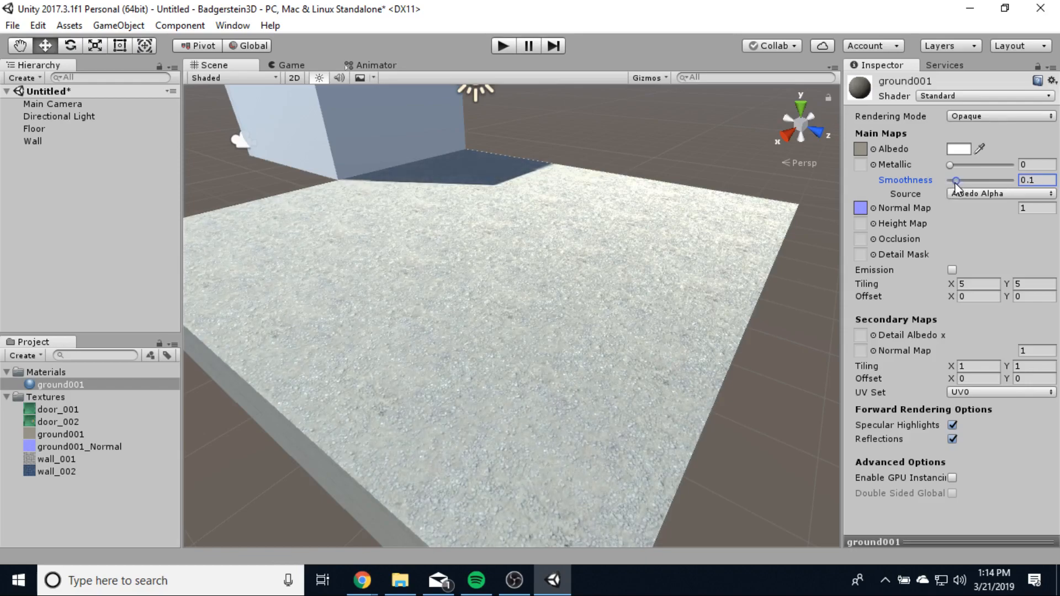
scroll(471, 426, up, 10)
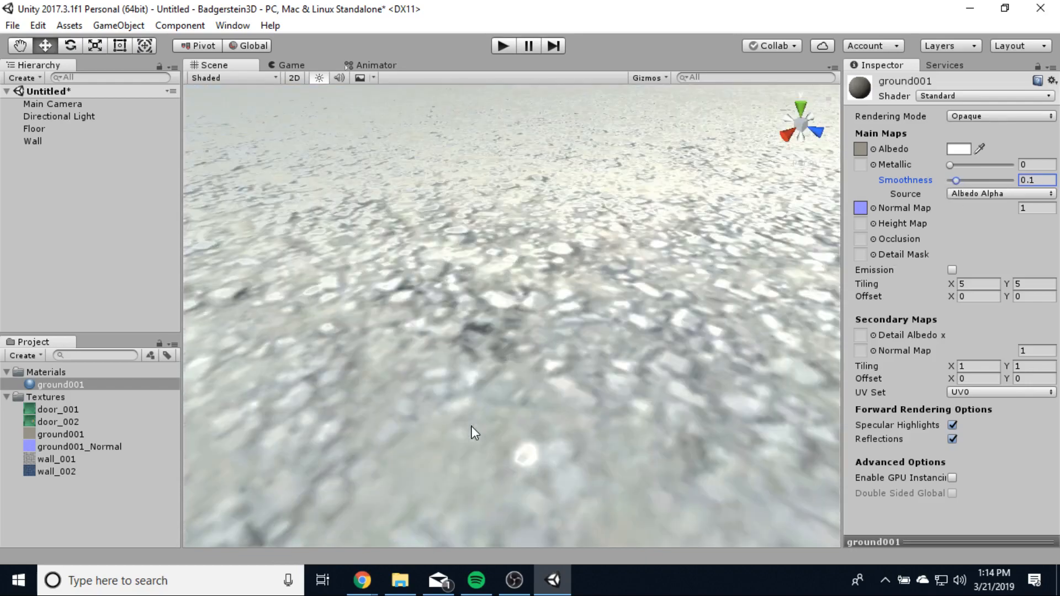
scroll(472, 426, down, 8)
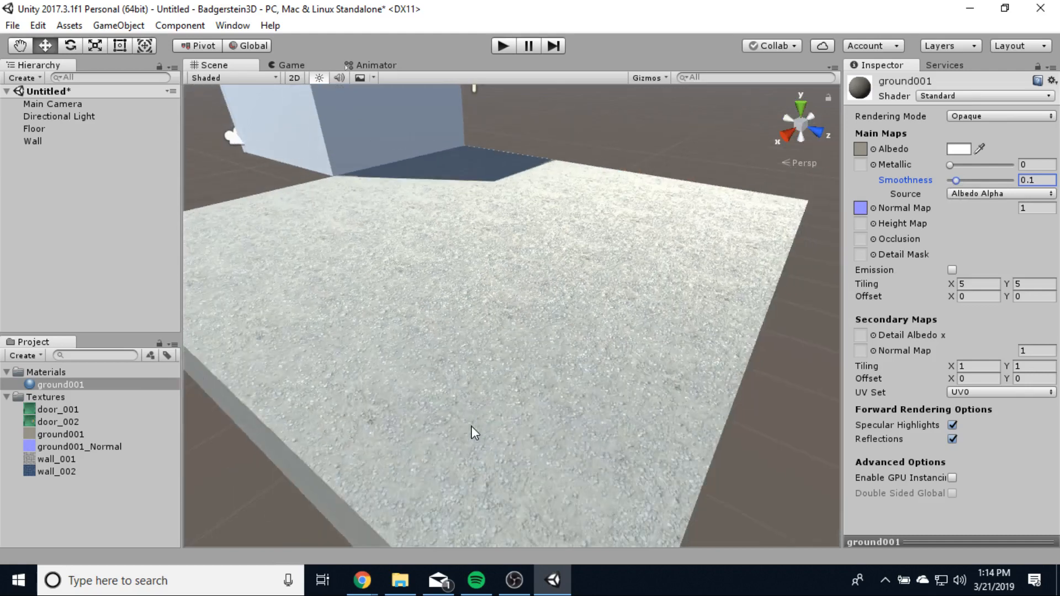
middle_drag(472, 426, 509, 418)
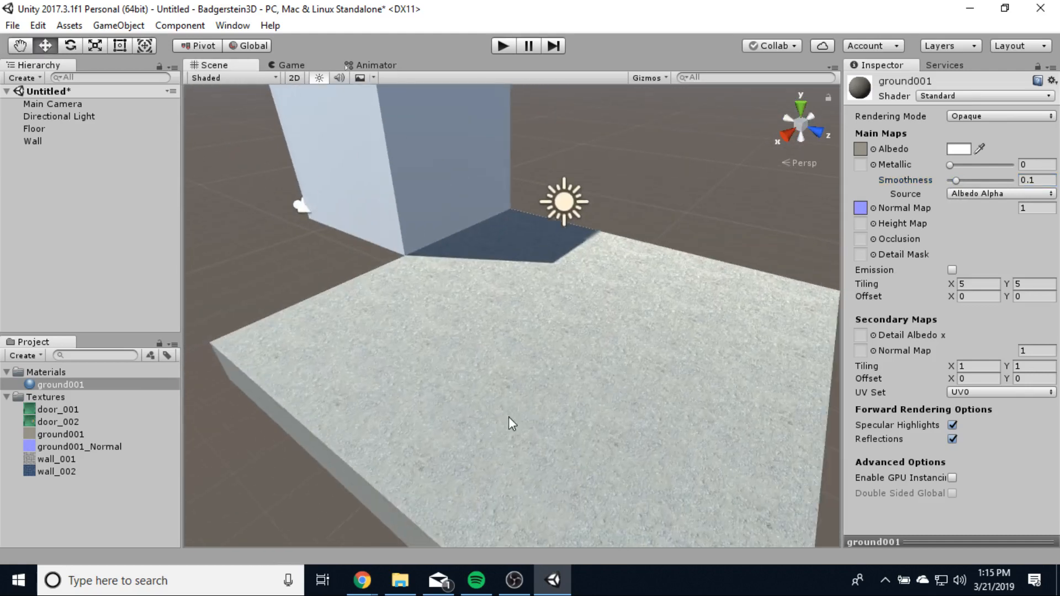
middle_drag(379, 275, 434, 355)
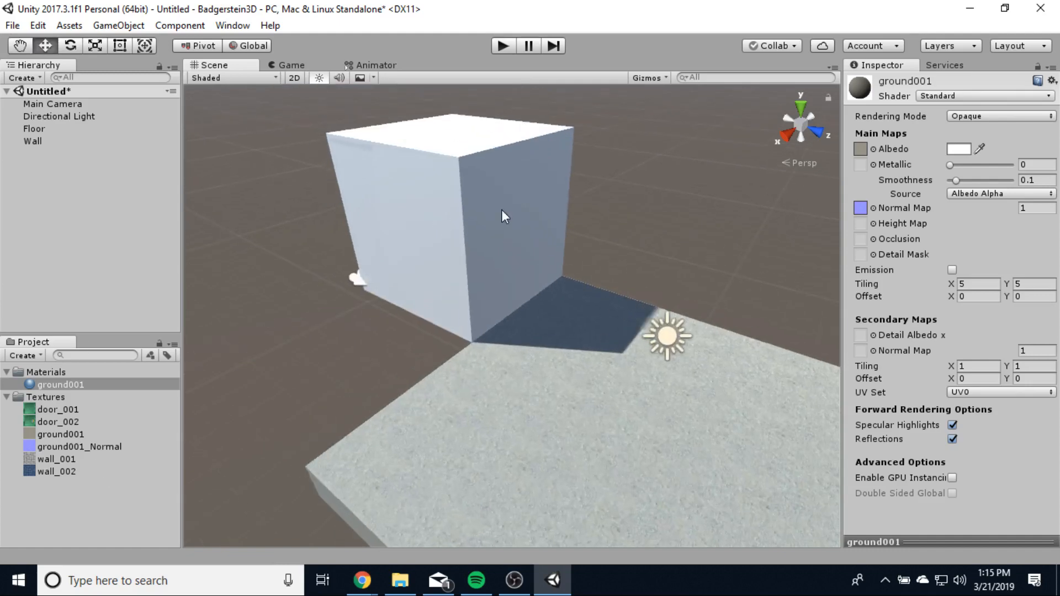
- Duplicate the wall_001 texture with Ctrl+D, creating wall_003
click(65, 459)
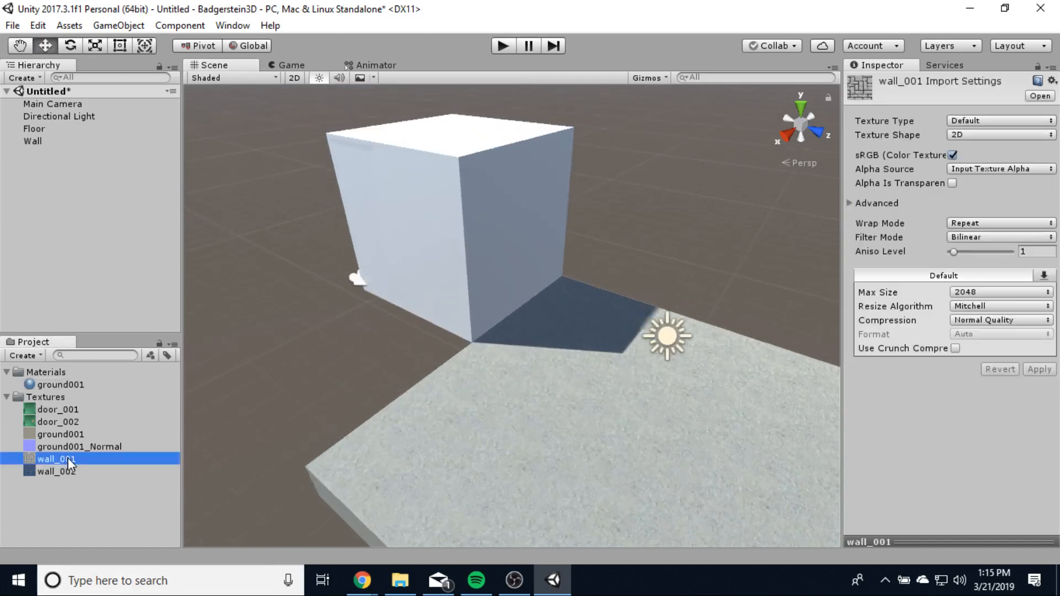
right_click(69, 463)
click(59, 462)
key(ctrl+d)
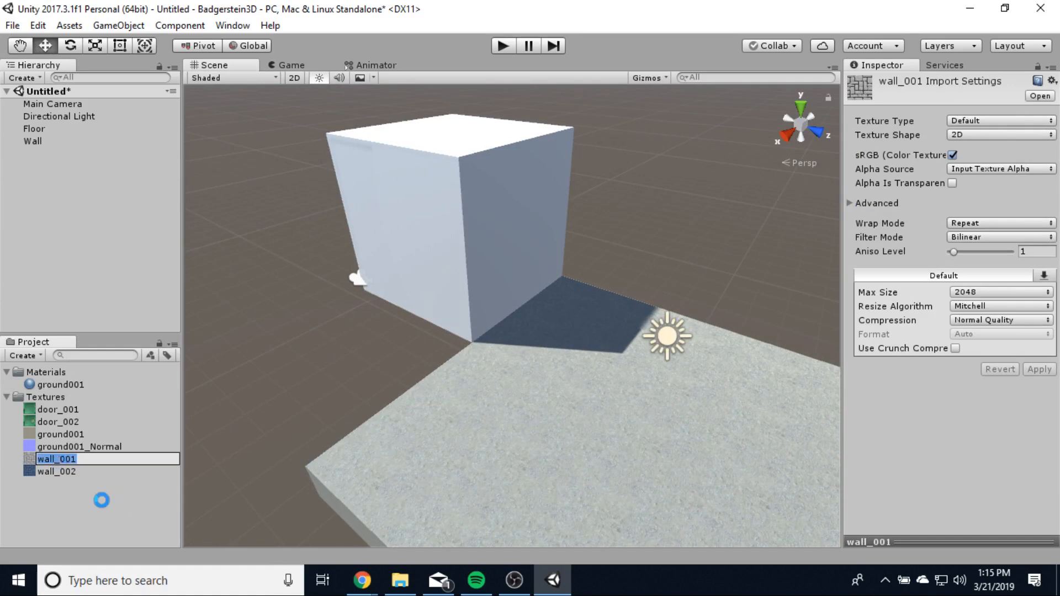
click(77, 506)
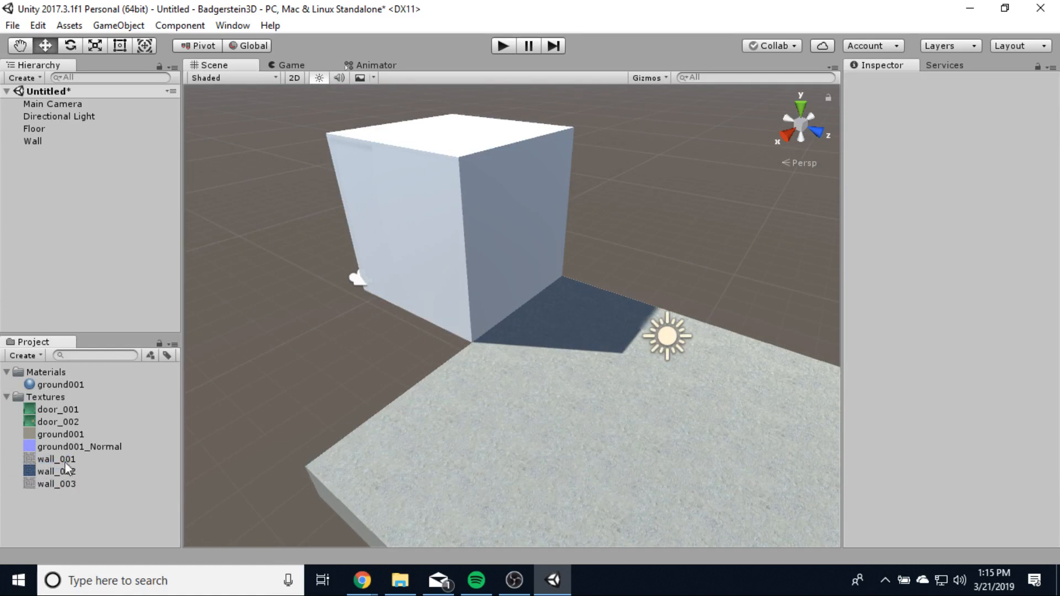
- Rename the wall_003 copy to wall001_Normal
click(62, 483)
right_click(62, 483)
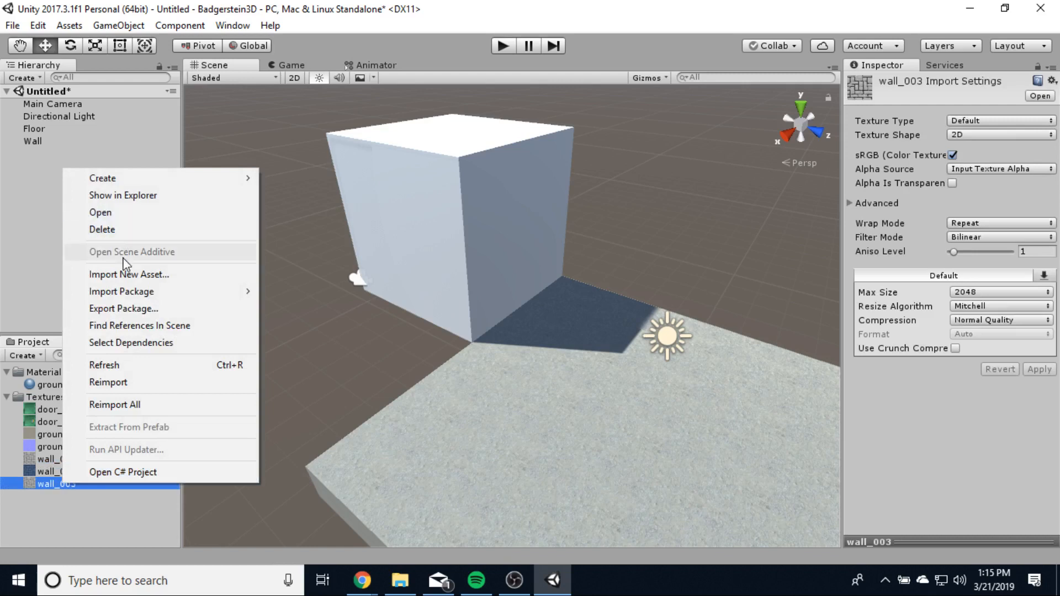
click(46, 512)
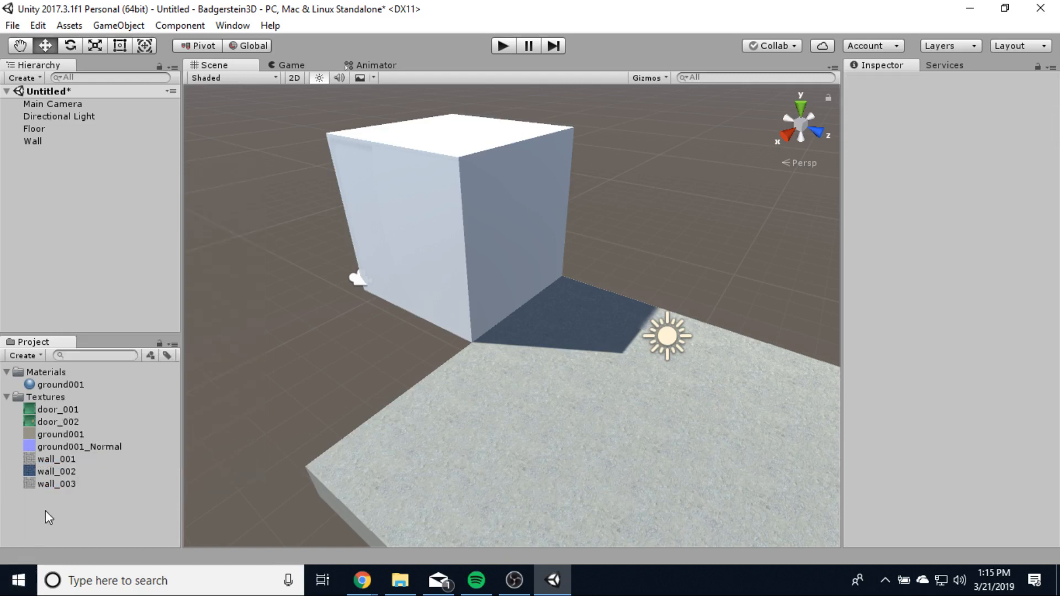
click(69, 486)
click(71, 483)
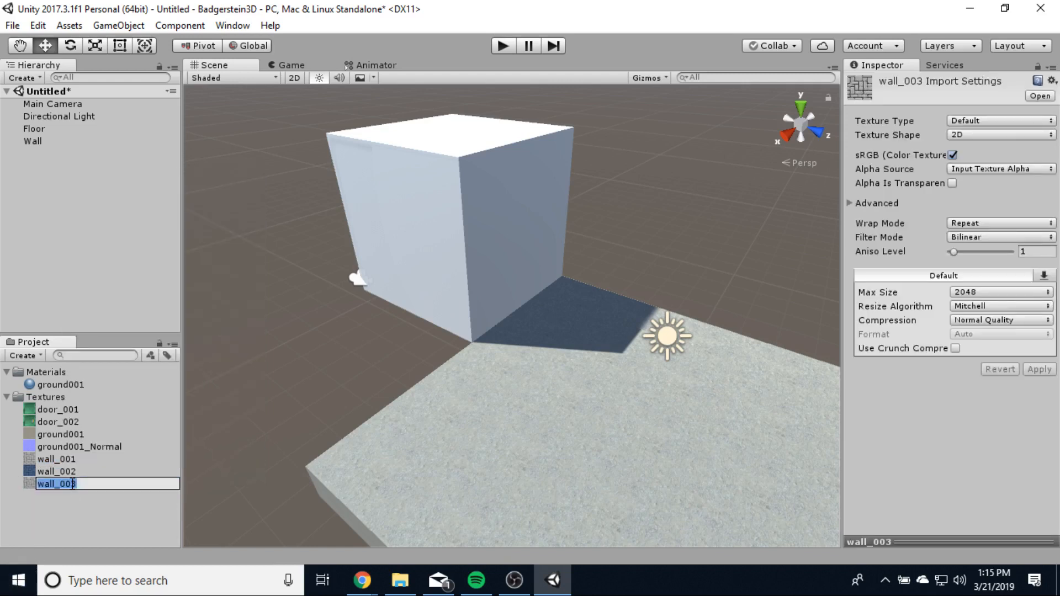
text(Wa)
key(BackSpace)
key(BackSpace)
text(wall)
text(001_Normal)
key(Return)
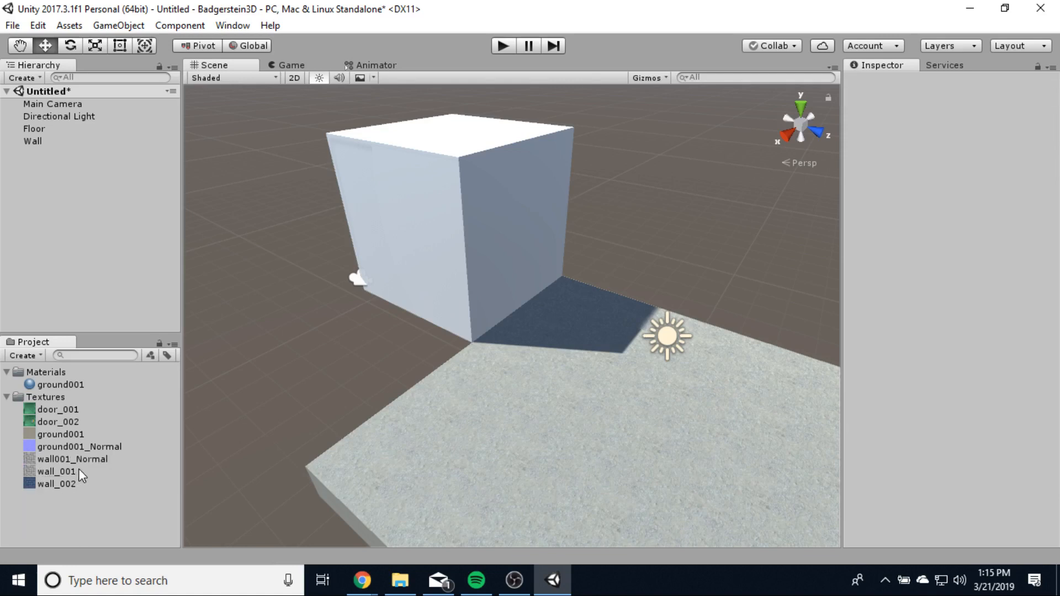
- Set wall001_Normal's Texture Type to Normal map and apply it
click(89, 459)
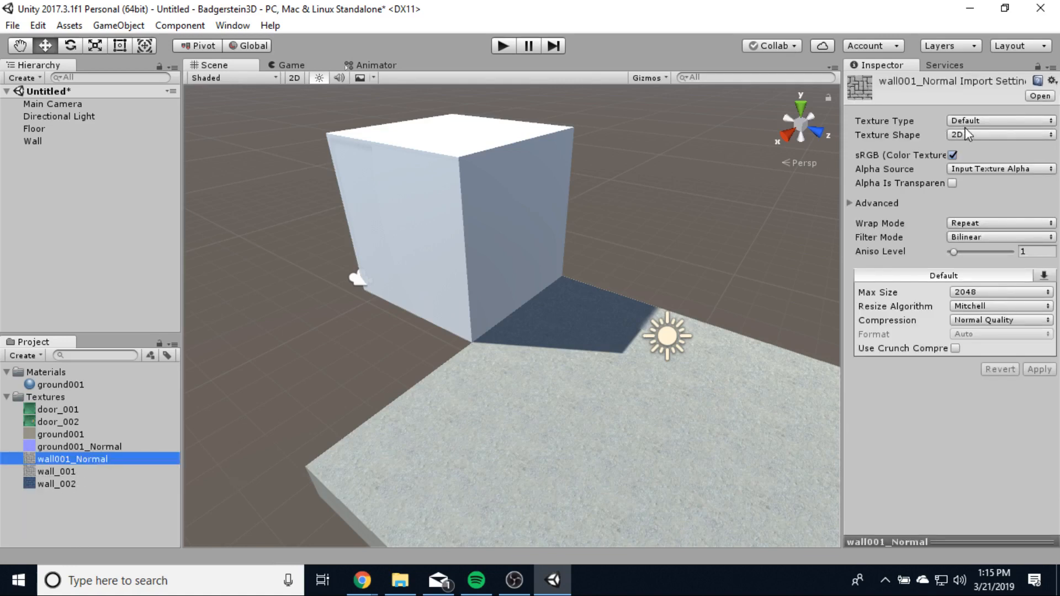
click(966, 121)
click(956, 157)
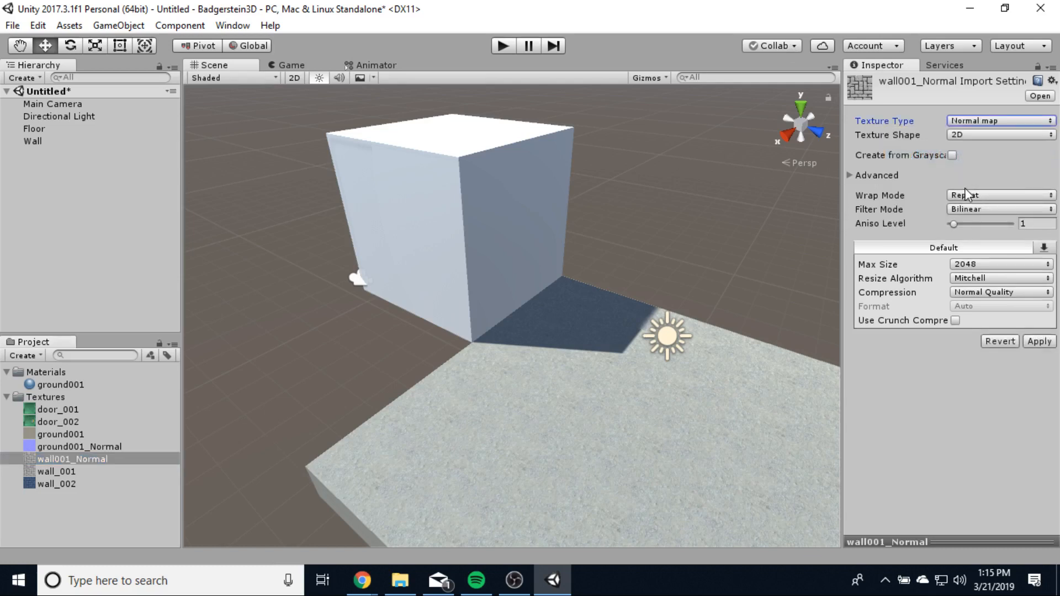
click(1039, 342)
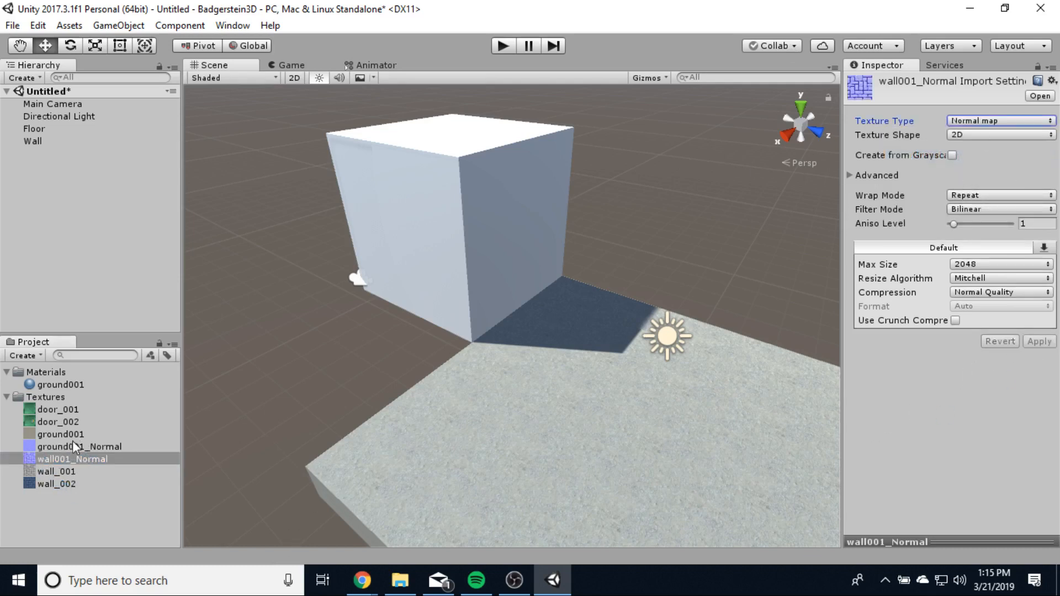
- Apply the wall_001 stone-brick texture to the cube and give its material the wall001_Normal normal map
drag(72, 459, 483, 232)
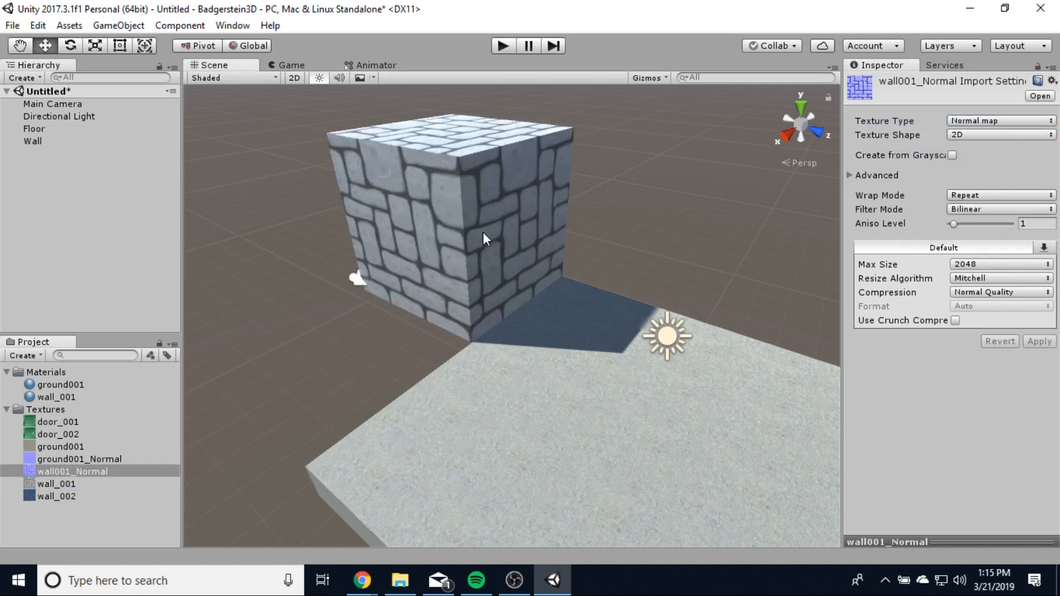
click(55, 397)
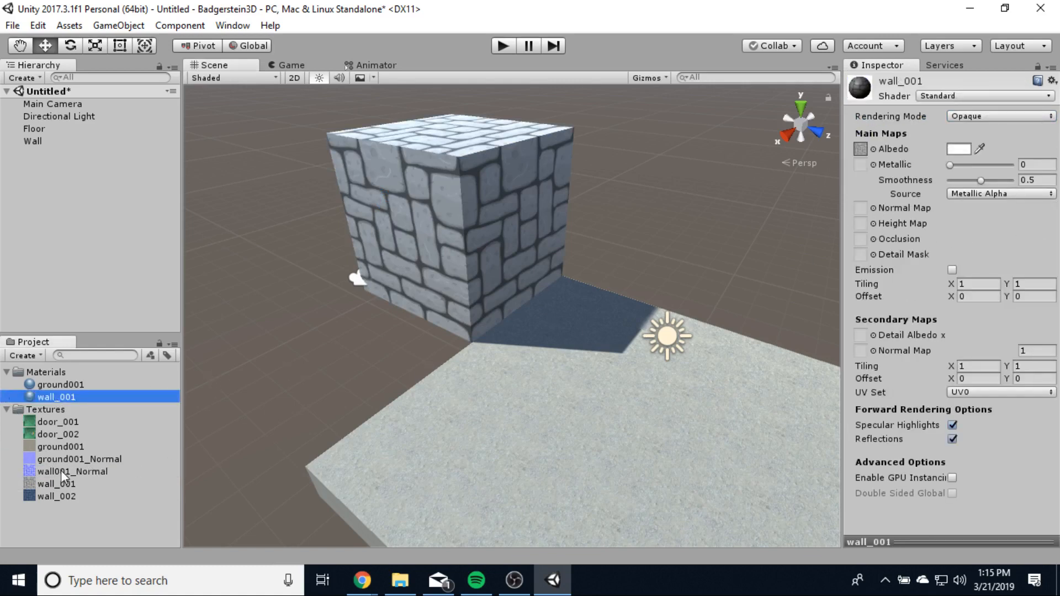
drag(62, 471, 873, 209)
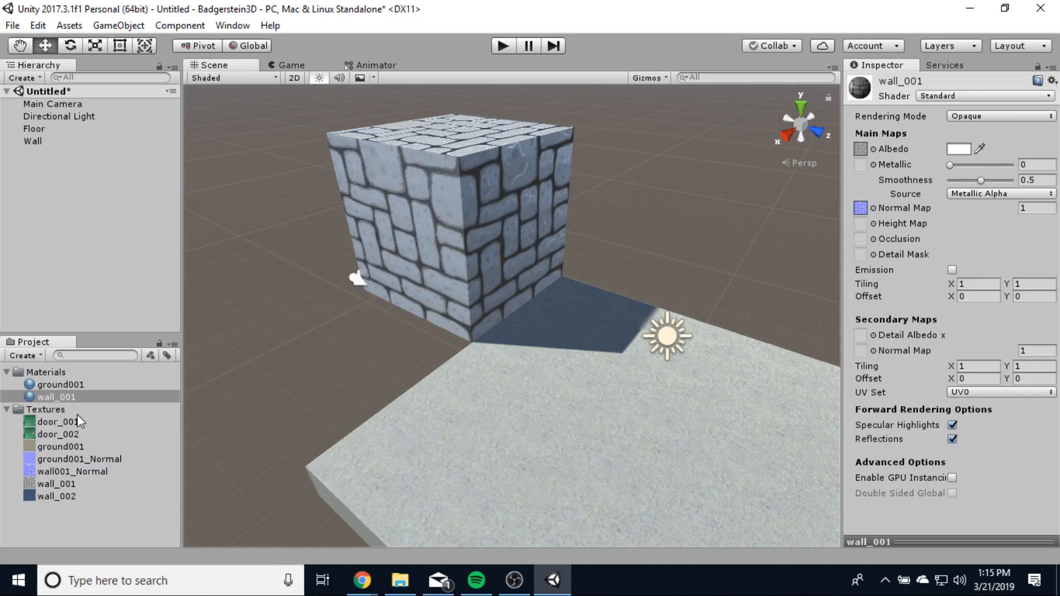
click(63, 469)
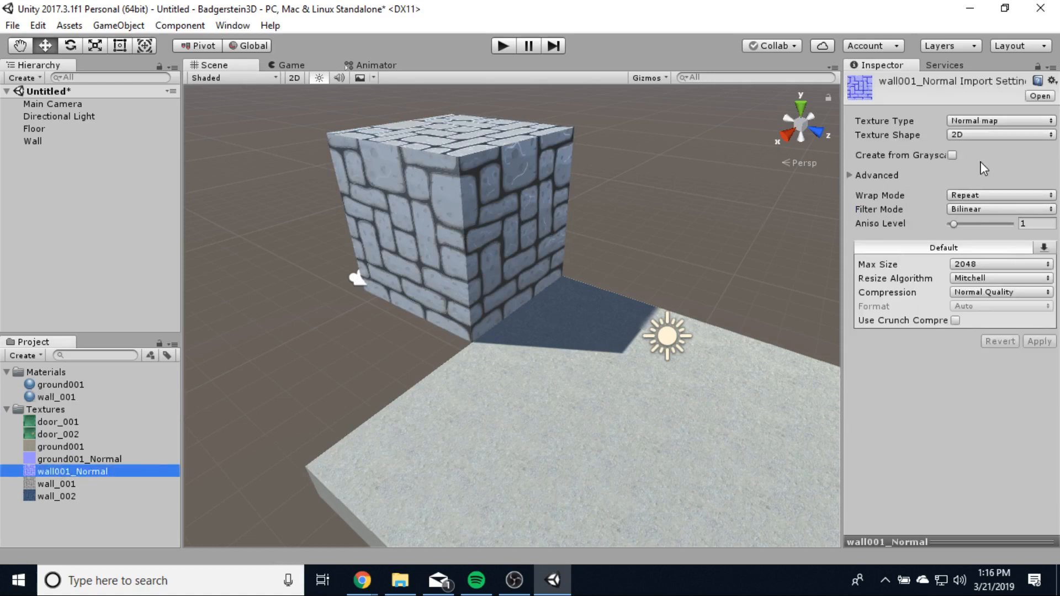
- Turn on Create from Grayscale for wall001_Normal and ground001_Normal and apply both
click(953, 156)
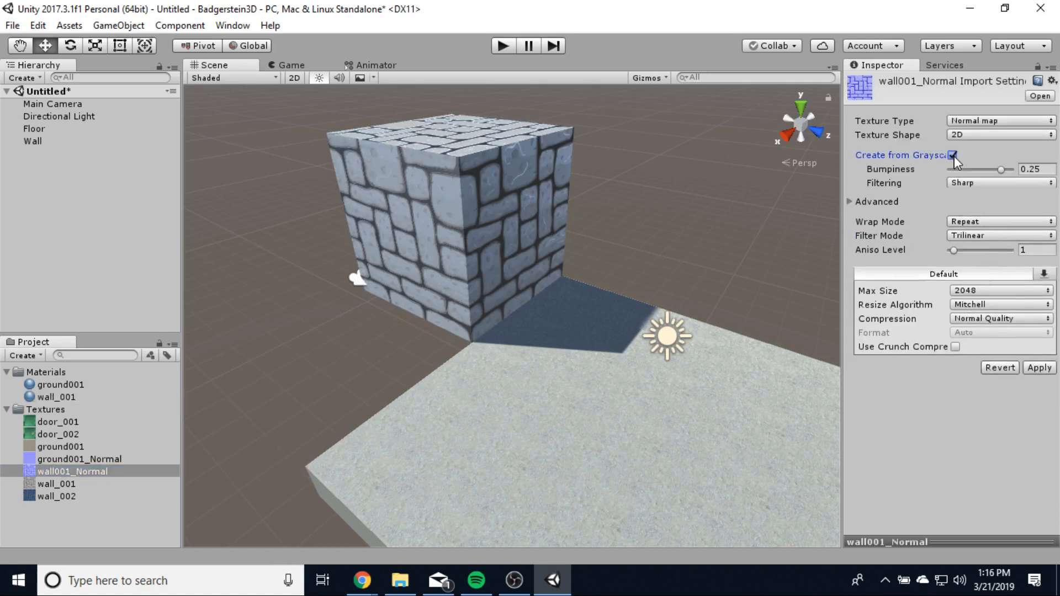
click(1038, 371)
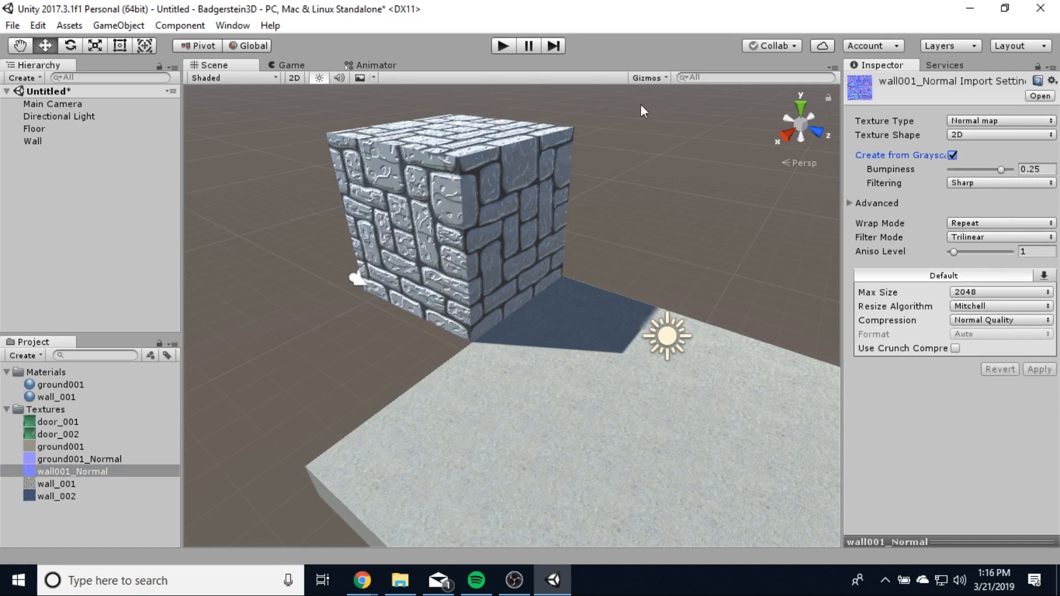
click(69, 462)
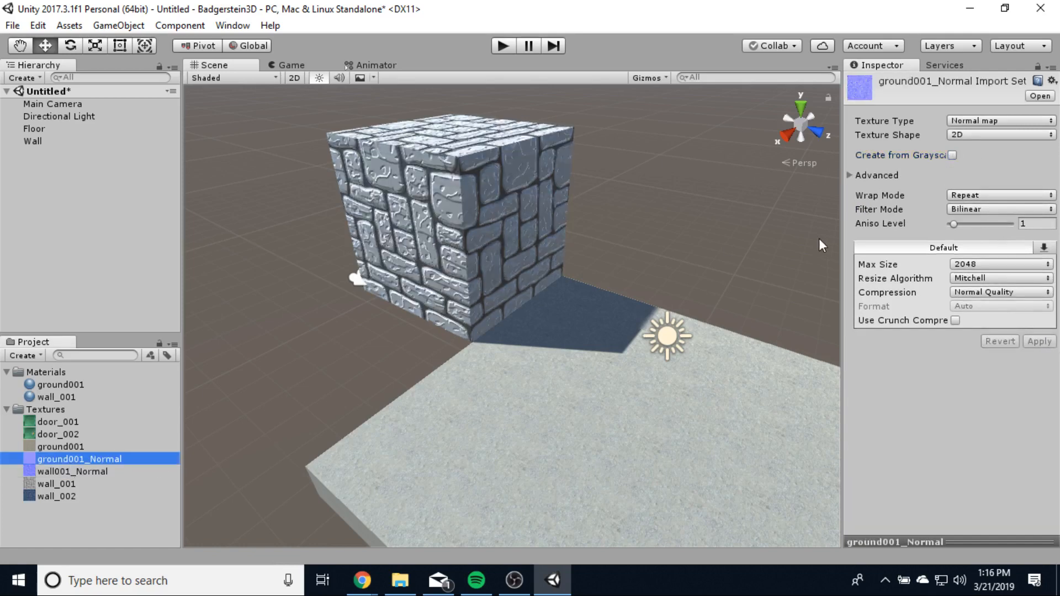
click(952, 155)
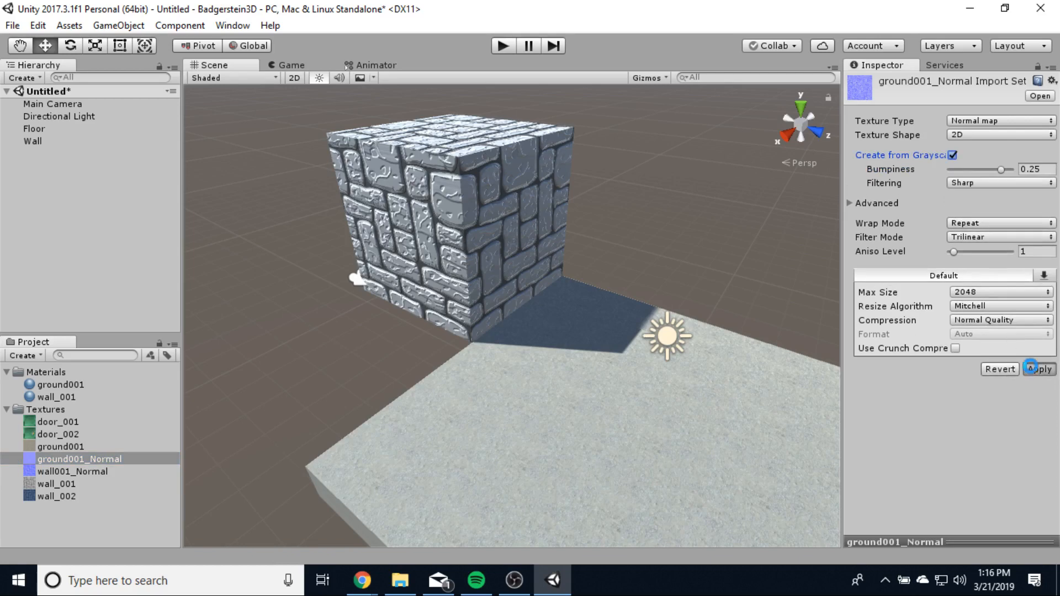
click(1031, 367)
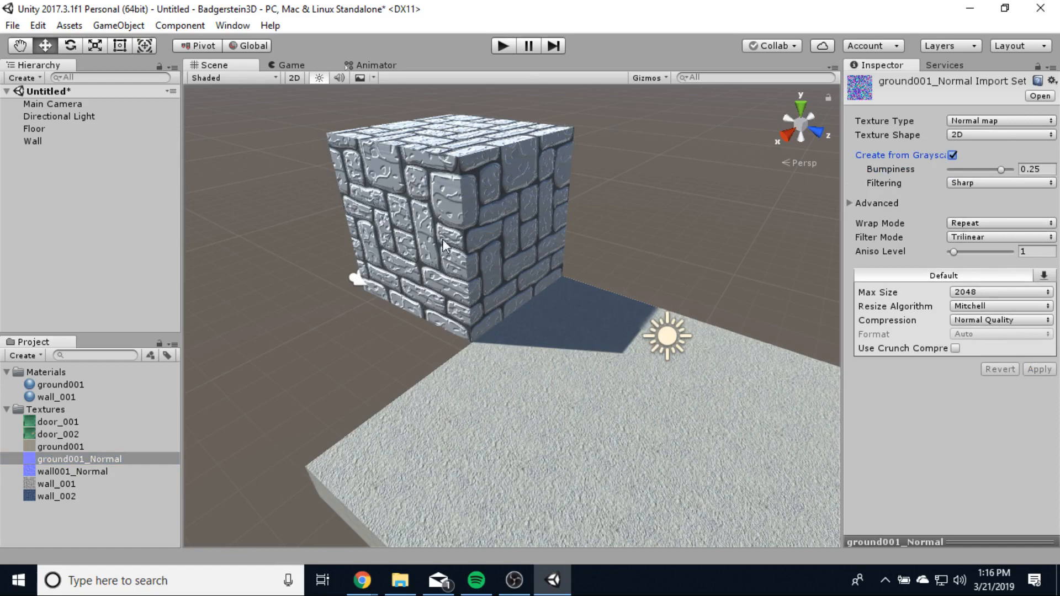
scroll(453, 278, up, 6)
middle_drag(492, 253, 574, 338)
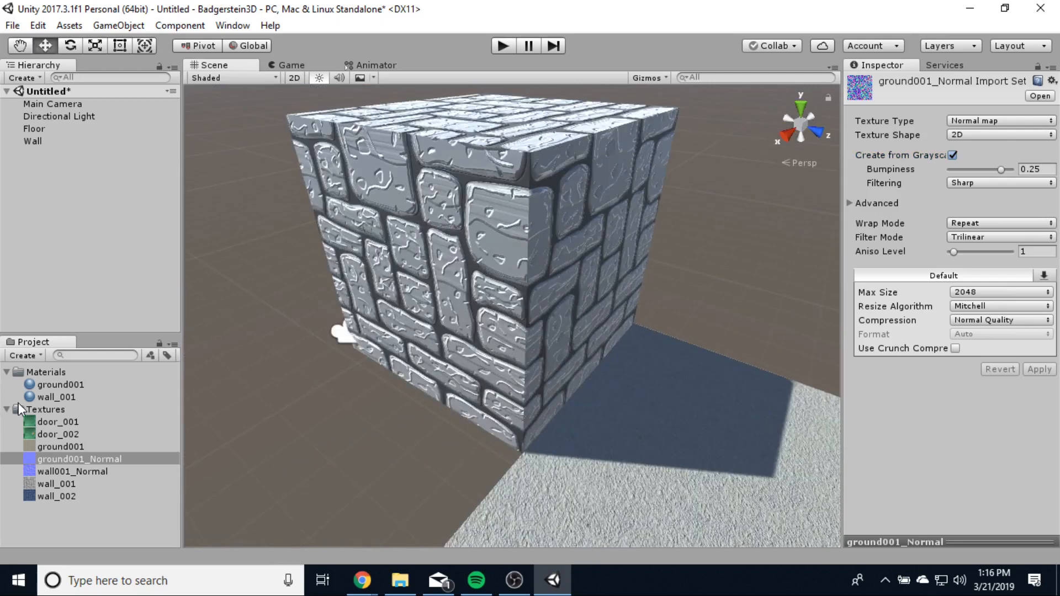
click(76, 398)
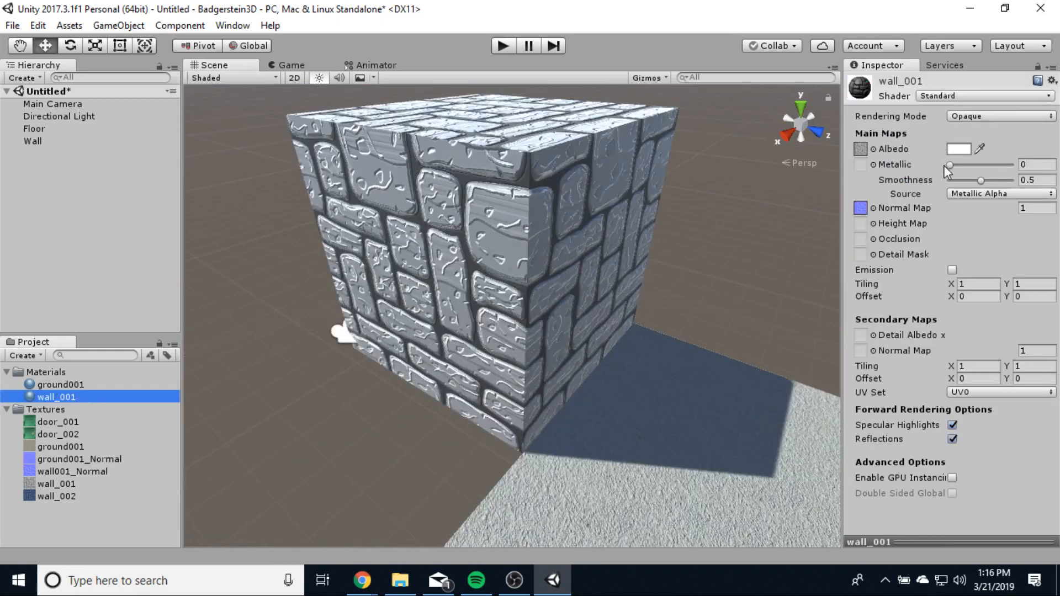
- Keep the wall_001 material at Metallic 0 and drop its Smoothness to 0.21
mouse_move(953, 166)
mouse_down()
mouse_move(1027, 171)
mouse_move(947, 170)
mouse_up()
mouse_move(975, 184)
mouse_down()
mouse_move(946, 185)
mouse_move(999, 185)
mouse_move(965, 189)
mouse_up()
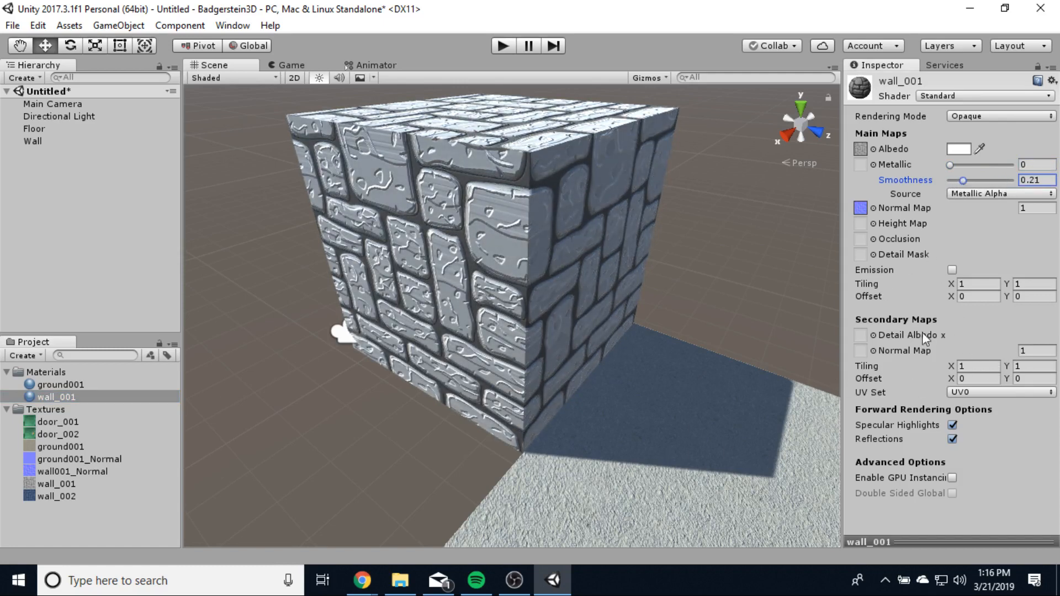
scroll(631, 433, down, 5)
middle_drag(631, 433, 484, 371)
scroll(545, 372, down, 1)
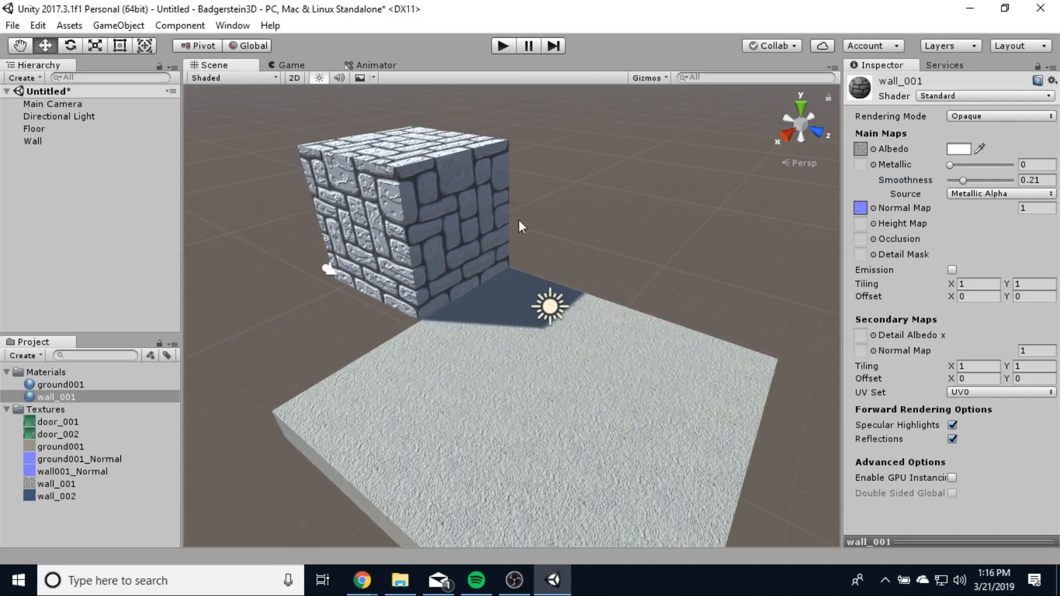
click(24, 140)
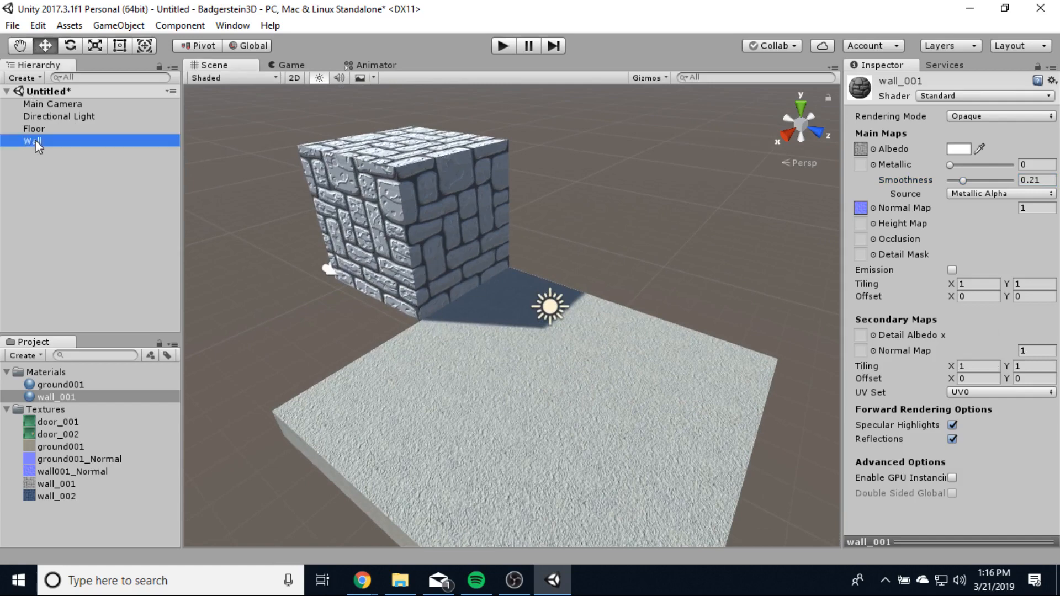
- Duplicate the Wall block and slide the copy to Position X 2.5
key(ctrl+d)
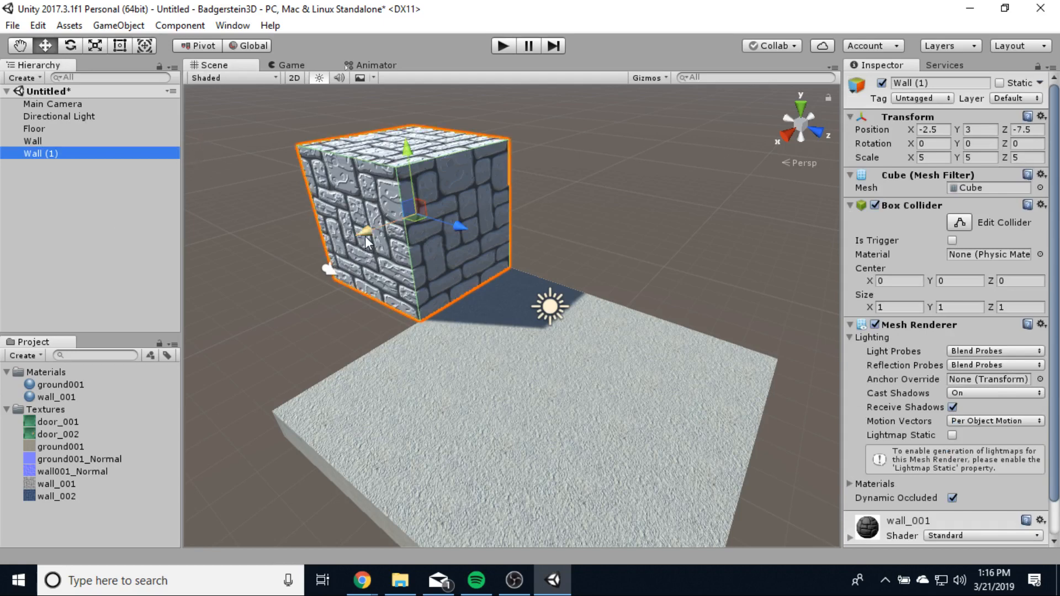
drag(366, 243, 270, 284)
click(574, 240)
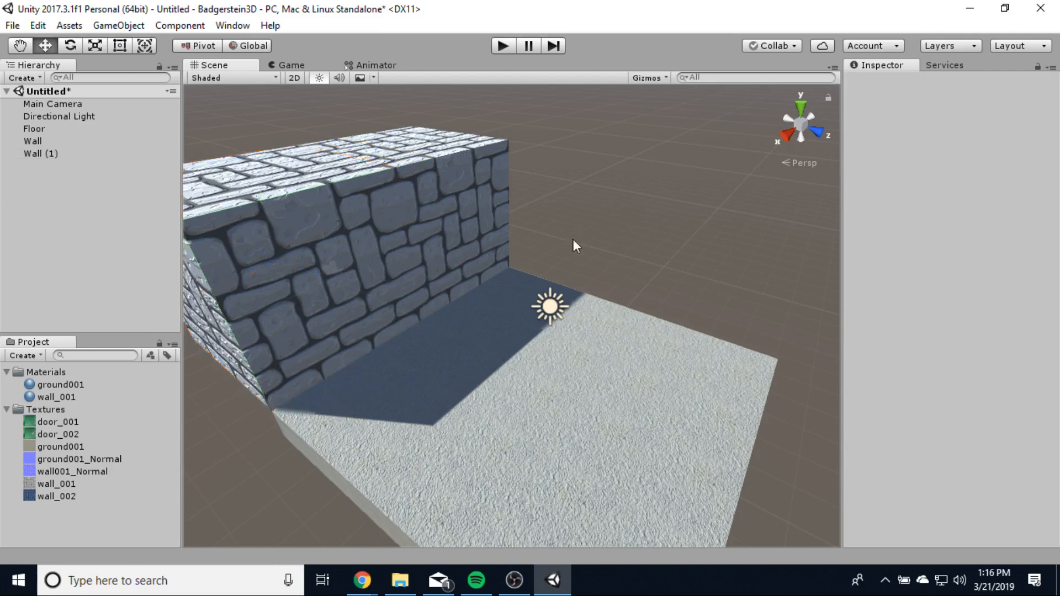
- Orbit around the lengthened wall and select Wall (1) with the Move tool
scroll(376, 319, up, 1)
scroll(381, 318, up, 3)
middle_drag(524, 332, 456, 349)
right_drag(531, 367, 339, 321)
scroll(591, 345, up, 6)
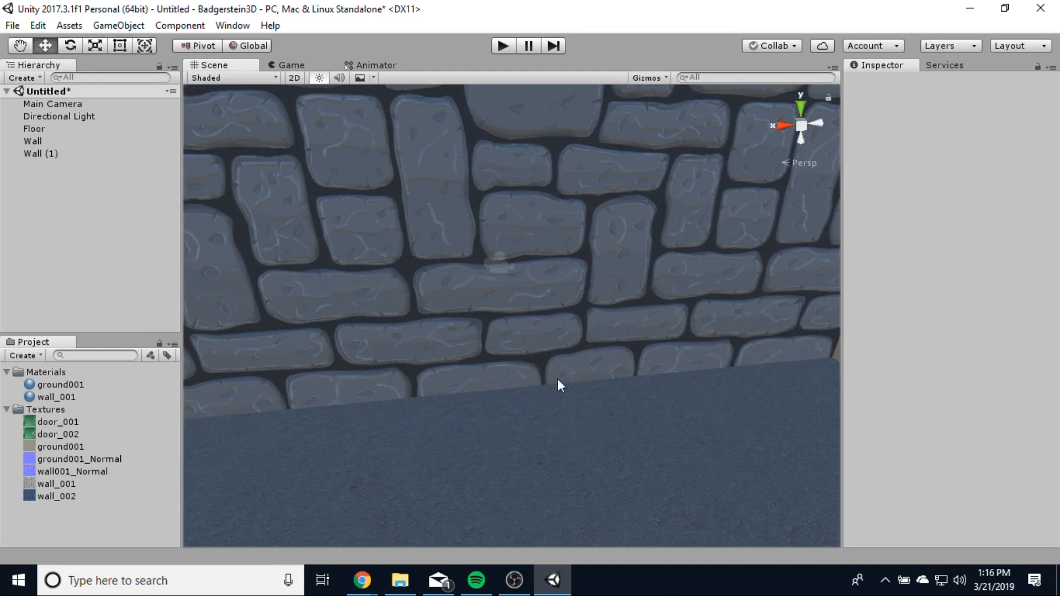
middle_drag(559, 381, 560, 495)
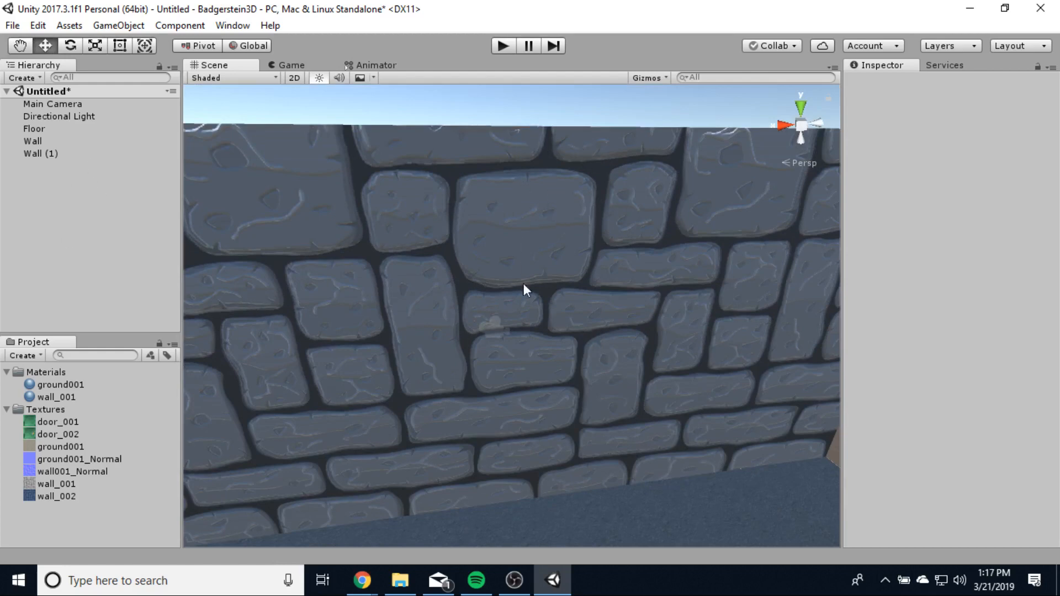
scroll(583, 292, down, 10)
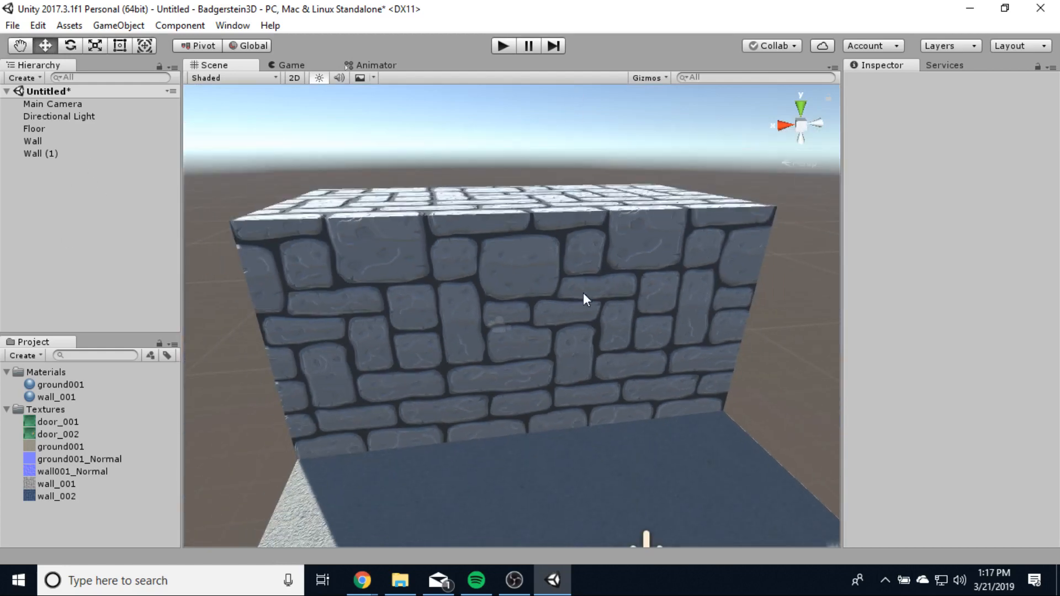
alt+drag(528, 388, 637, 490)
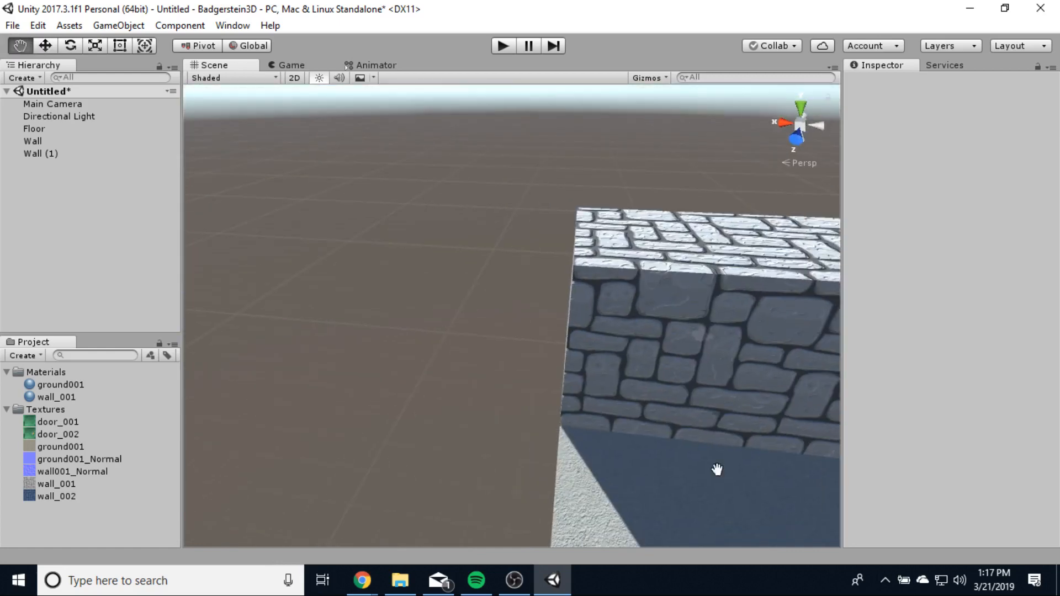
drag(718, 469, 448, 284)
key(w)
click(446, 283)
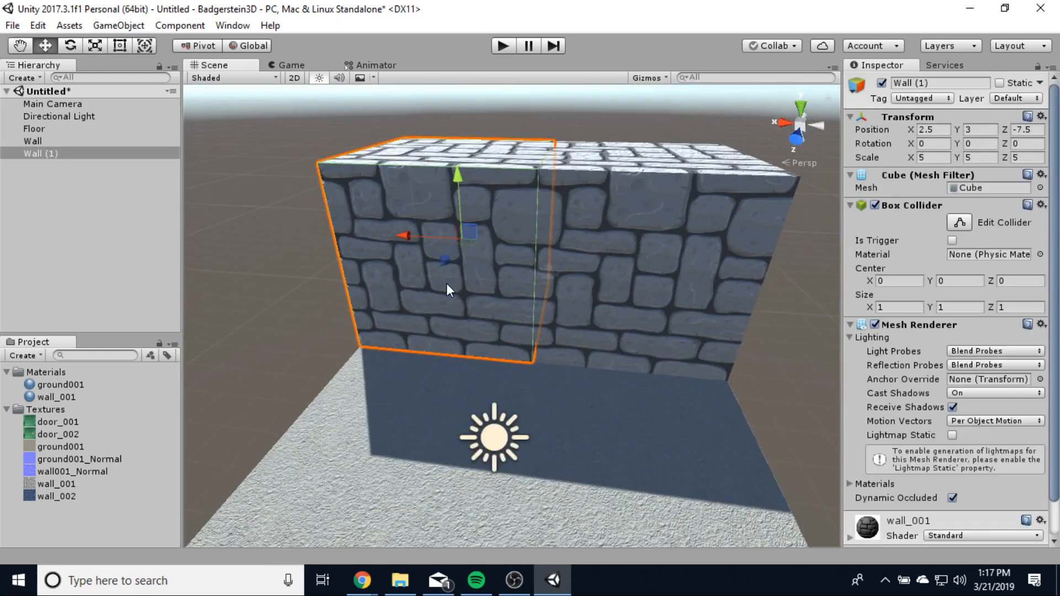
- Duplicate Wall (1) as Wall (2) and move it along X to 7.5
key(ctrl+d)
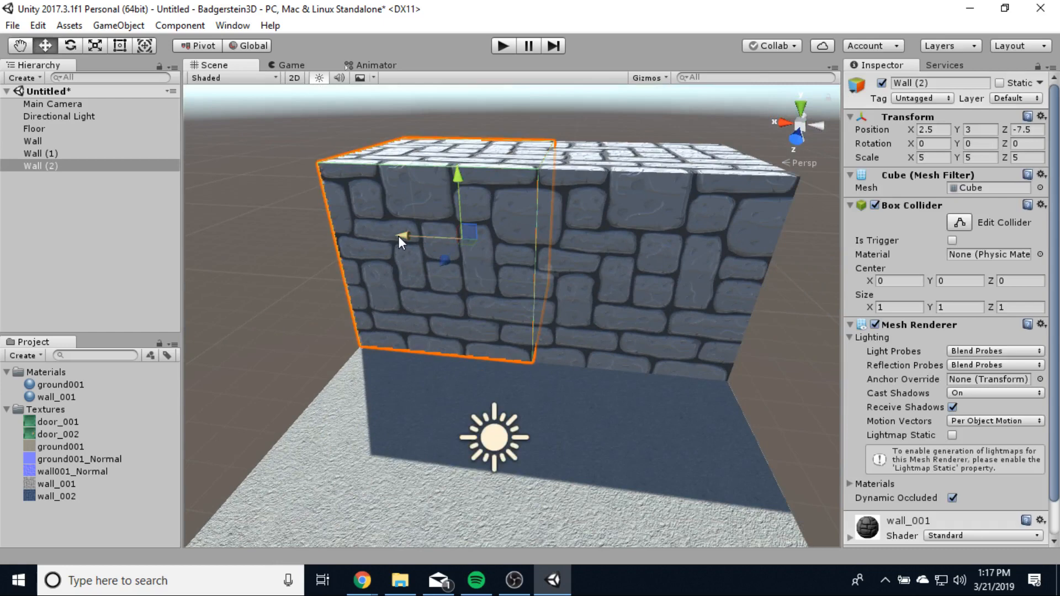
drag(399, 237, 243, 208)
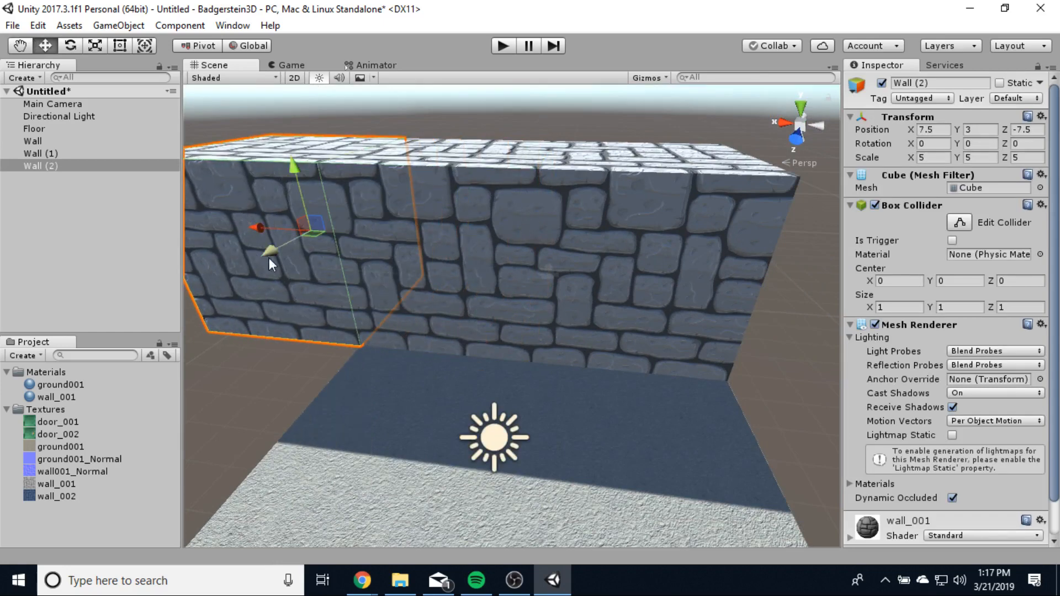
drag(269, 258, 219, 359)
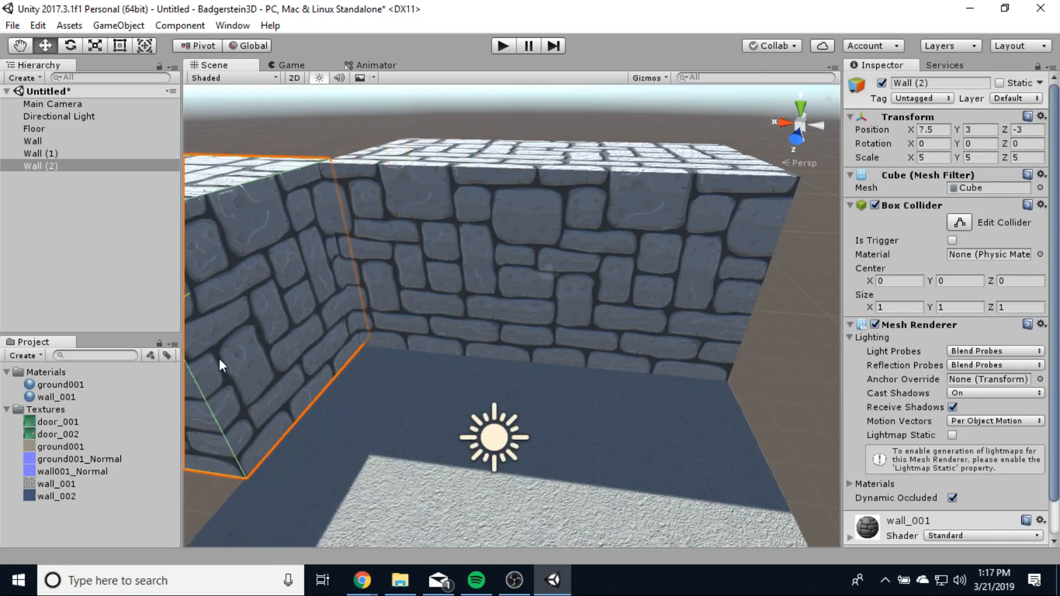
ctrl+click(218, 359)
- Move Wall (2) along Z to -2.5 to form the corner
middle_drag(275, 442, 584, 414)
click(419, 323)
mouse_move(426, 279)
ctrl+mouse_down()
mouse_move(417, 297)
mouse_move(435, 273)
mouse_move(422, 303)
mouse_move(428, 288)
ctrl+mouse_up()
middle_drag(737, 377, 504, 414)
scroll(405, 398, down, 3)
scroll(407, 399, down, 2)
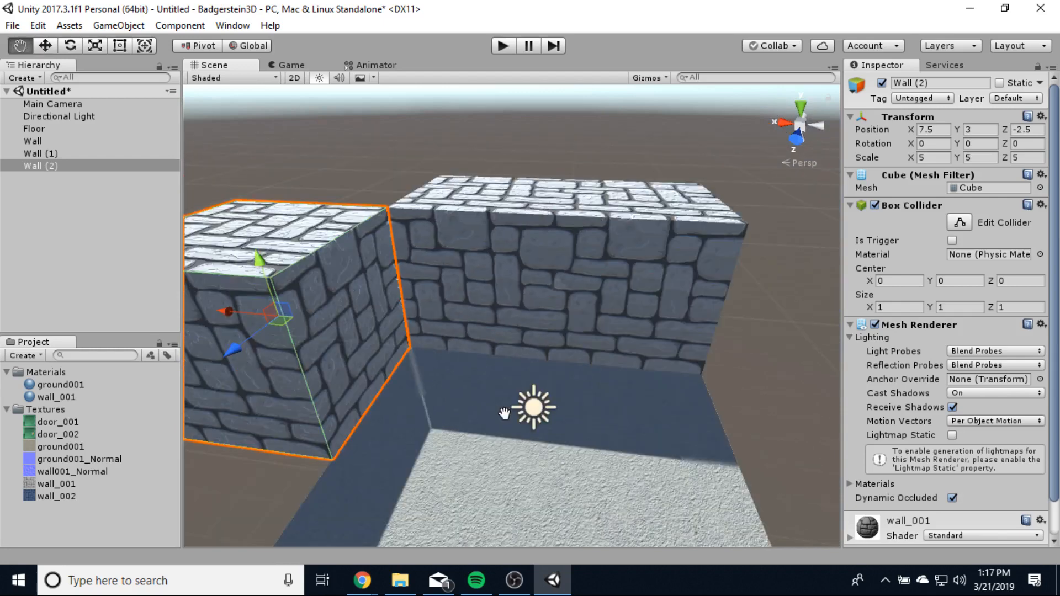
scroll(393, 370, up, 5)
click(366, 132)
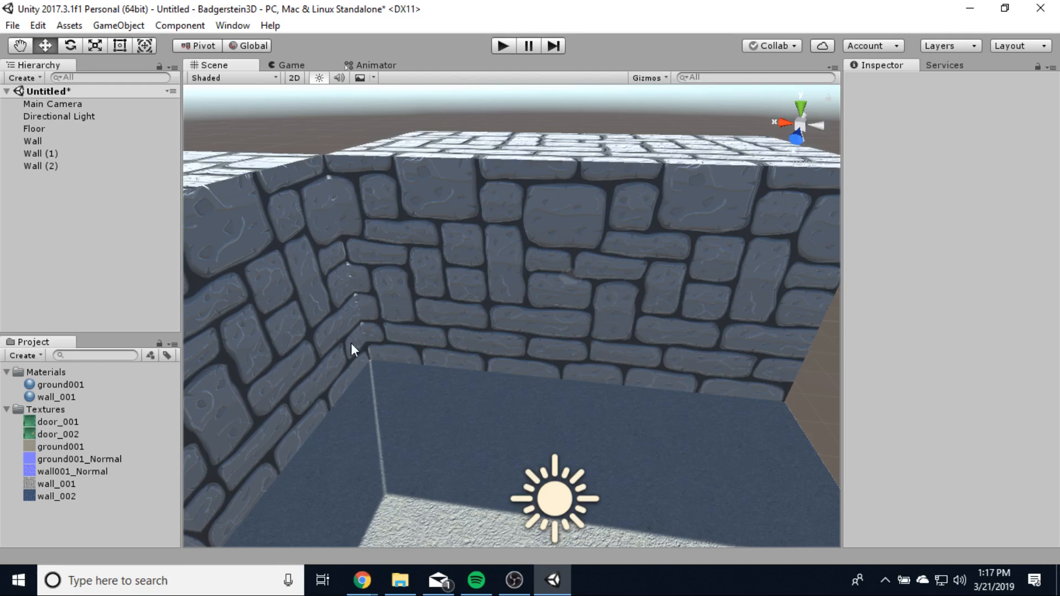
scroll(389, 349, down, 3)
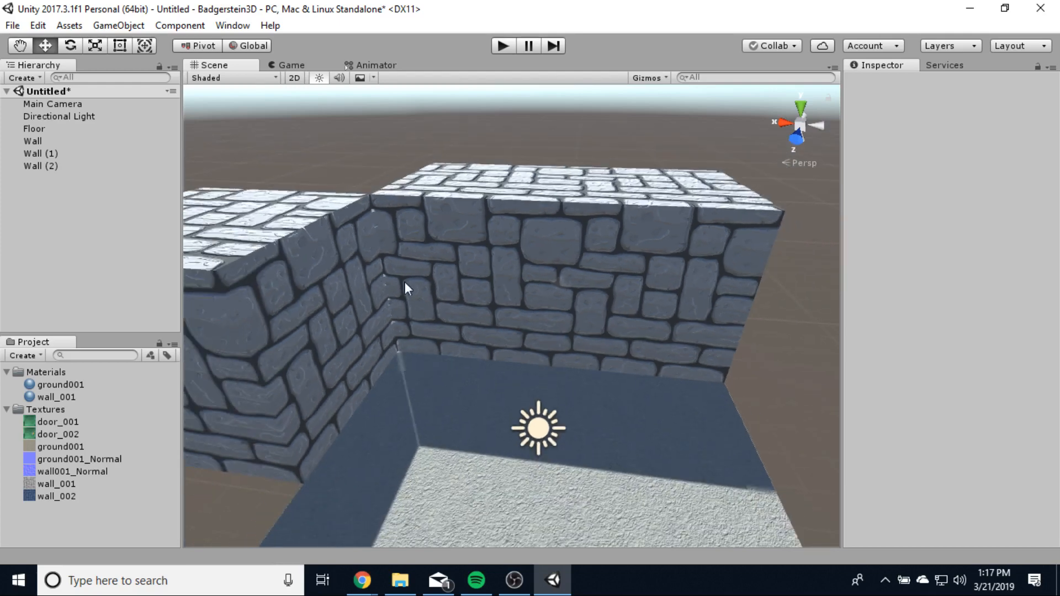
click(320, 314)
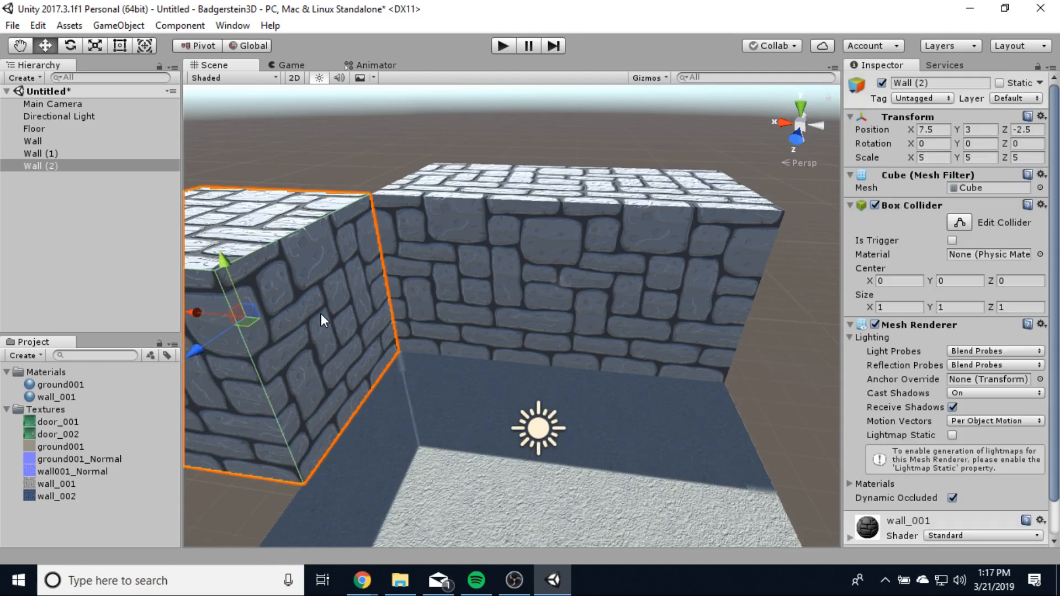
- Duplicate Wall (2) as Wall (3) and move it to Z -7.5
key(ctrl+d)
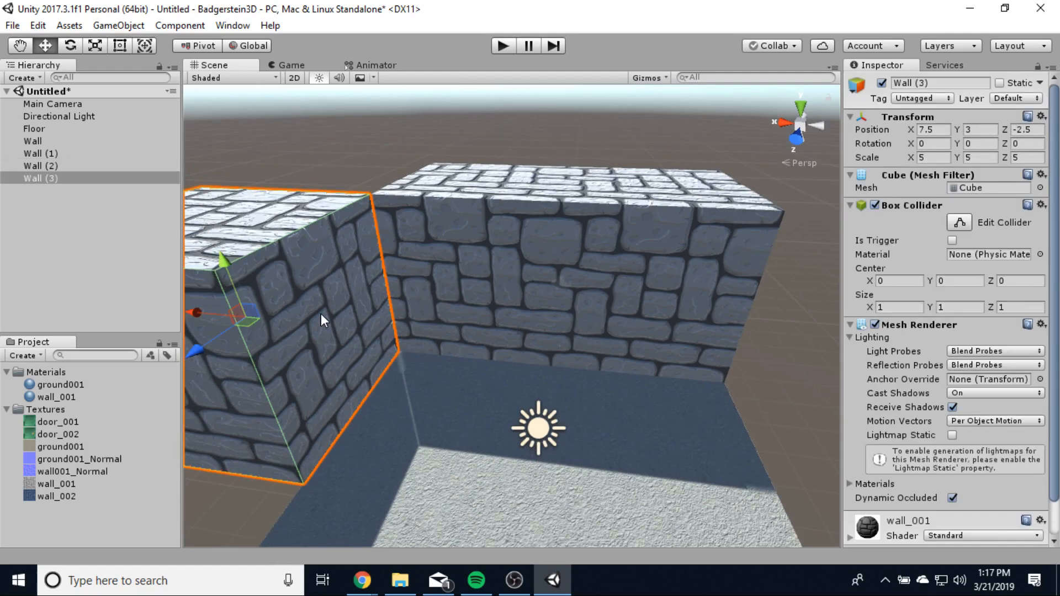
drag(195, 350, 337, 272)
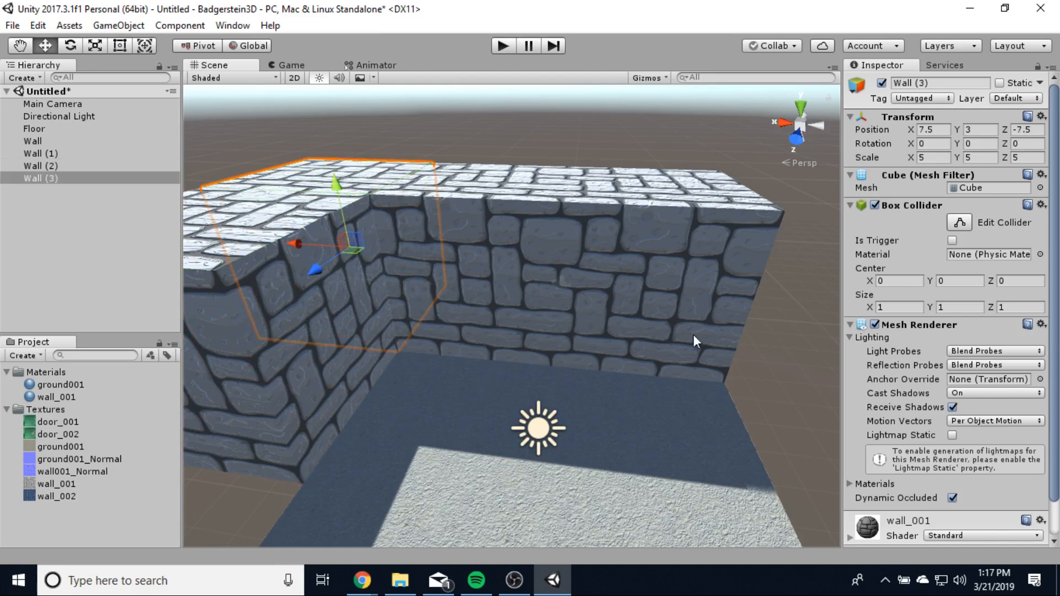
click(791, 379)
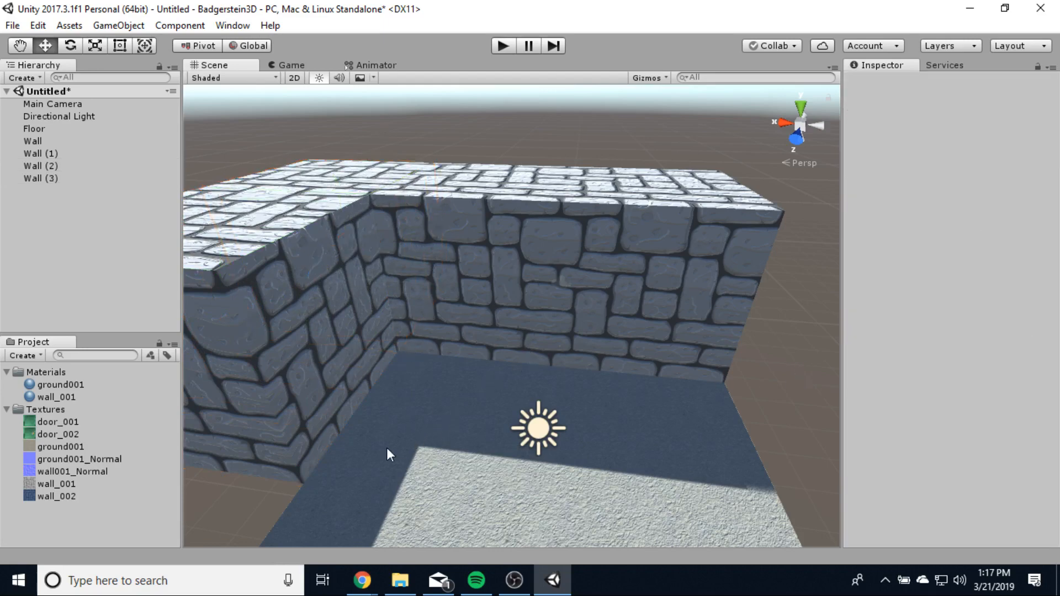
alt+drag(387, 449, 336, 368)
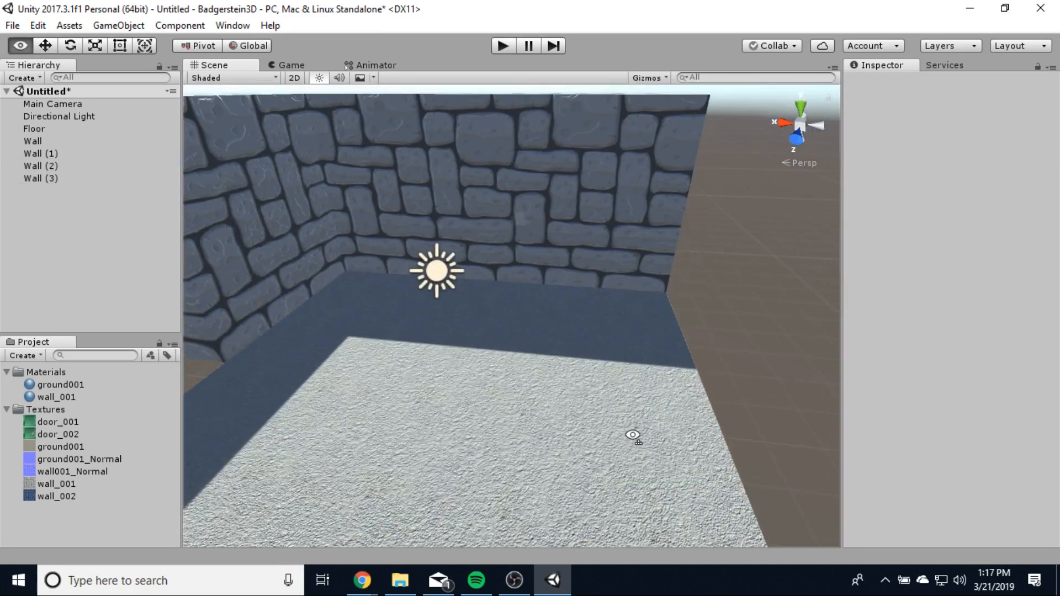
alt+drag(633, 436, 465, 383)
- Duplicate a wall block as Wall (4) and move it to X 7.5, Z 2.5
click(582, 318)
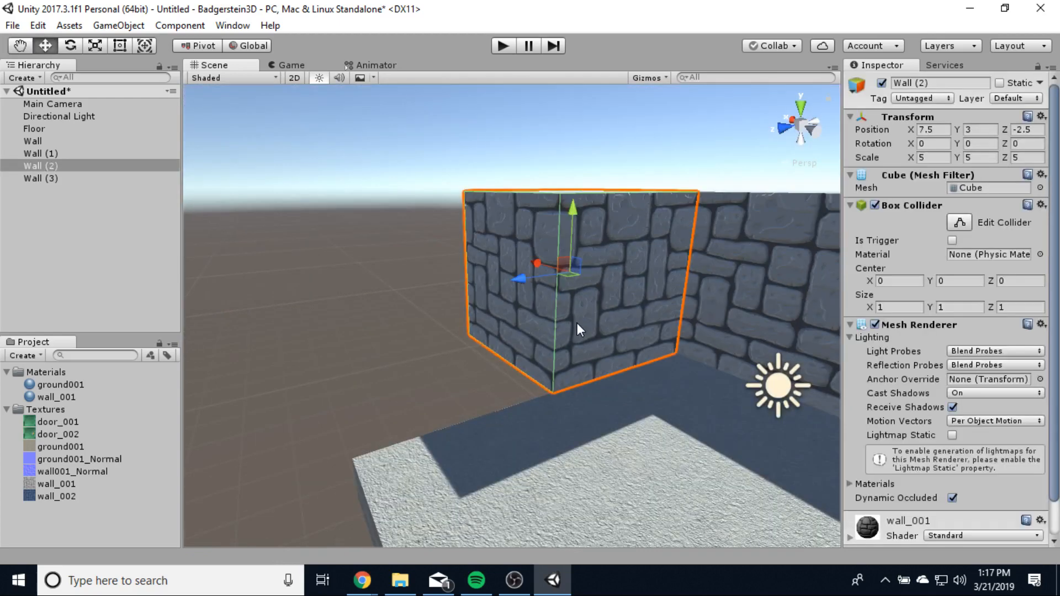
key(ctrl+d)
drag(519, 283, 414, 318)
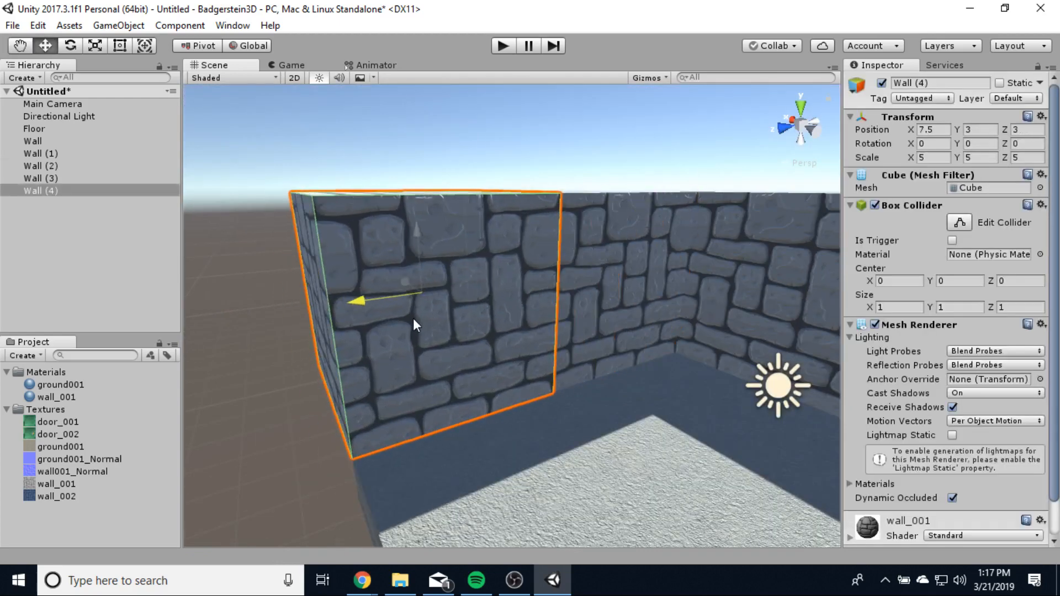
click(643, 461)
click(307, 469)
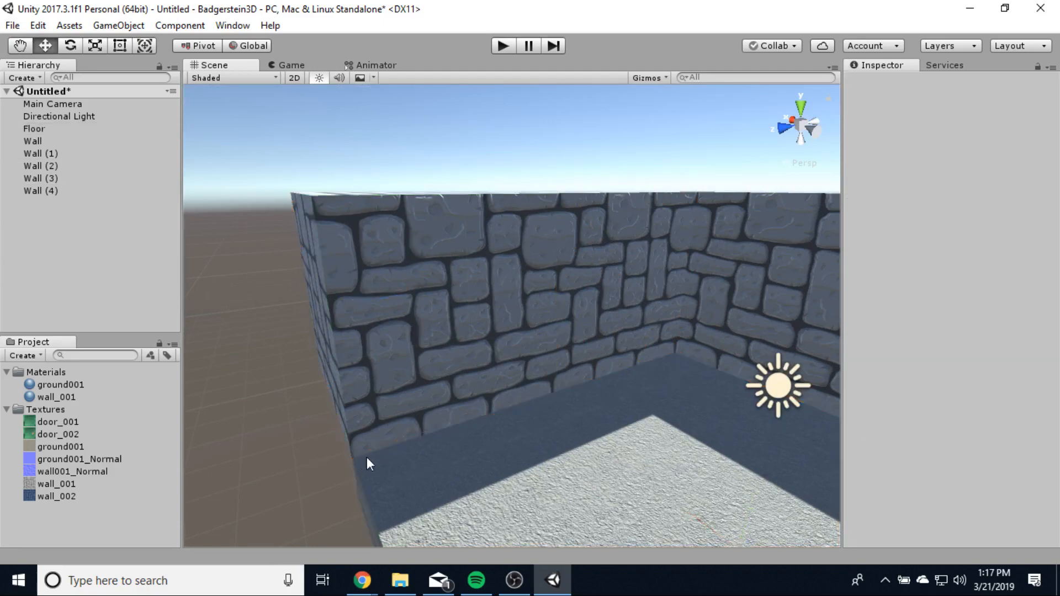
middle_drag(367, 461, 504, 530)
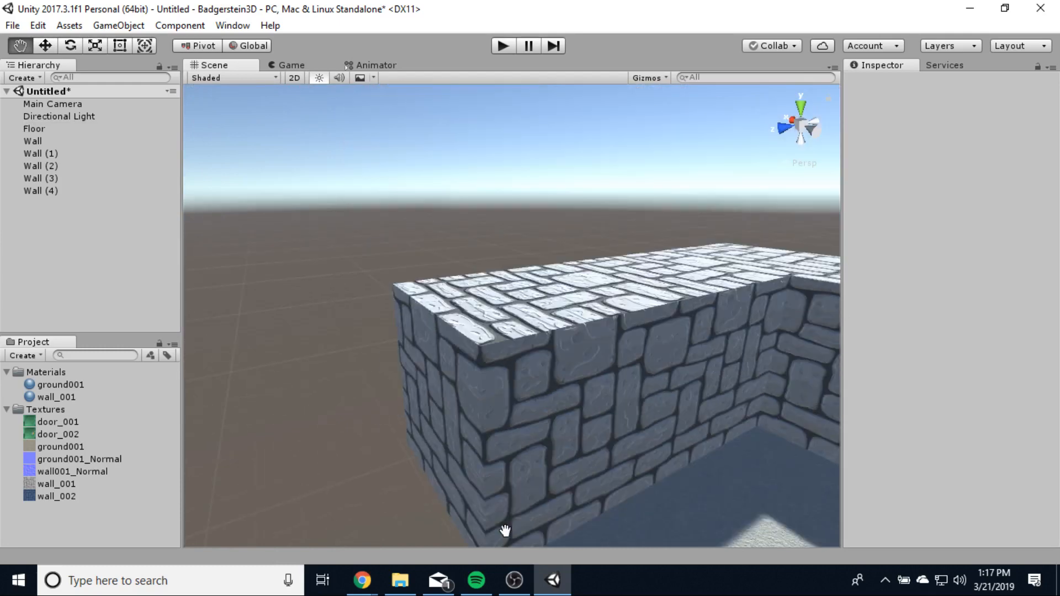
right_drag(504, 530, 828, 510)
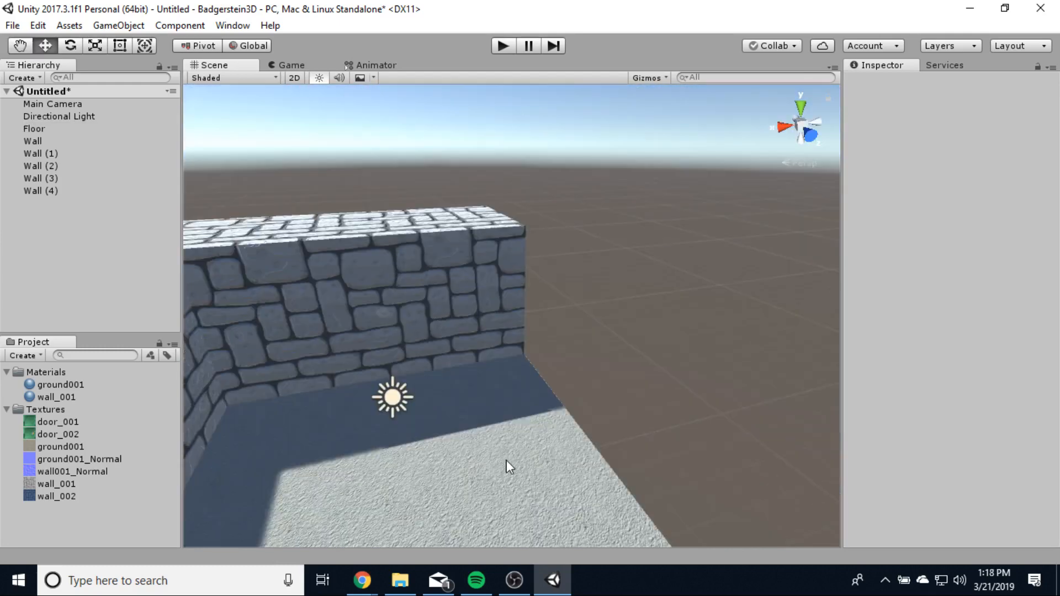
right_drag(505, 459, 392, 326)
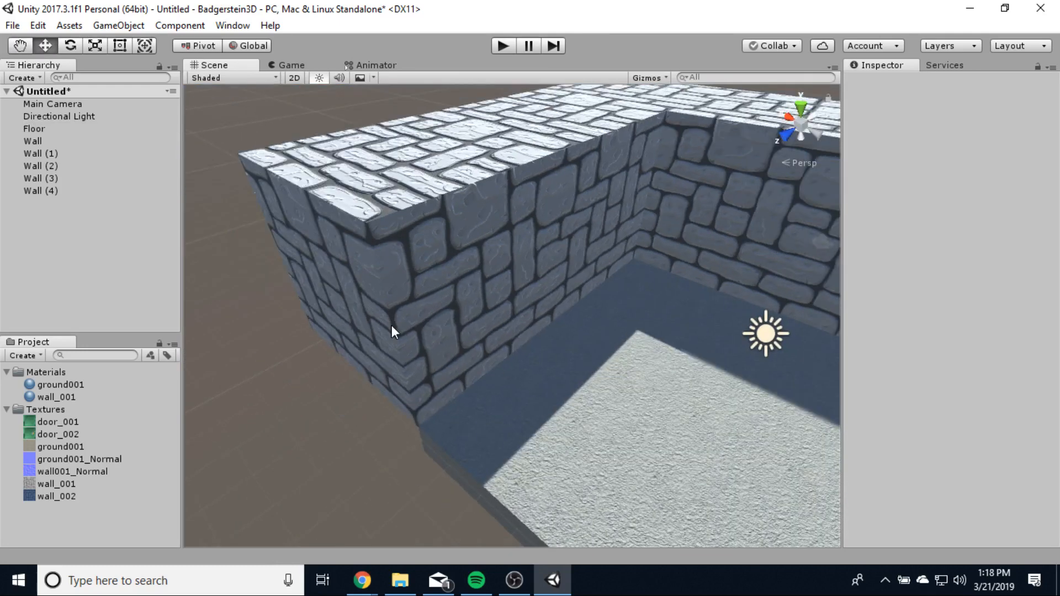
click(392, 326)
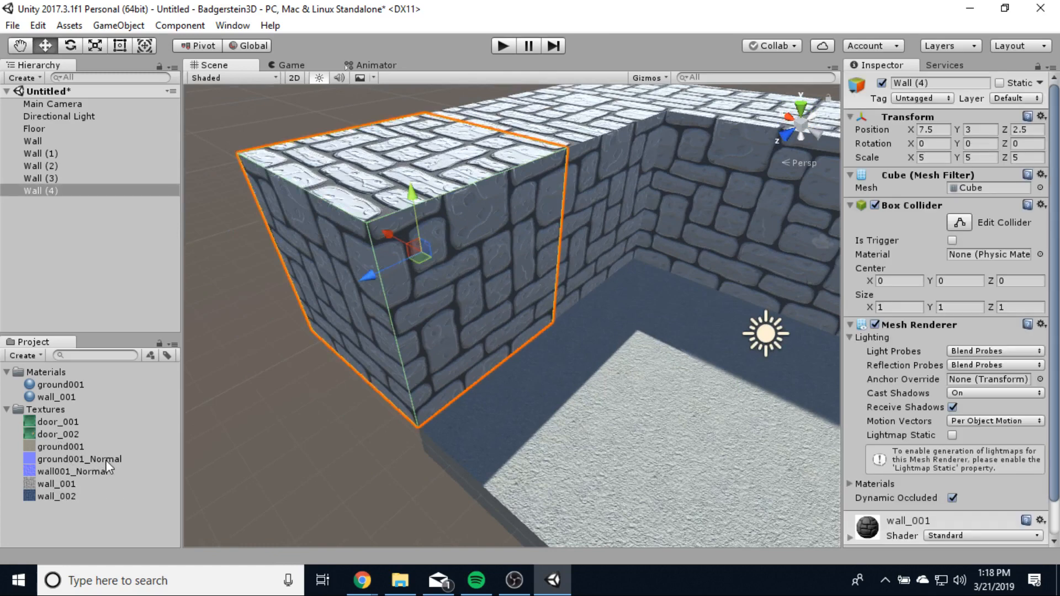
- Duplicate the wall_002 texture and rename the copy wall002_Normal
click(51, 497)
right_click(46, 497)
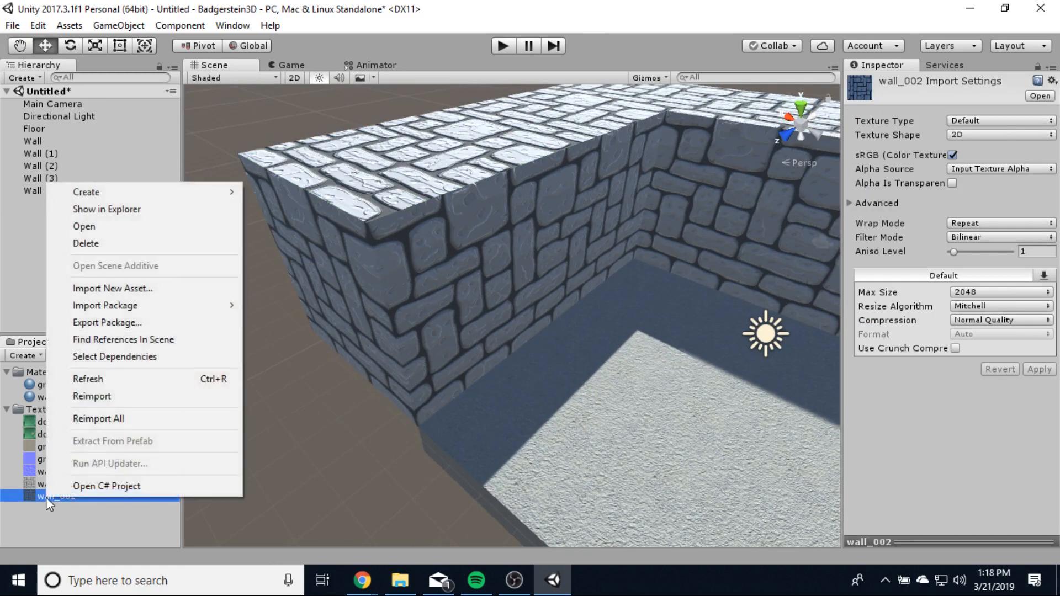
click(41, 508)
click(58, 497)
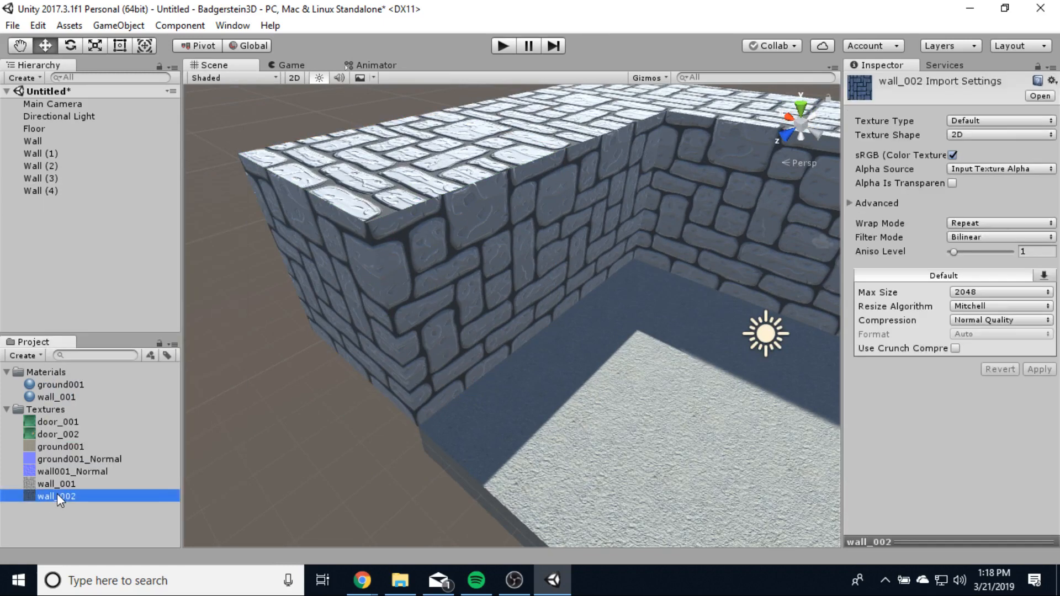
key(ctrl+d)
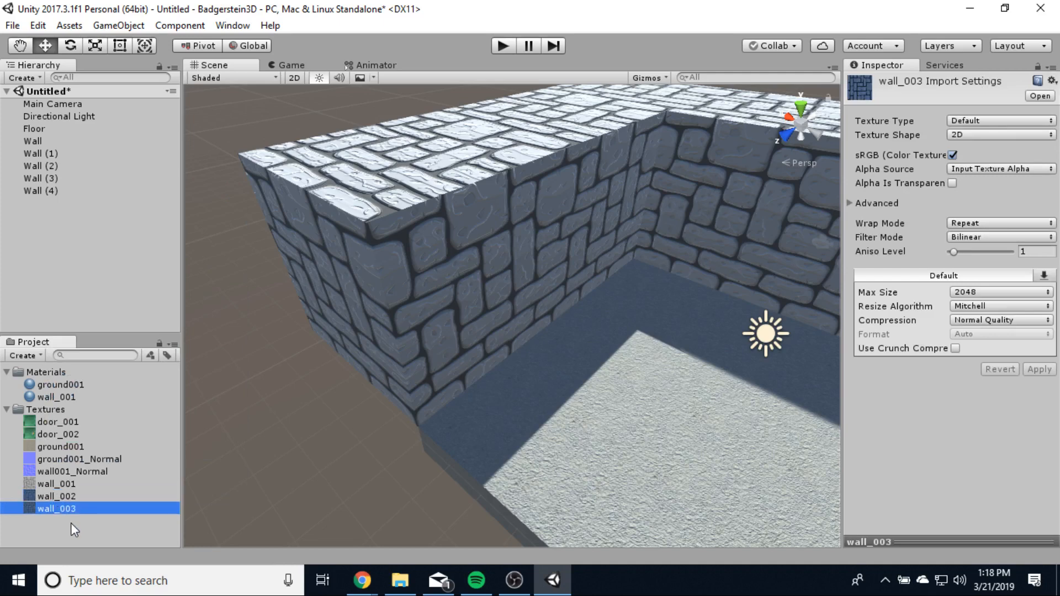
right_click(64, 515)
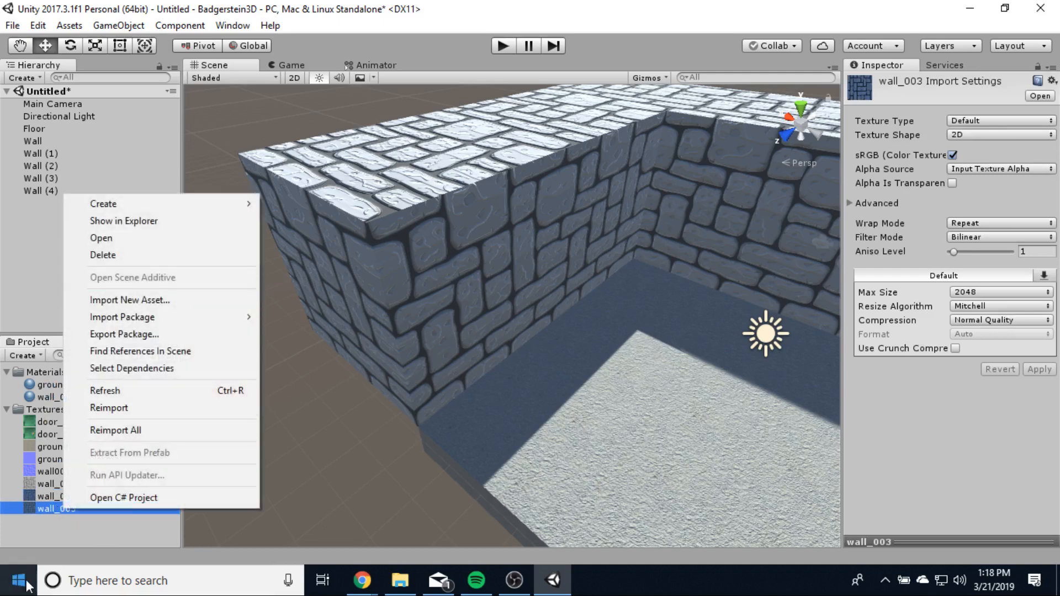
click(73, 527)
click(67, 509)
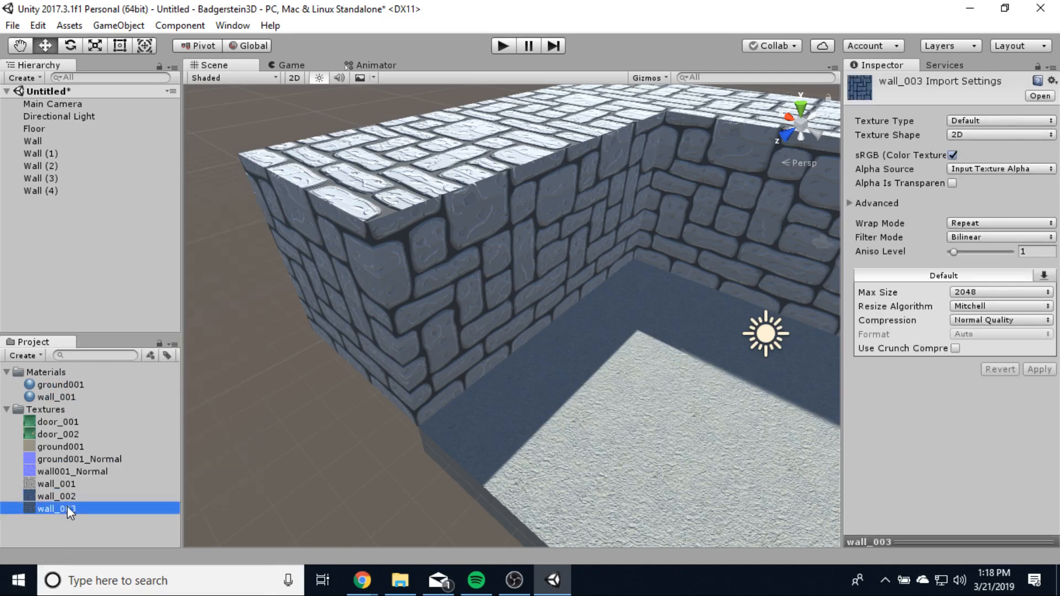
click(68, 509)
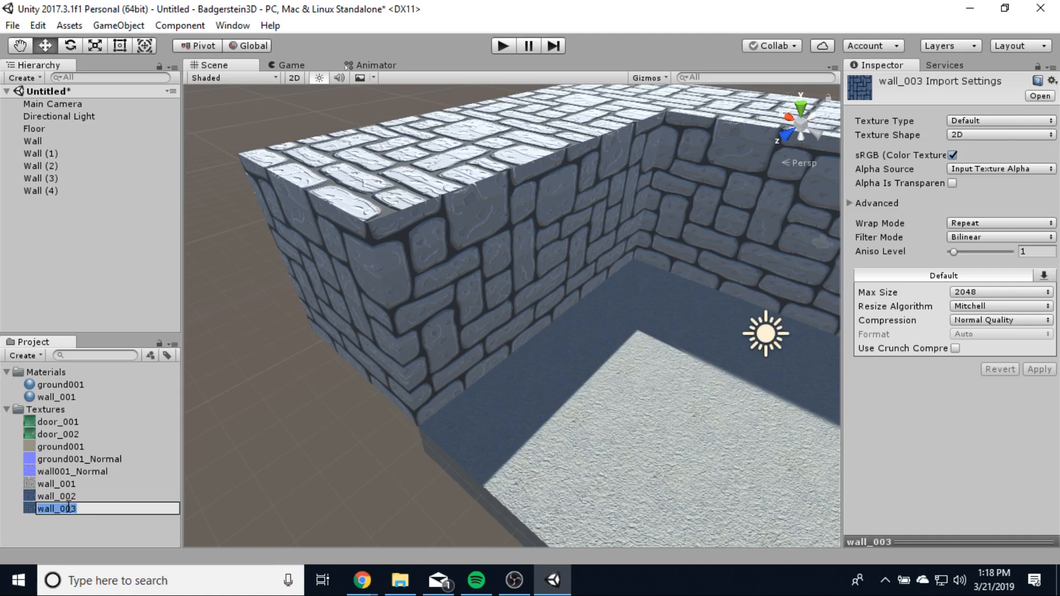
text(wall002_Normal)
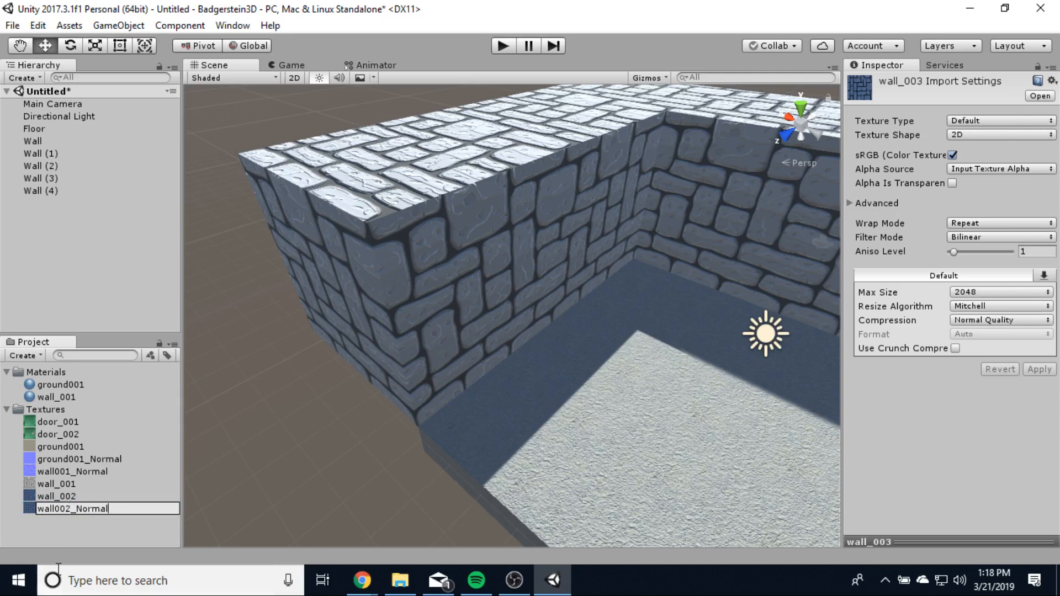
key(Return)
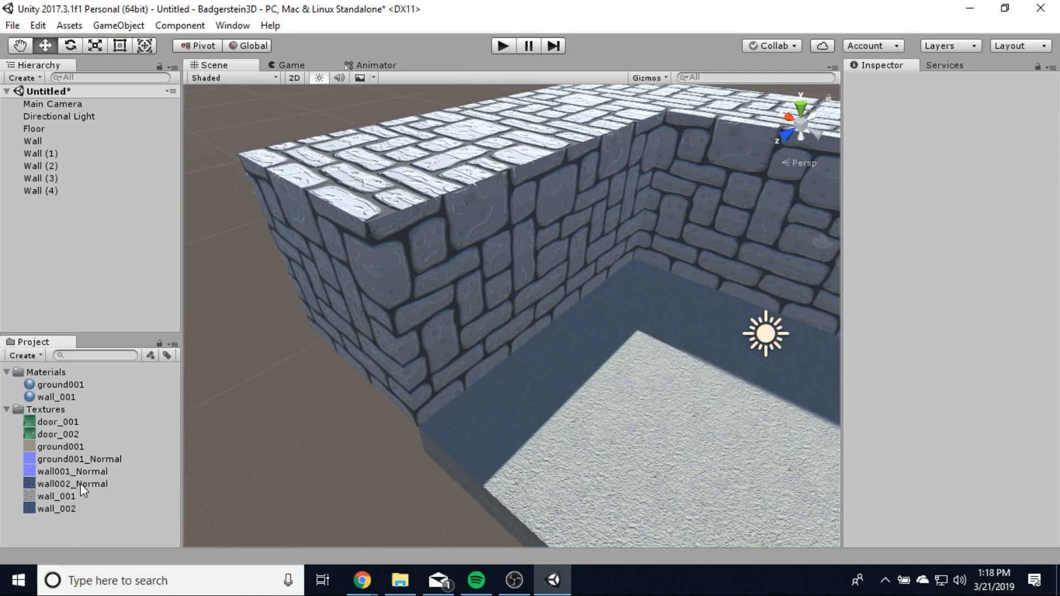
- Import wall002_Normal as a Normal map created from grayscale and apply the settings
click(81, 484)
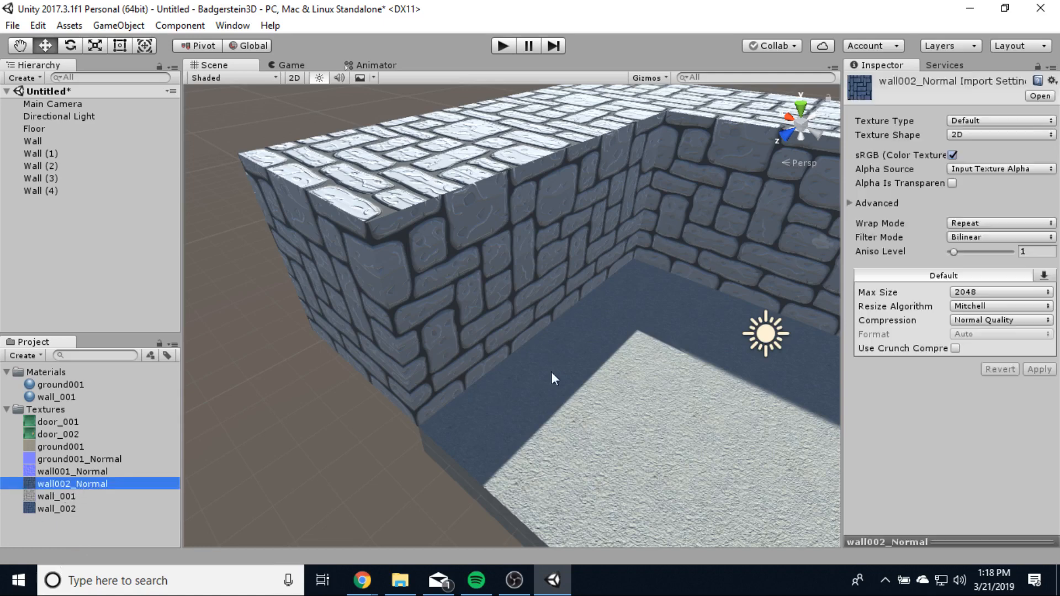
click(973, 120)
click(983, 159)
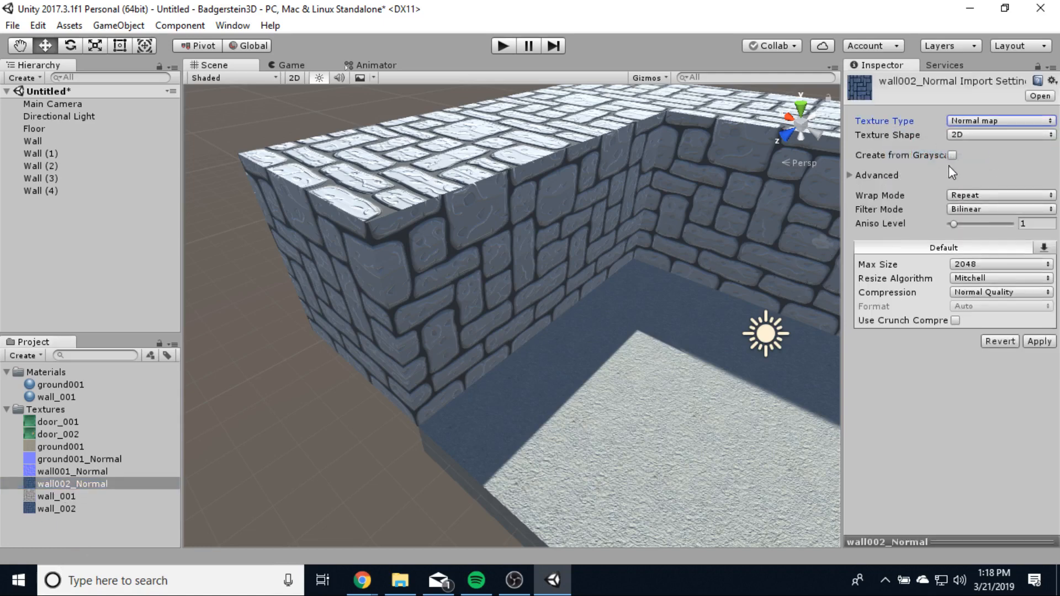
click(952, 155)
click(1039, 370)
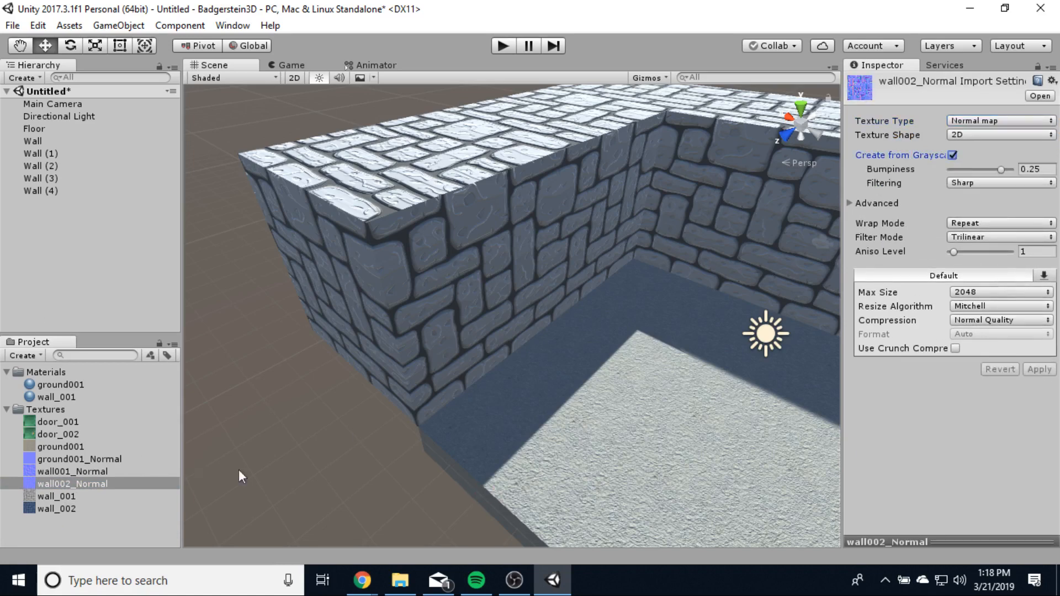
- Drag the wall_002 texture onto the wall block to create a wall_002 material
click(65, 508)
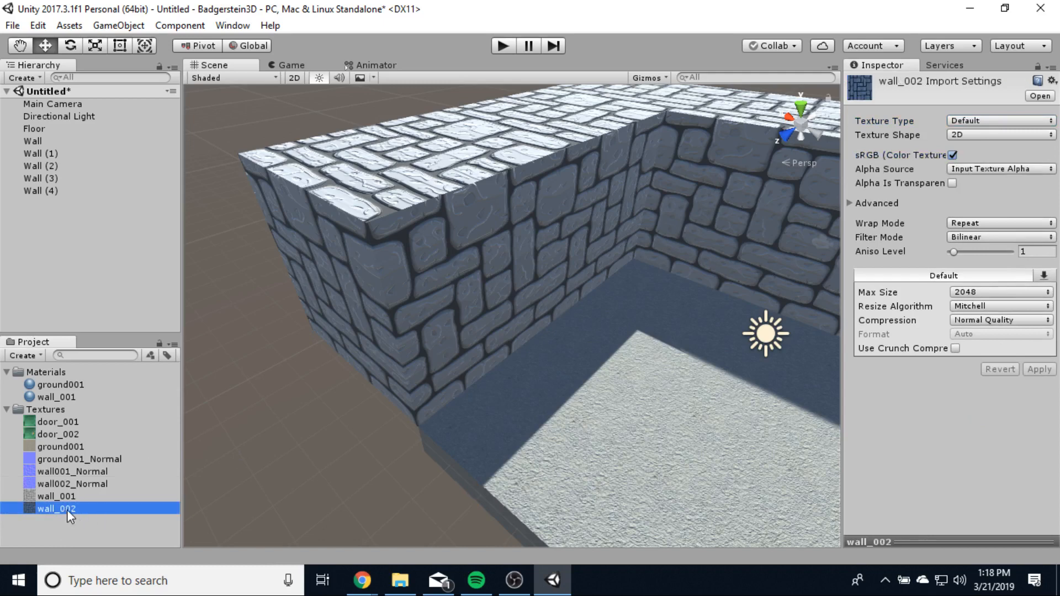
drag(105, 512, 394, 330)
drag(435, 285, 436, 286)
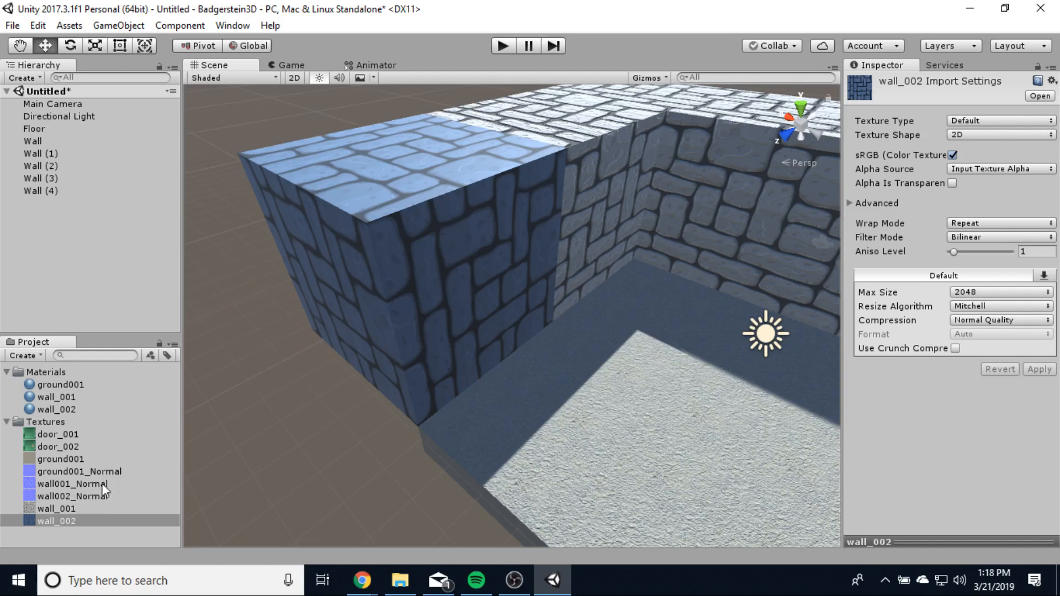
- Assign wall002_Normal as the material's normal map, set smoothness to 0.35, and select Wall (4)
click(55, 409)
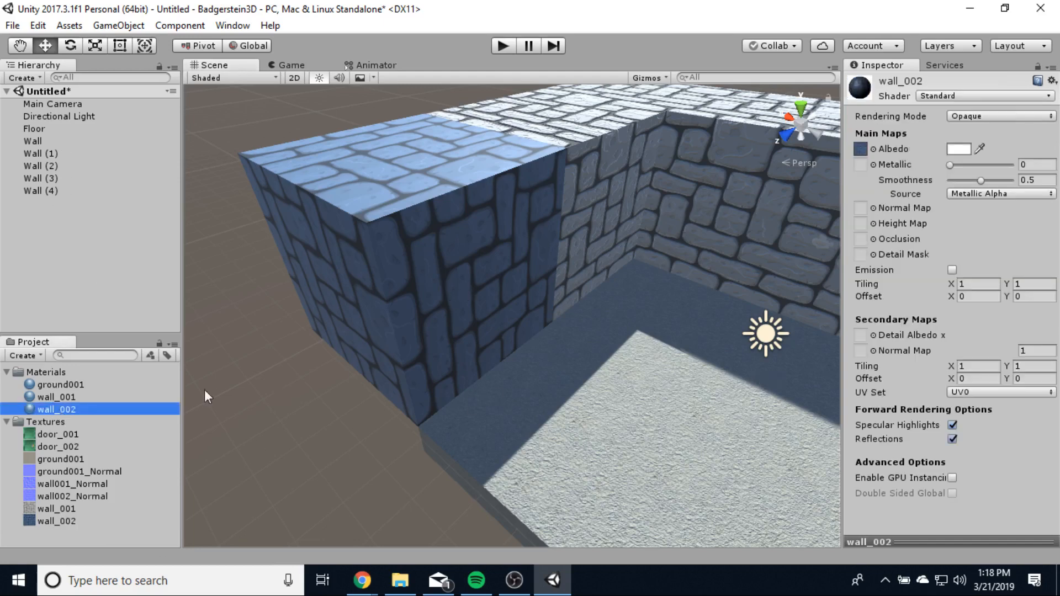
drag(59, 494, 861, 207)
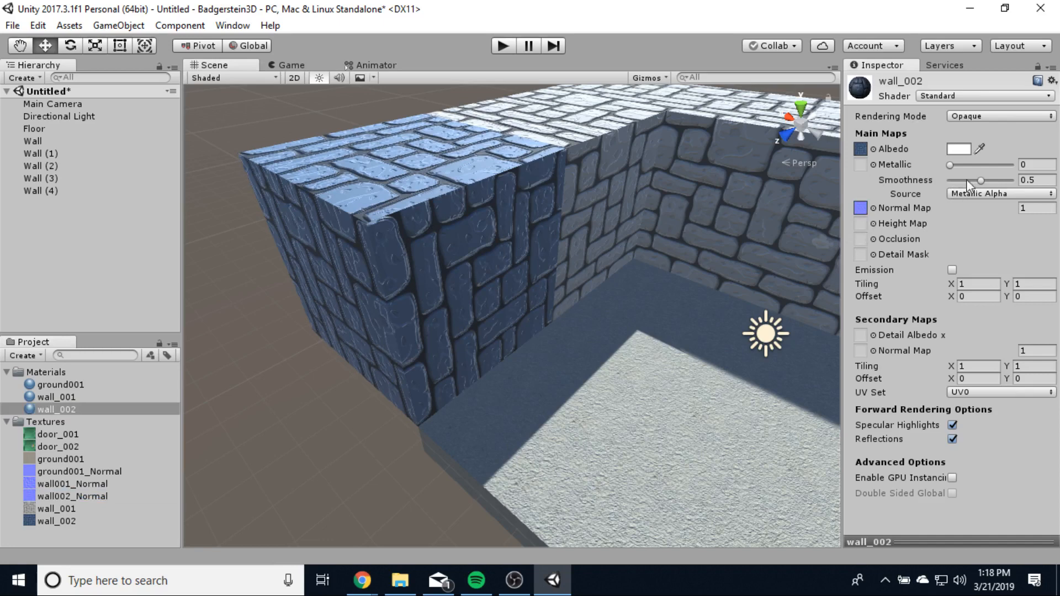
drag(982, 180, 973, 185)
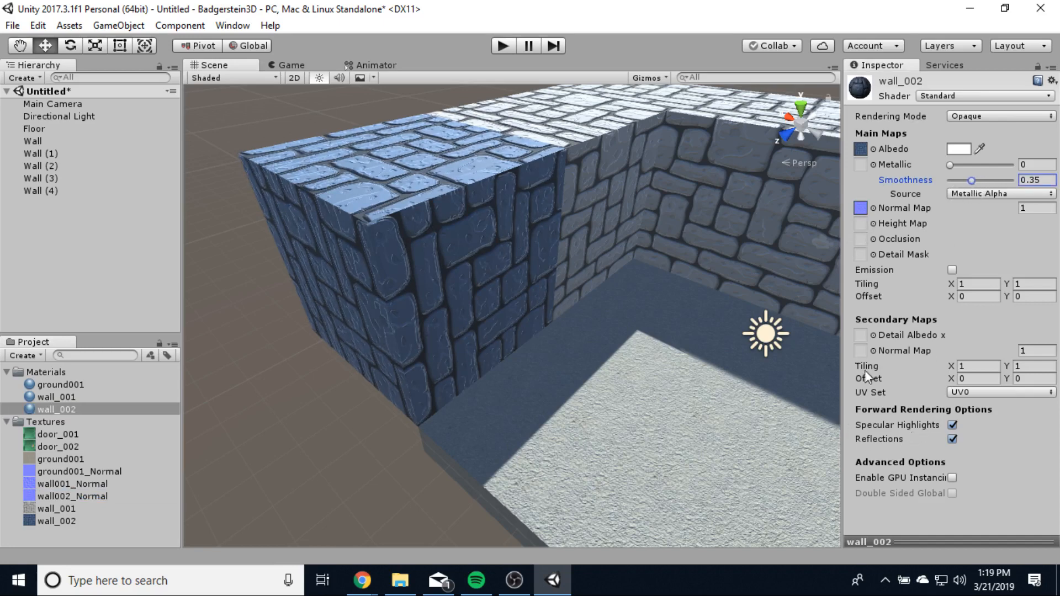
middle_drag(717, 348, 604, 326)
alt+drag(604, 326, 512, 209)
alt+drag(516, 287, 539, 313)
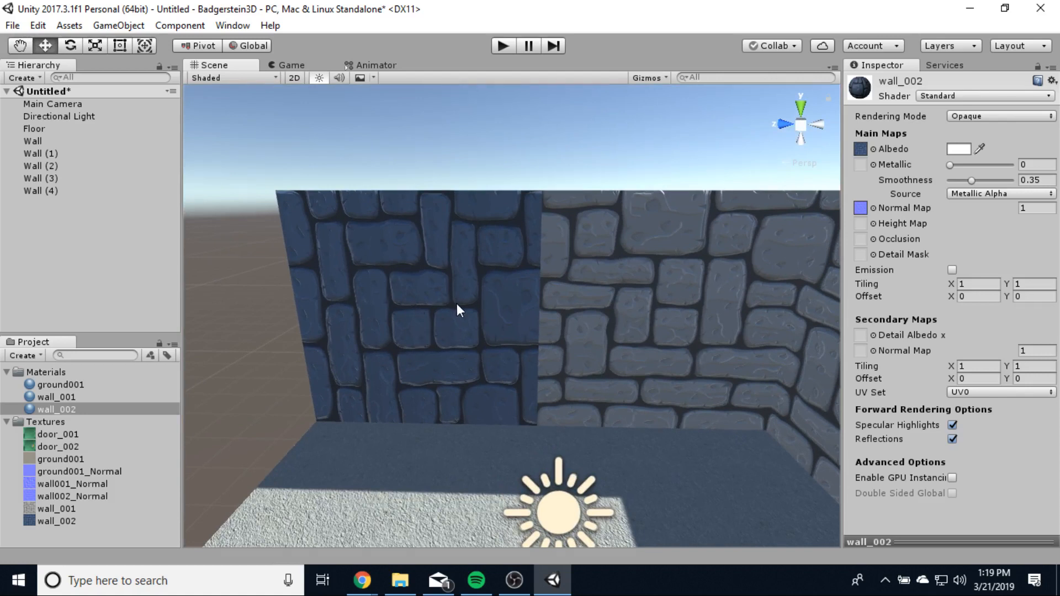
click(413, 294)
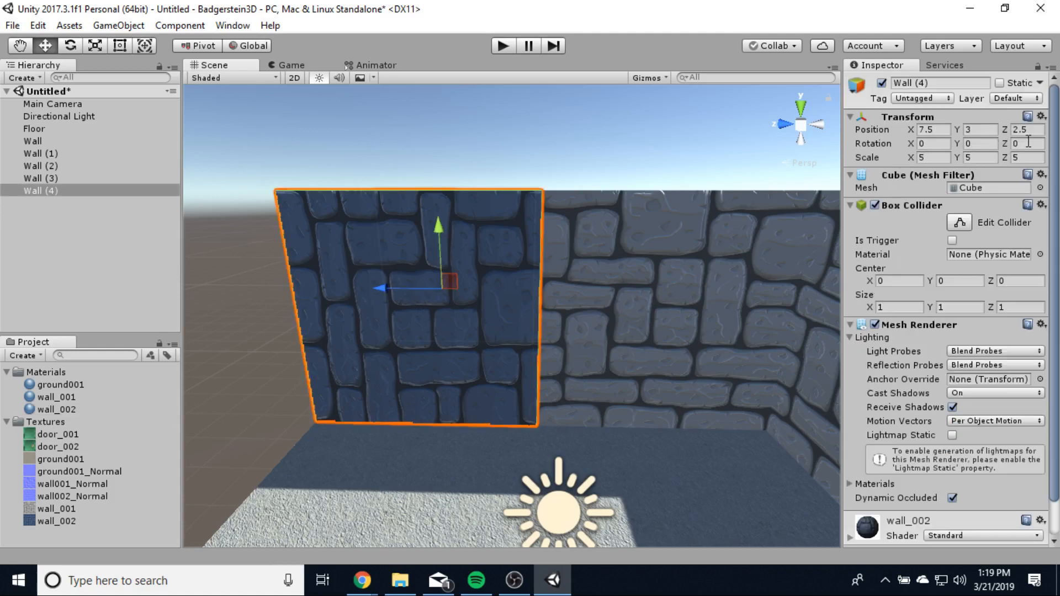
- Set Wall (4)'s X rotation to 90 so its bricks run horizontally
click(976, 143)
text(90)
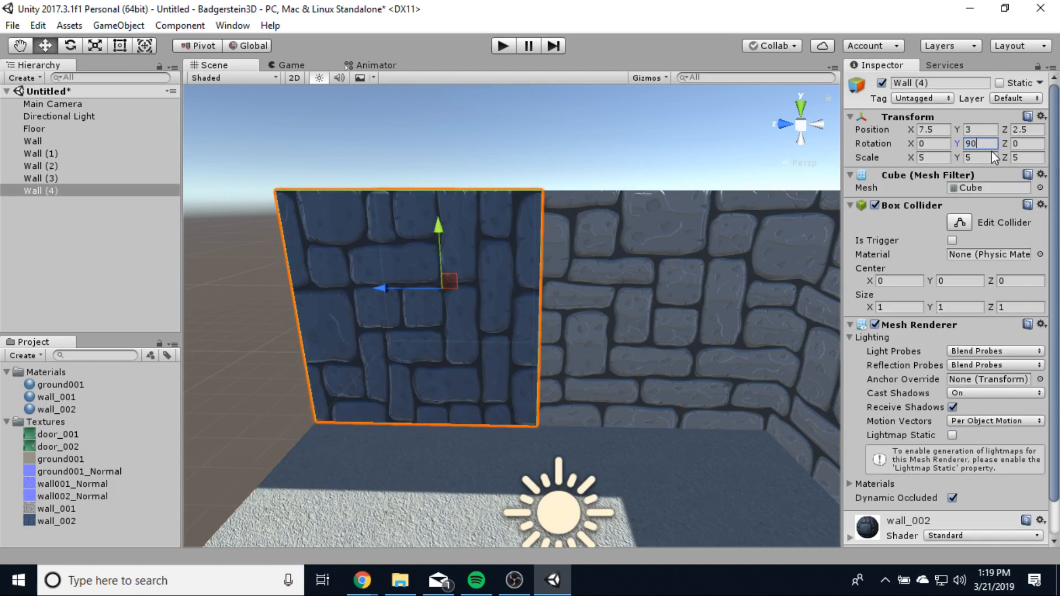
key(BackSpace)
key(BackSpace)
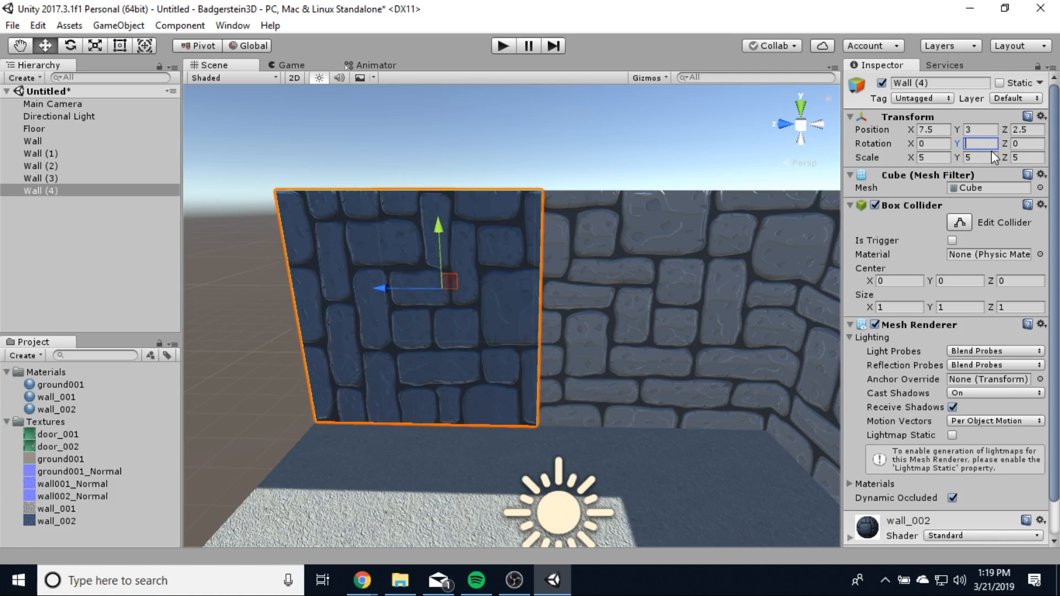
click(941, 145)
text(90)
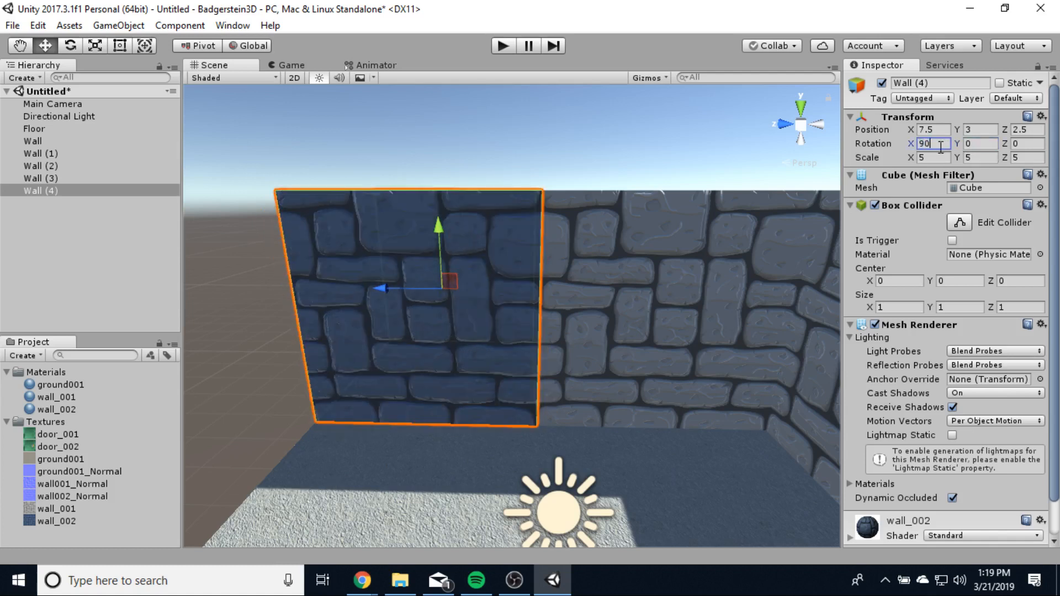
click(239, 380)
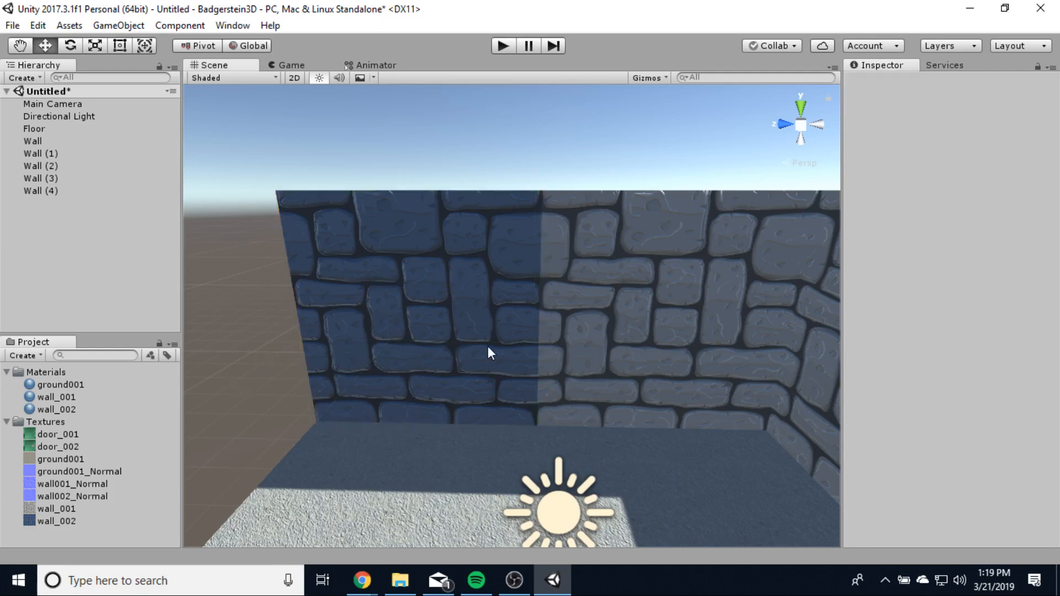
click(489, 347)
click(263, 362)
- Apply the wall_002 material to Wall (2) and set its X rotation to 90
drag(50, 409, 654, 347)
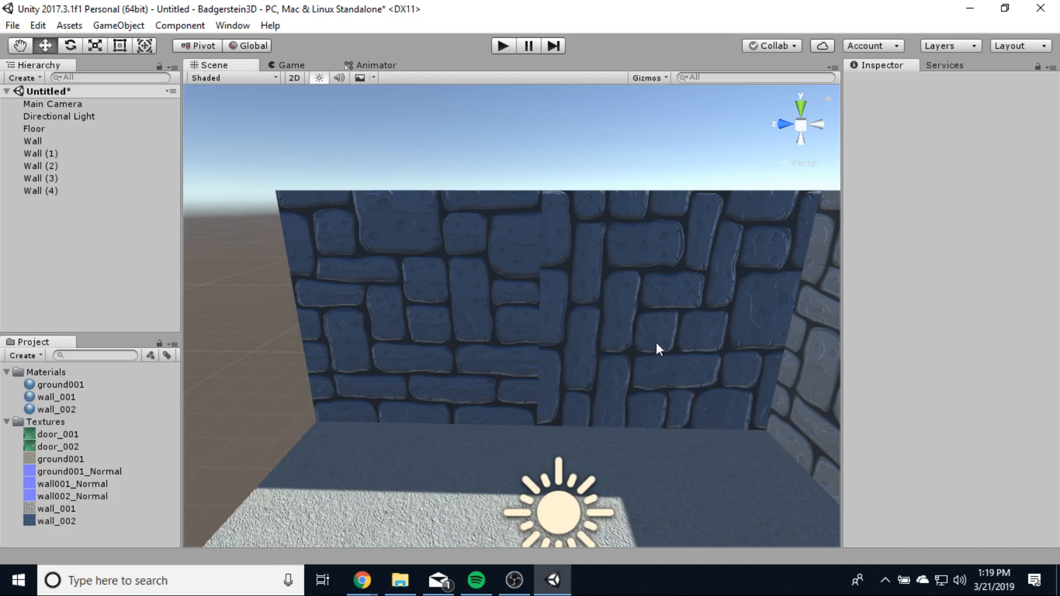
click(657, 348)
click(943, 144)
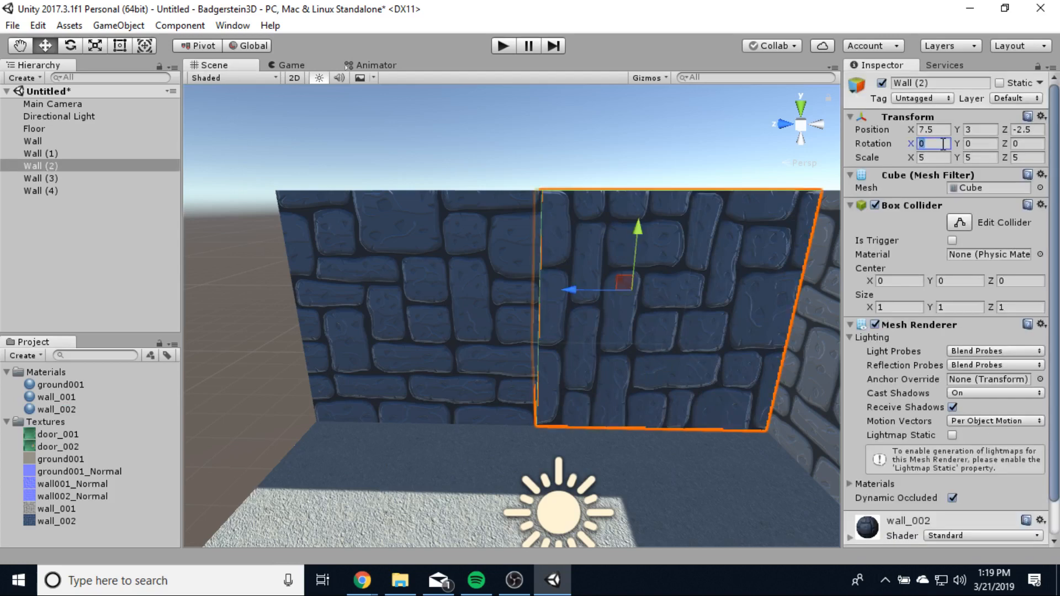
text(90)
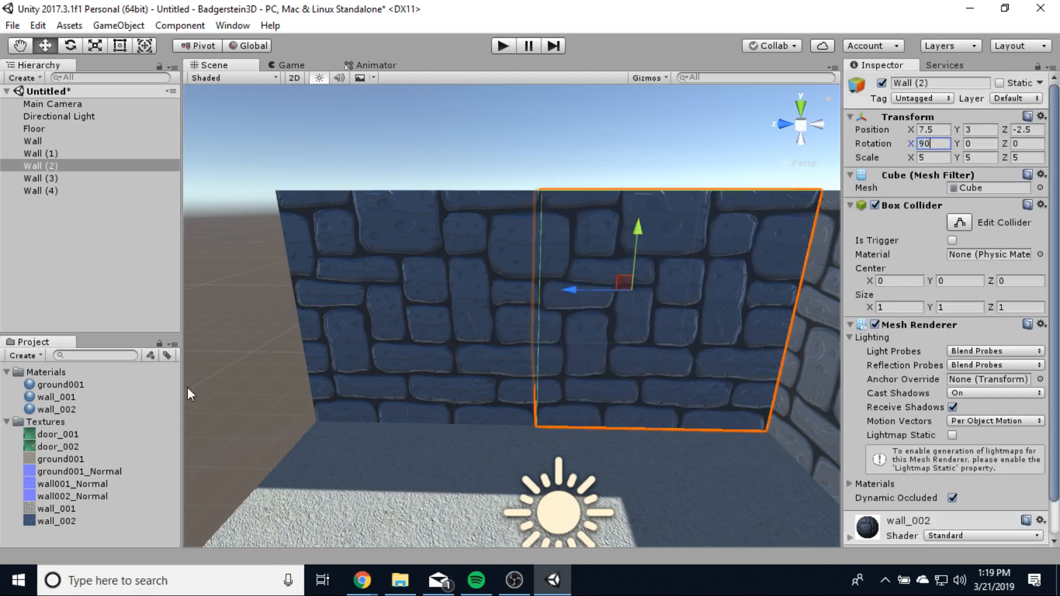
click(223, 376)
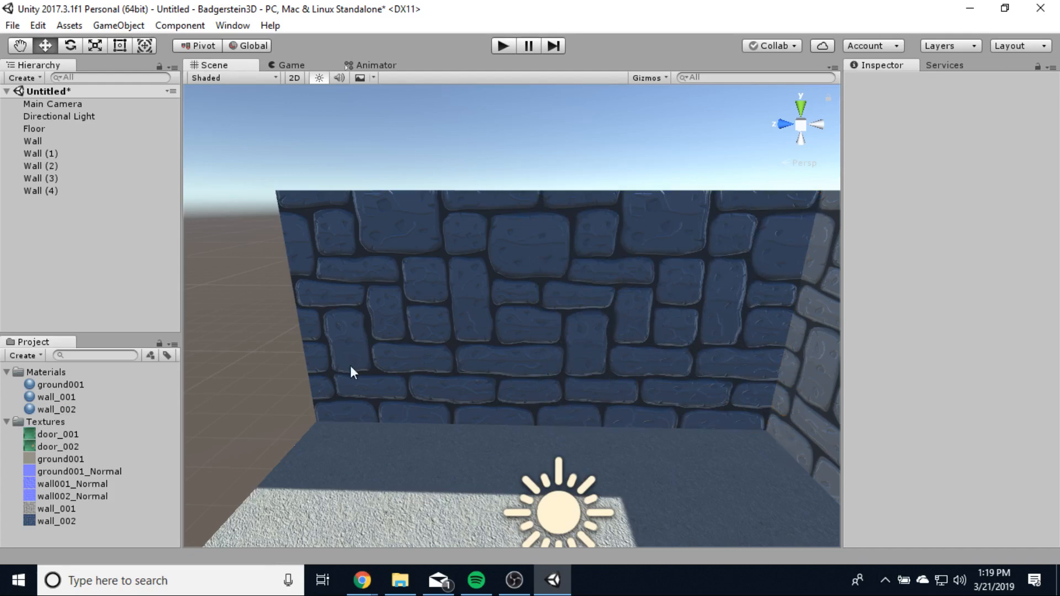
scroll(460, 396, down, 10)
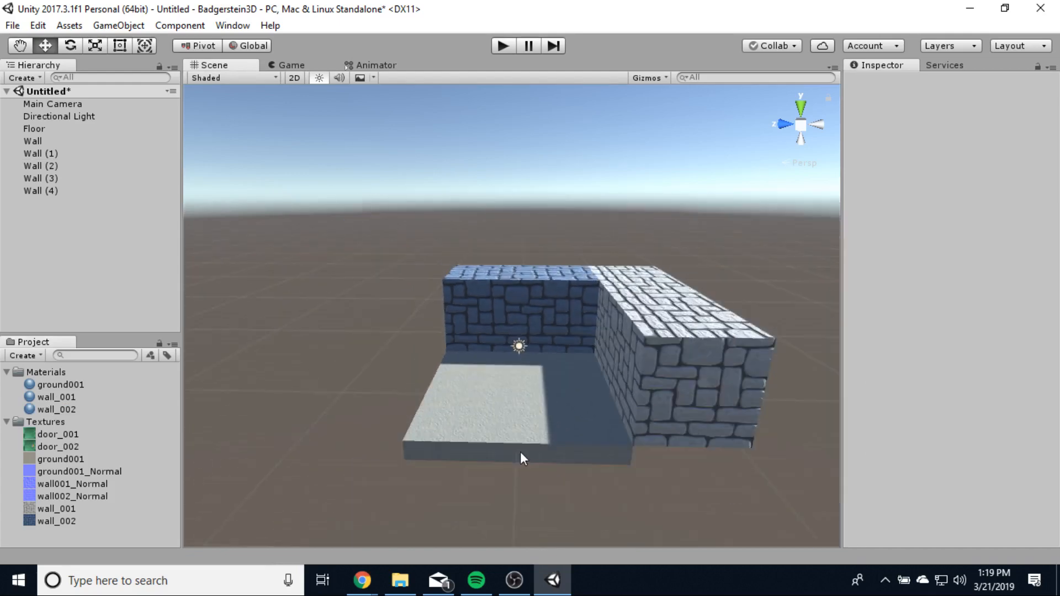
- Duplicate the floor tile and place the copy at X -10 beside the original
middle_drag(492, 422, 653, 472)
right_drag(561, 456, 752, 481)
scroll(615, 489, up, 2)
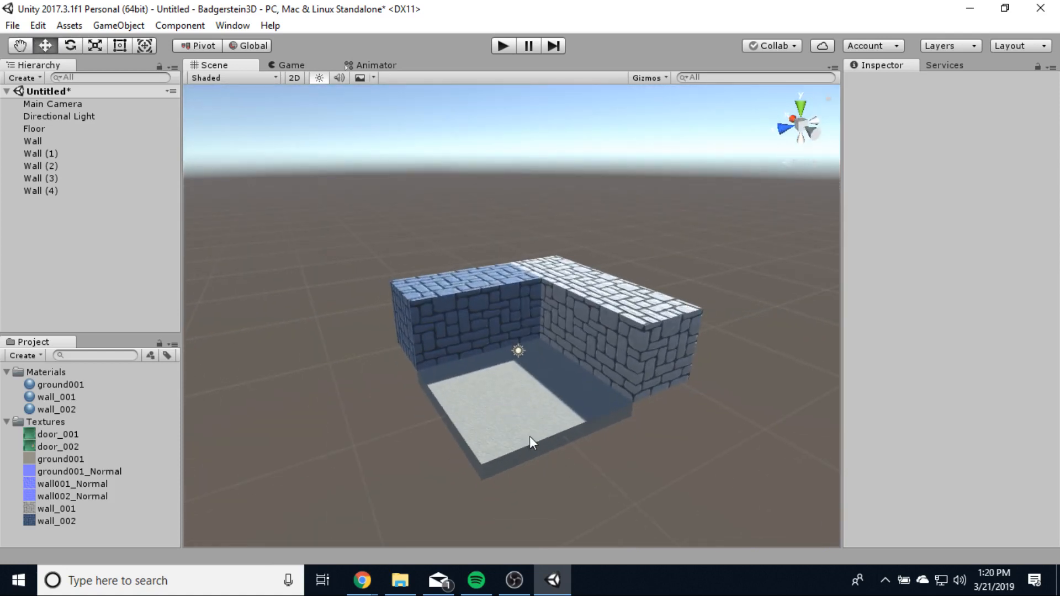
click(529, 440)
key(ctrl+d)
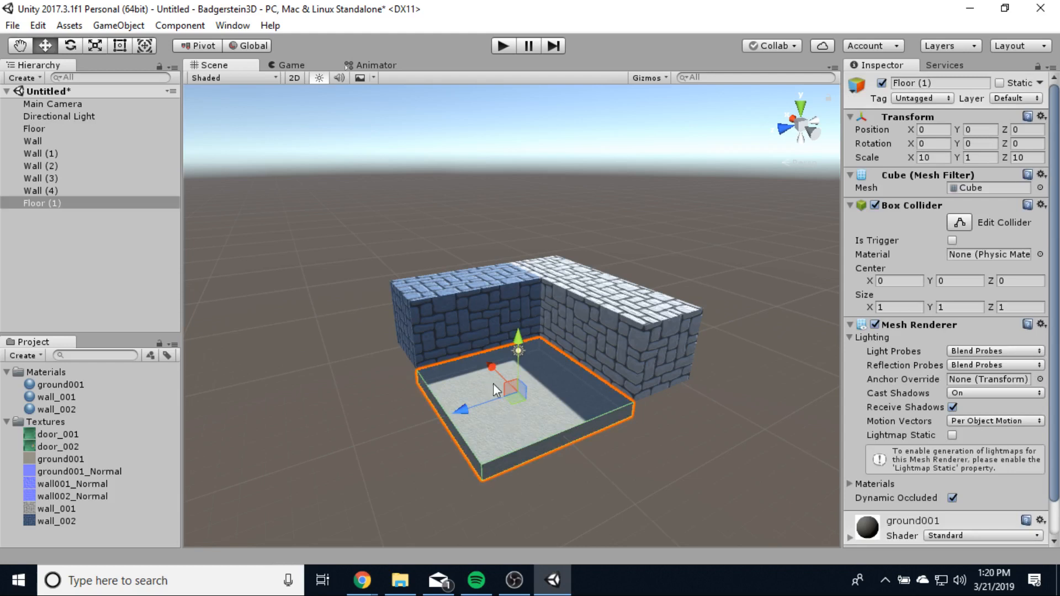
drag(492, 366, 569, 436)
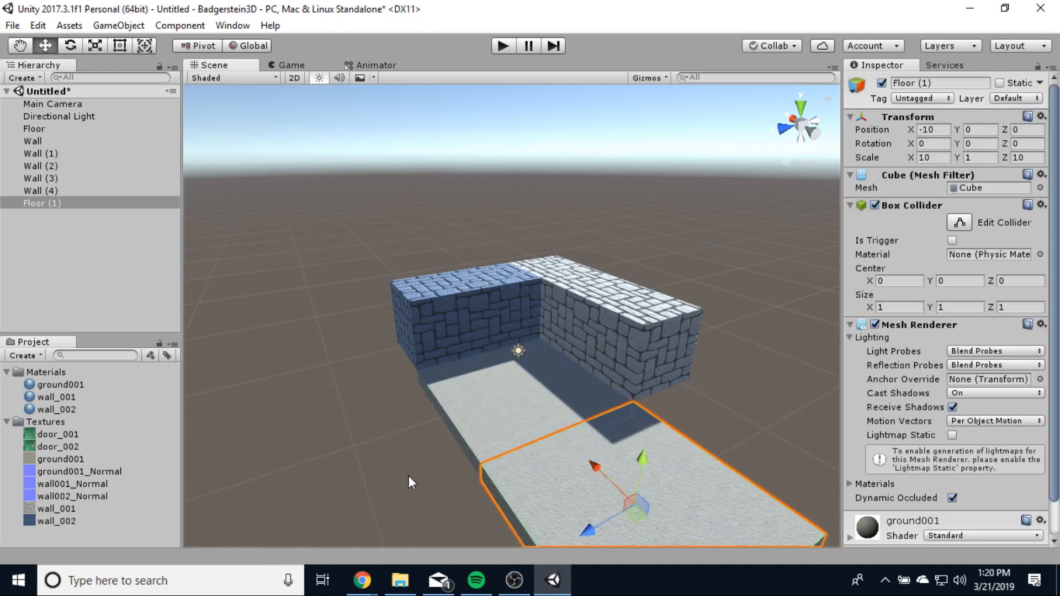
- Duplicate both floor tiles along Z to complete a four-tile square floor
scroll(415, 473, down, 4)
click(511, 362)
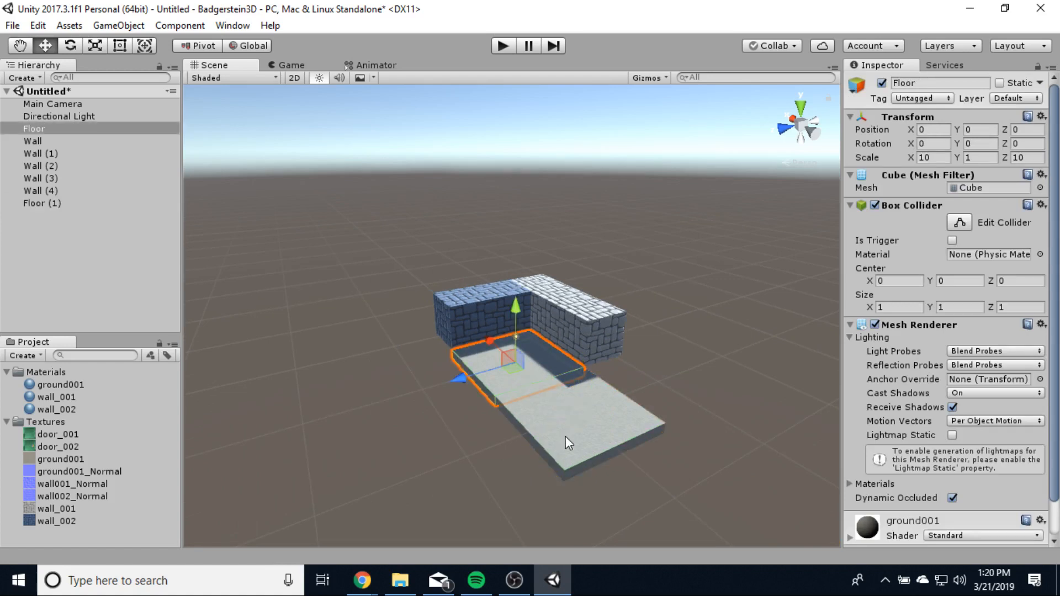
shift+click(568, 442)
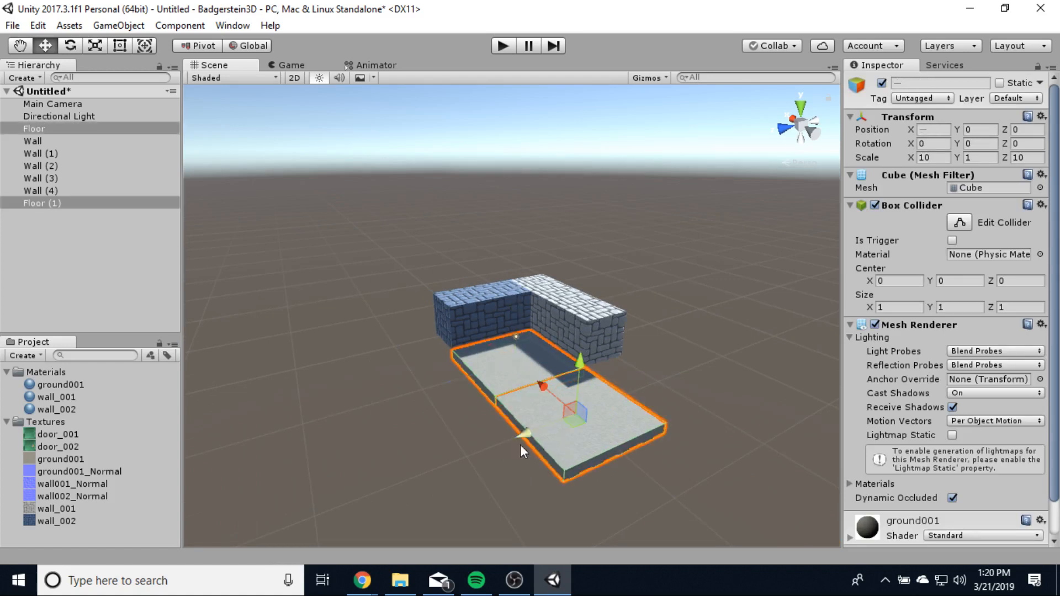
drag(523, 441, 516, 445)
key(ctrl+d)
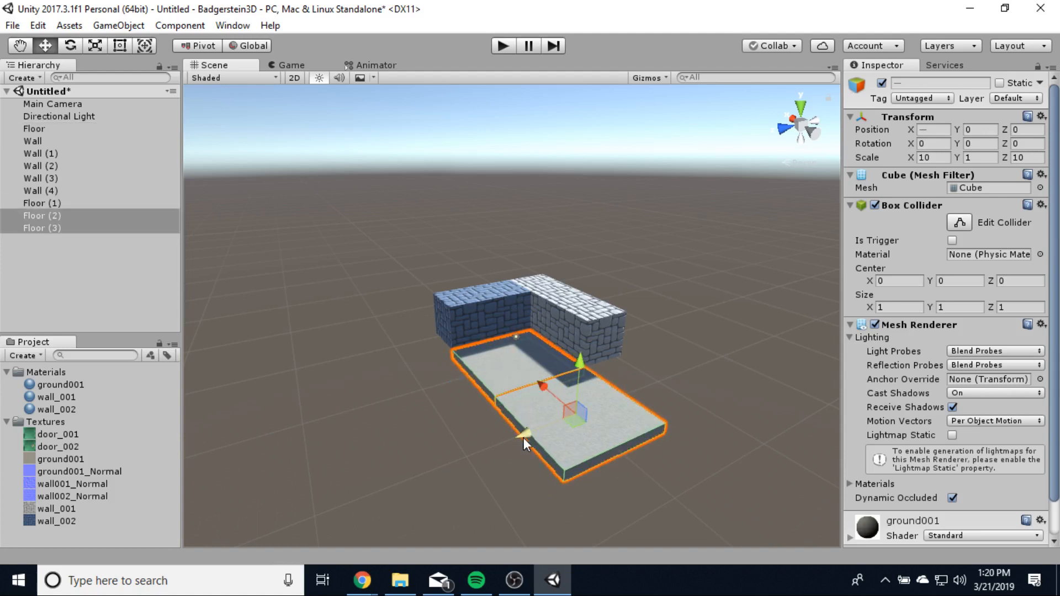
drag(524, 438, 431, 480)
click(651, 502)
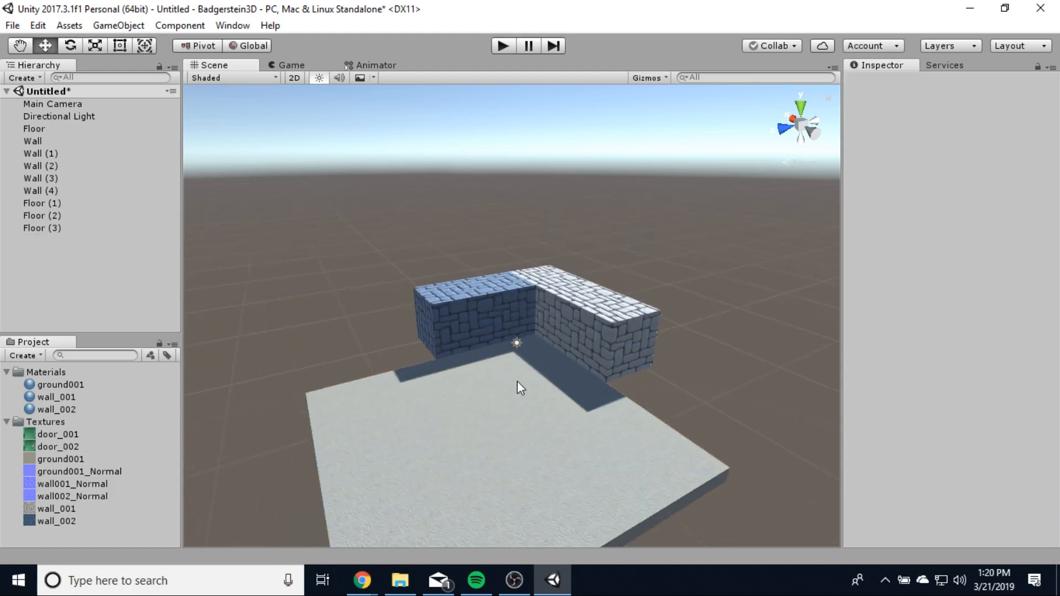
scroll(517, 381, up, 3)
scroll(517, 382, down, 3)
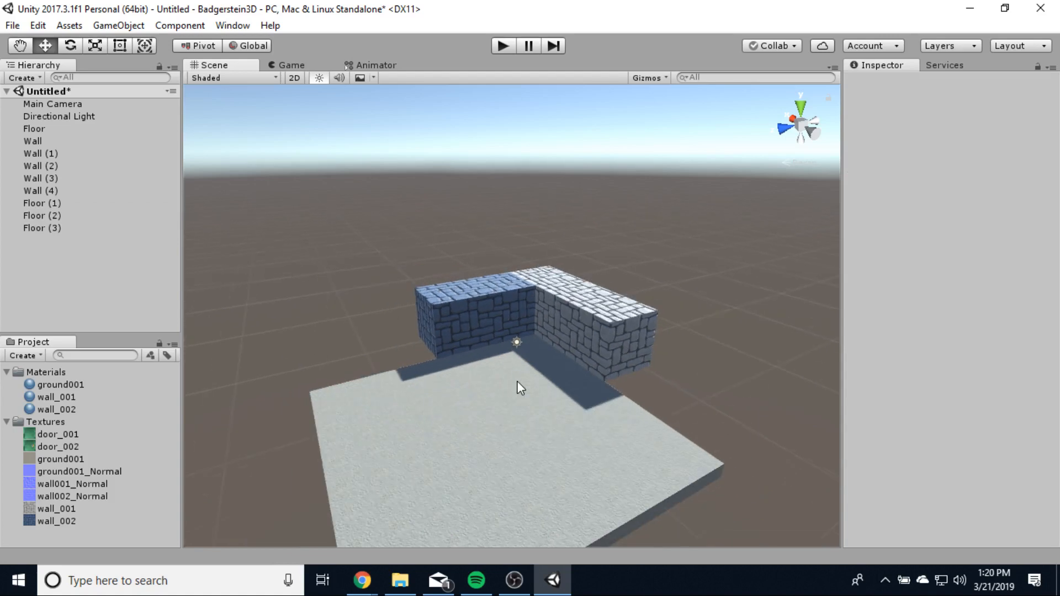
click(559, 295)
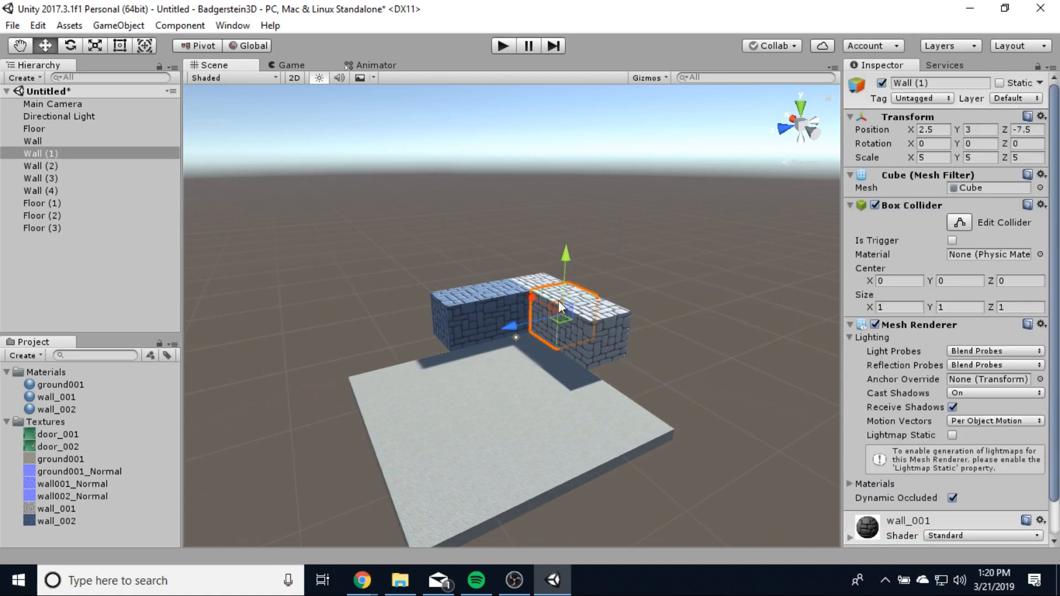
click(538, 289)
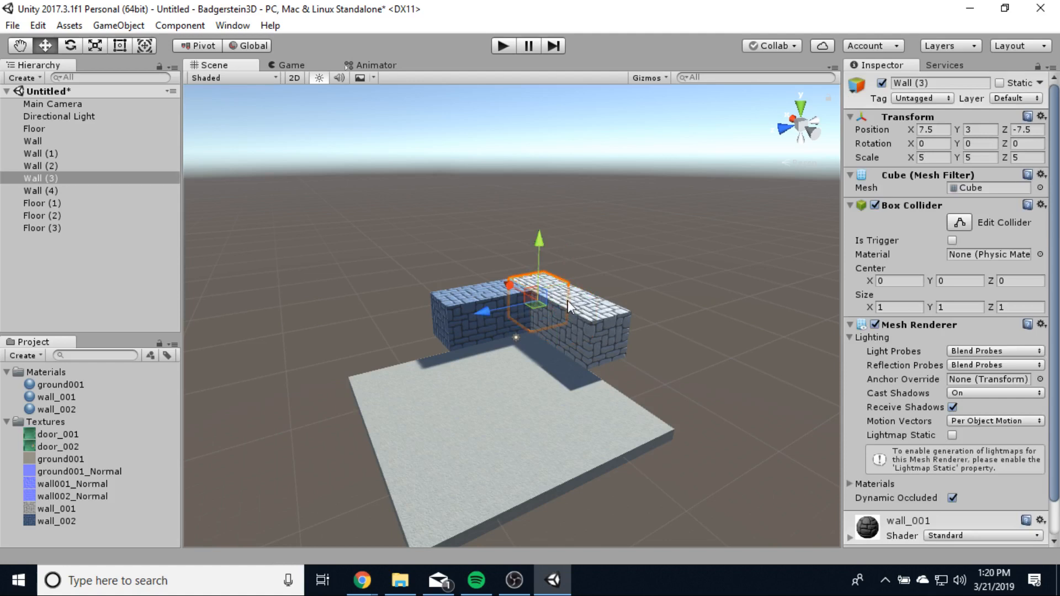
shift+click(594, 319)
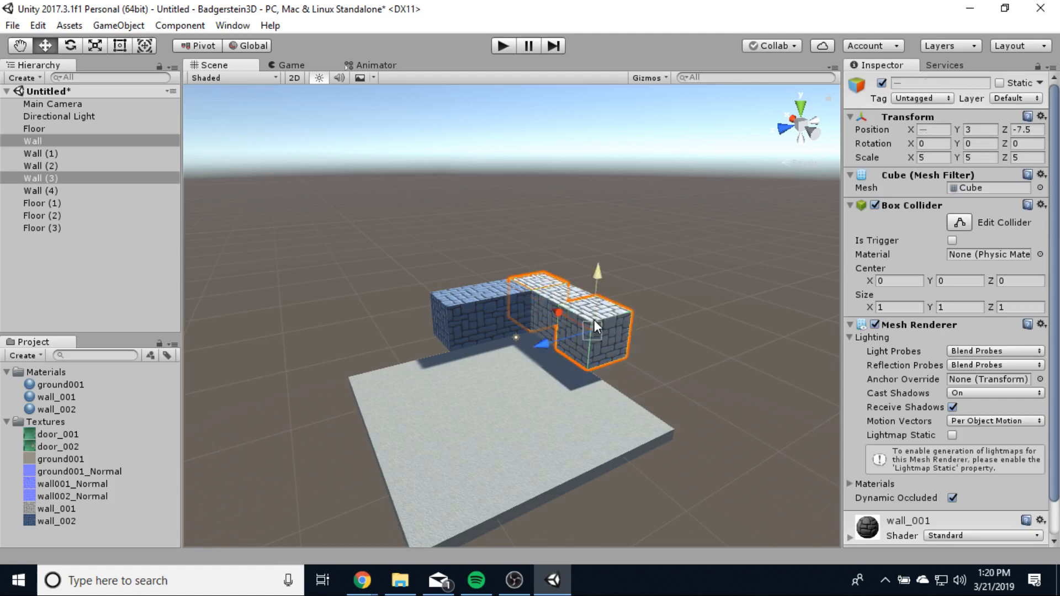
shift+click(549, 314)
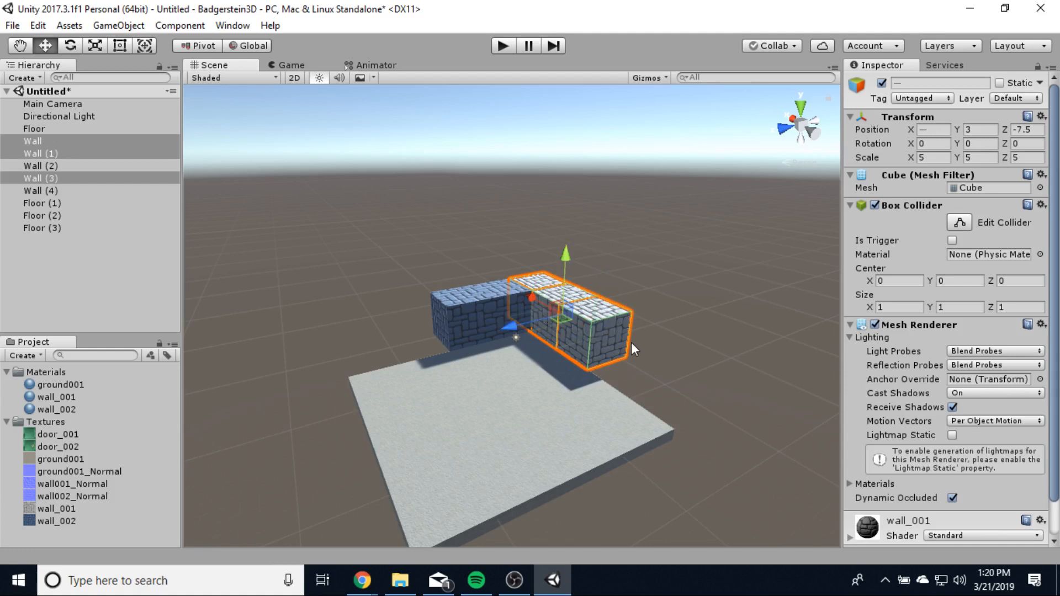
key(ctrl+d)
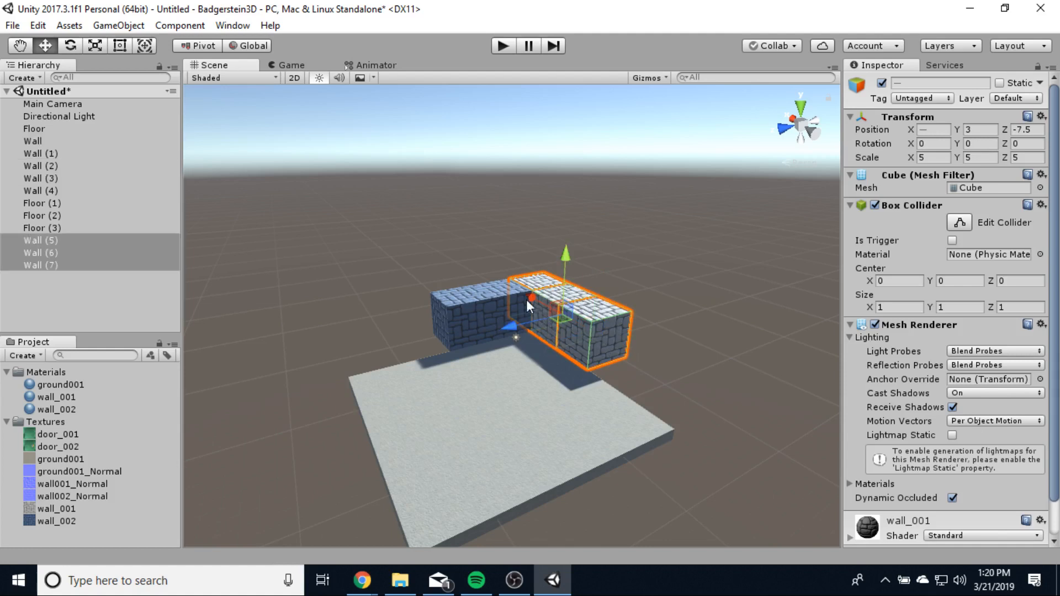
drag(532, 295, 605, 347)
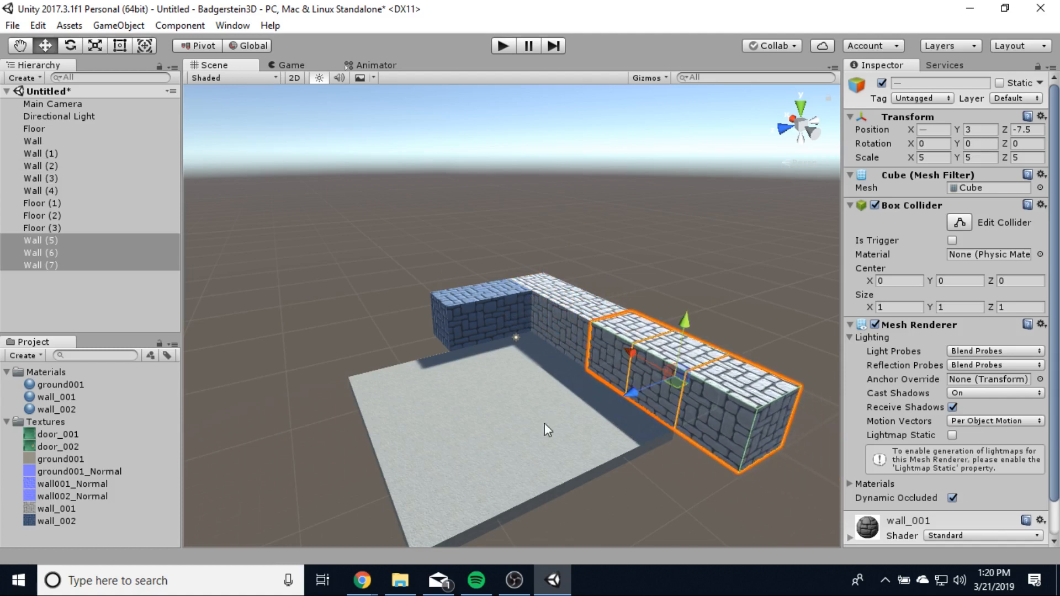
scroll(605, 363, up, 5)
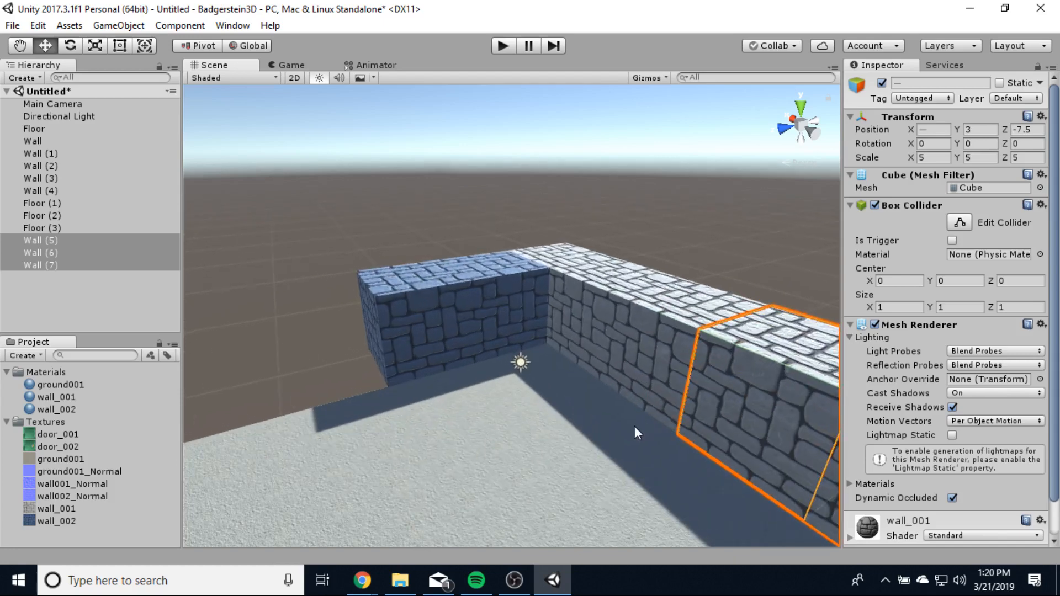
scroll(633, 424, down, 8)
click(677, 468)
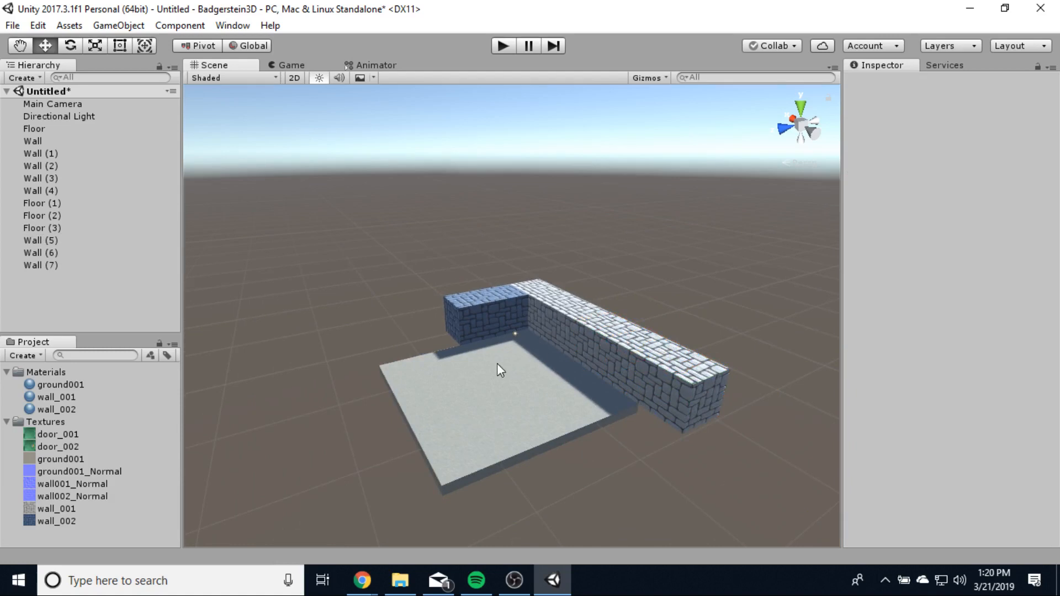
scroll(533, 374, up, 4)
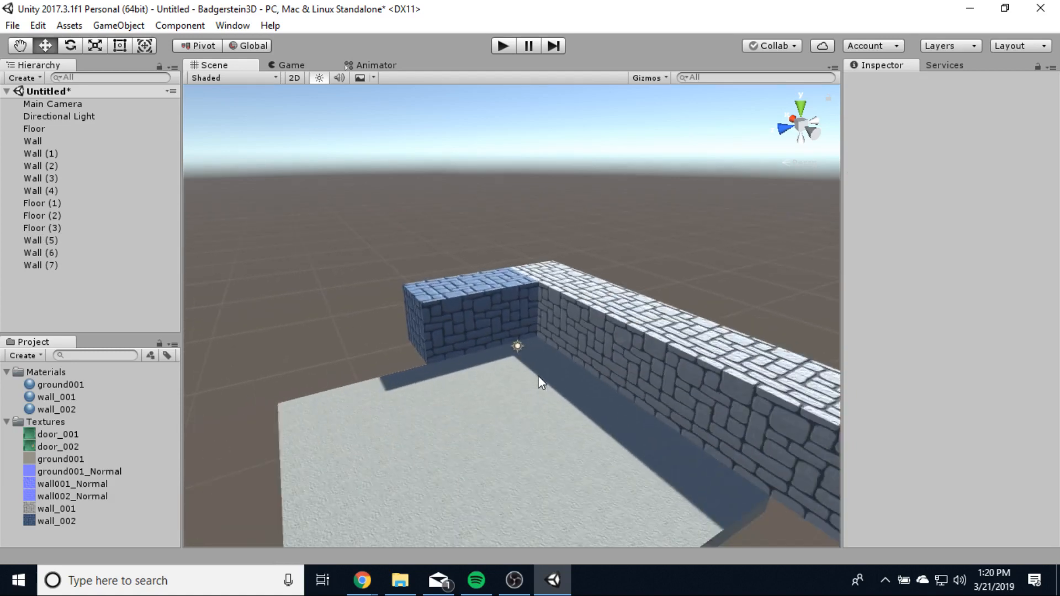
scroll(539, 377, down, 3)
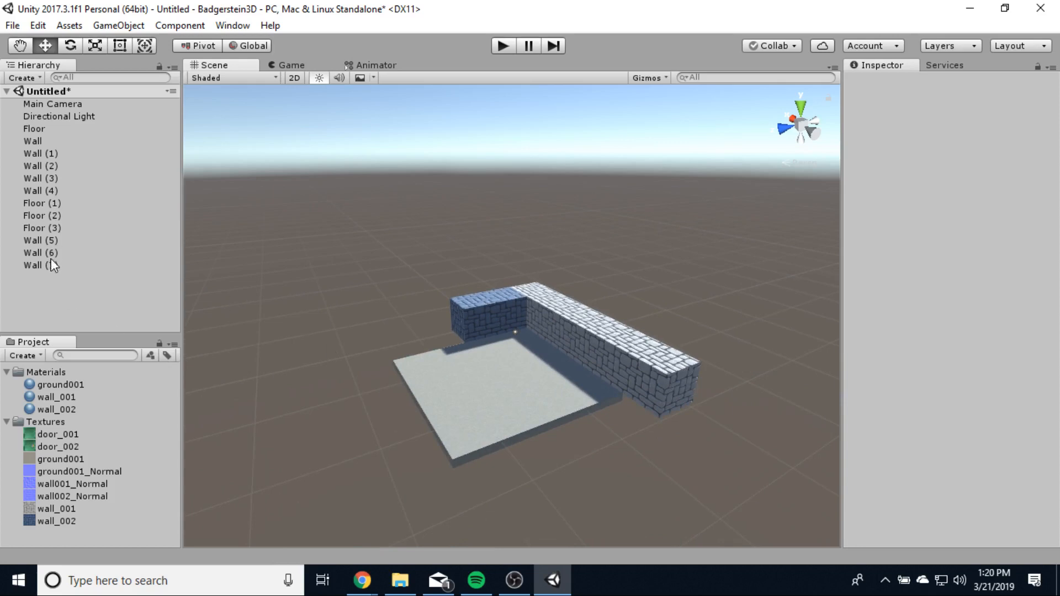
- Duplicate Floor through Floor (3) and raise the four copies to Y 6 as a ceiling
click(507, 394)
click(447, 360)
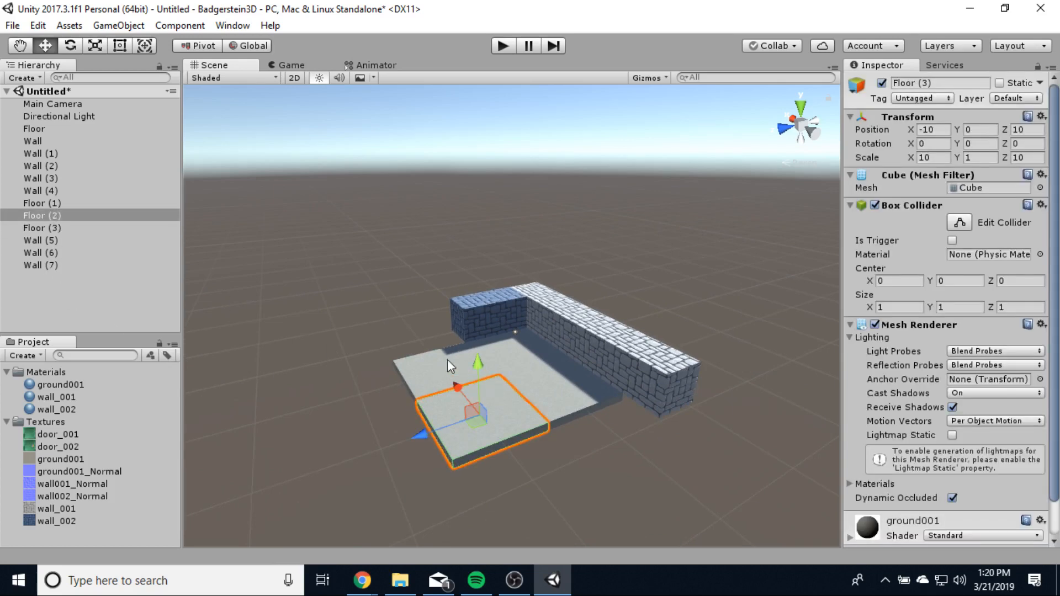
shift+click(505, 352)
shift+click(559, 395)
shift+click(460, 422)
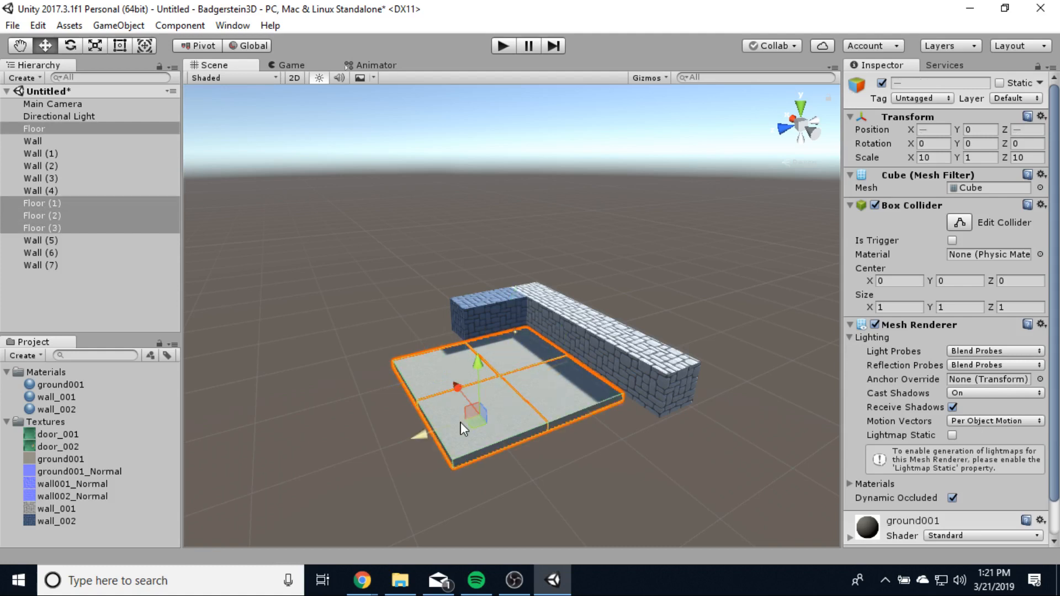
key(ctrl+d)
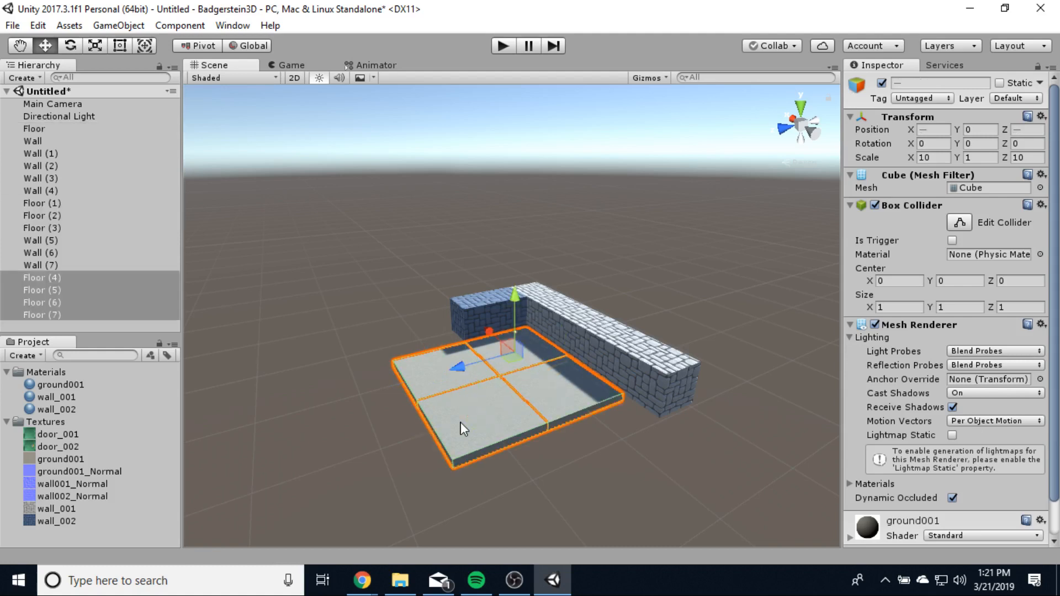
mouse_move(514, 296)
mouse_down()
mouse_move(516, 254)
mouse_move(518, 287)
mouse_up()
scroll(532, 470, up, 5)
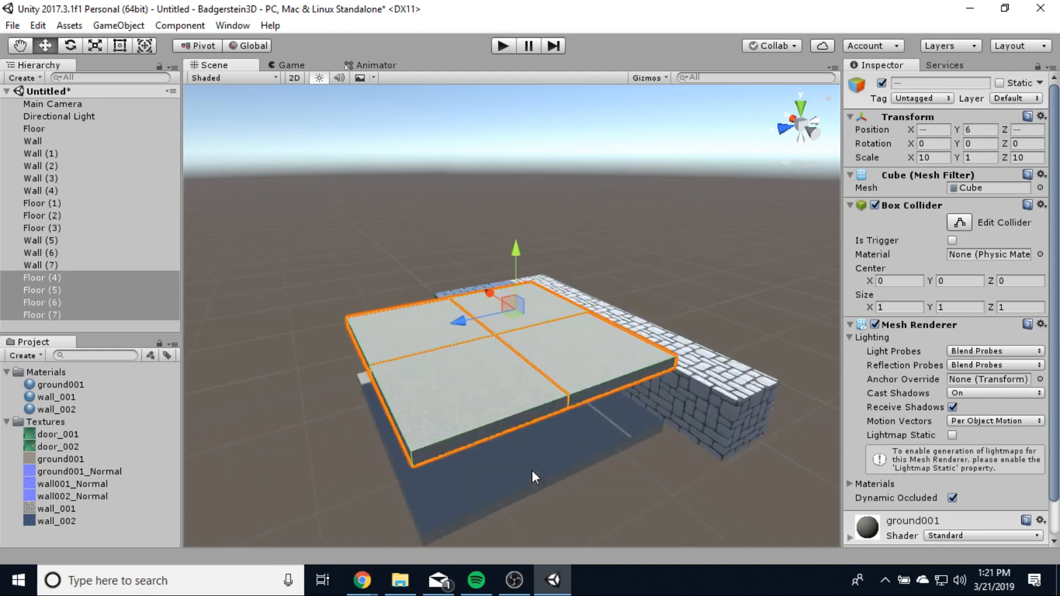
middle_drag(553, 538, 472, 215)
alt+drag(472, 215, 574, 298)
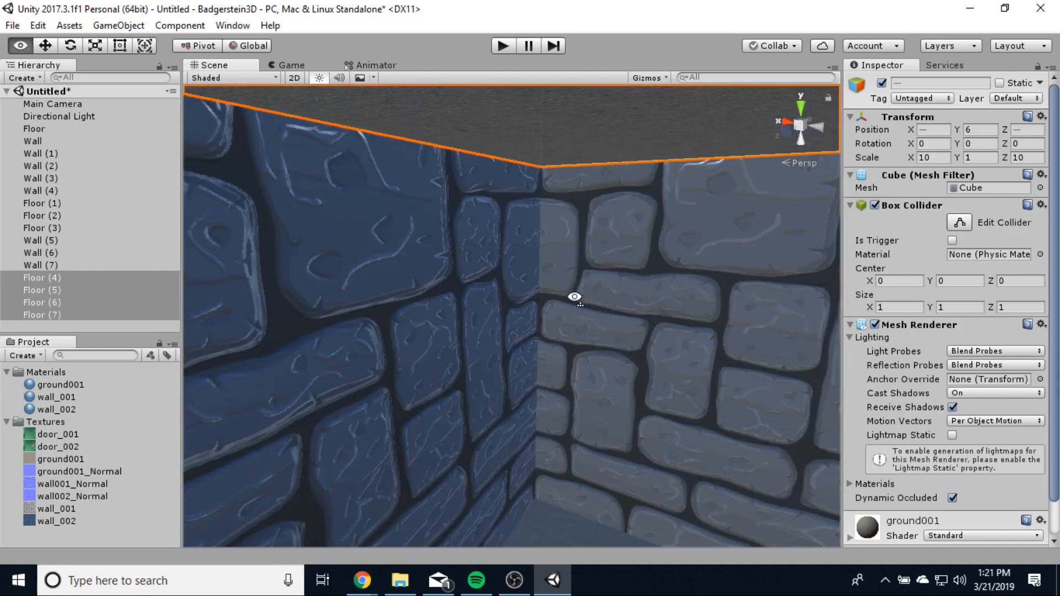
- Look around inside the enclosed room, then bring up the Create menu's Light options
right_drag(574, 297, 615, 304)
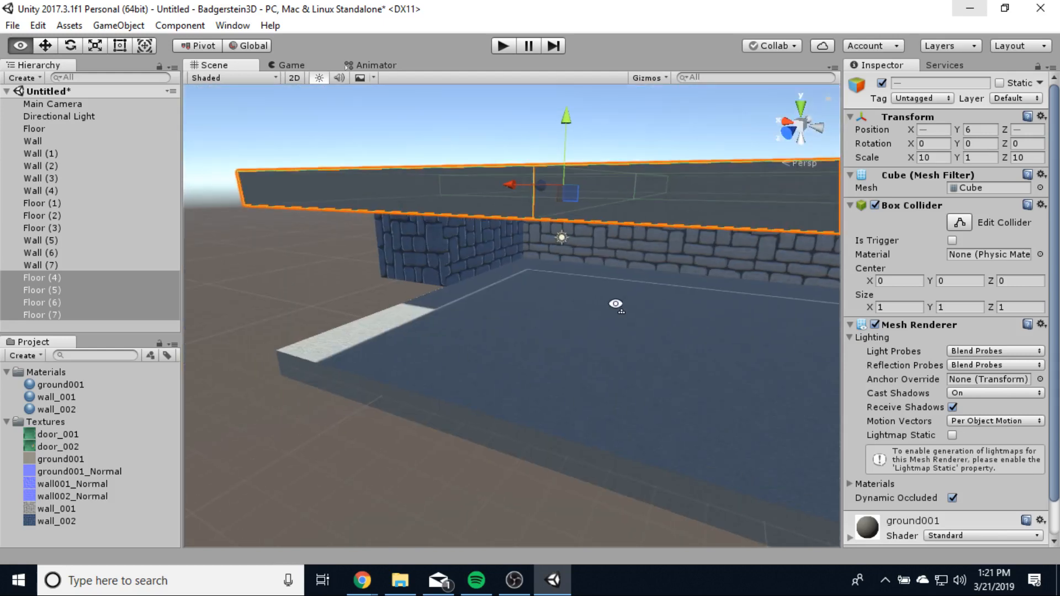
right_drag(616, 303, 486, 310)
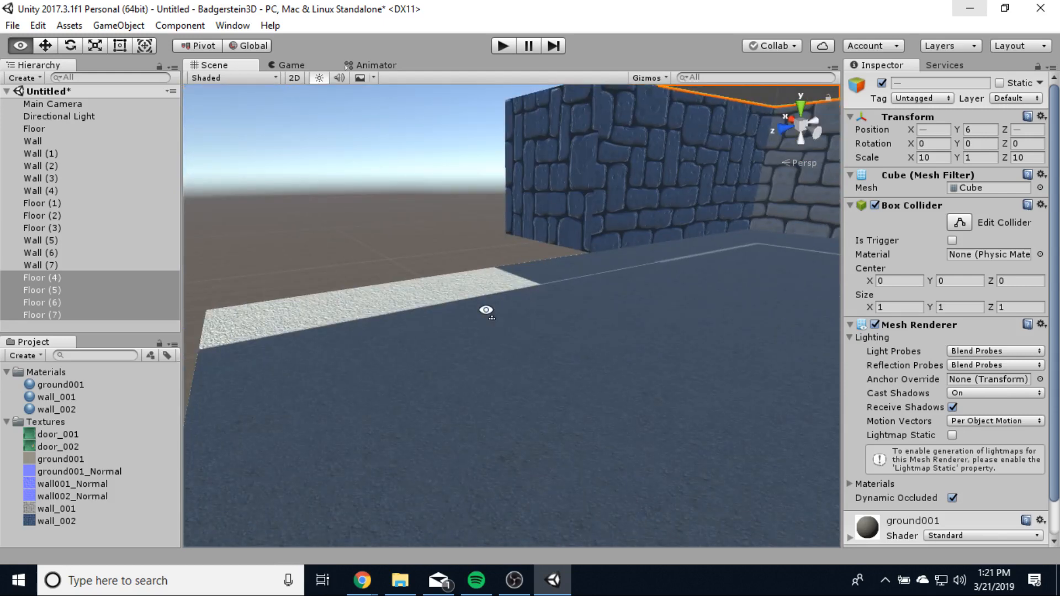
right_drag(486, 311, 585, 309)
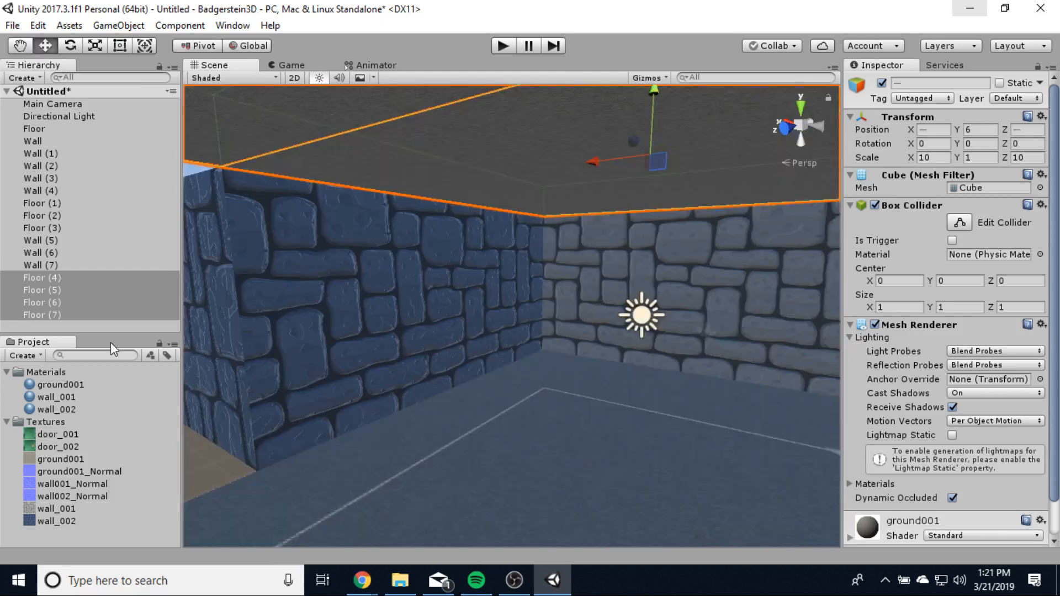
click(111, 327)
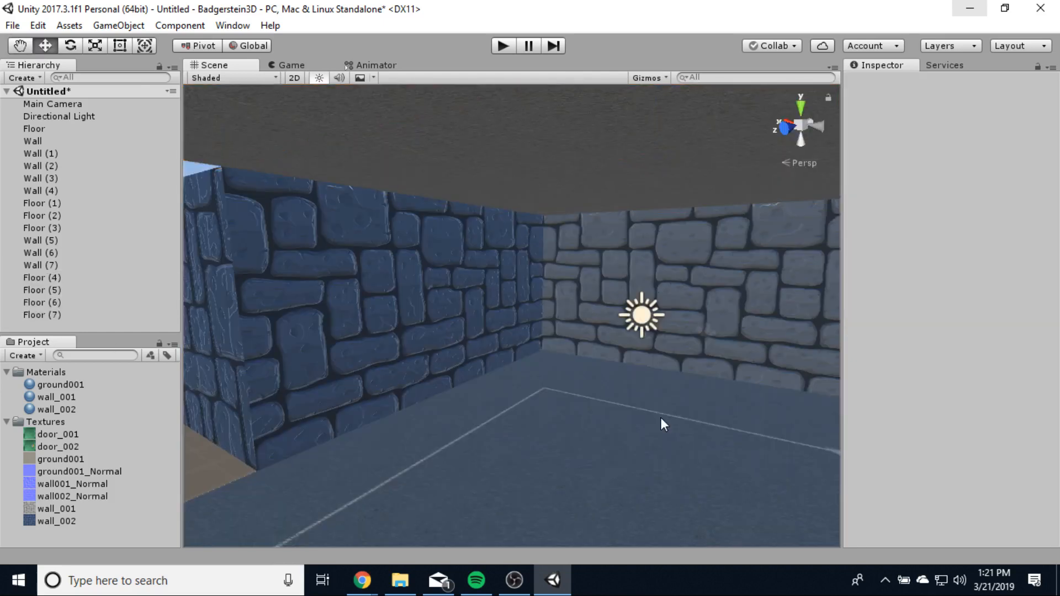
right_drag(662, 419, 505, 473)
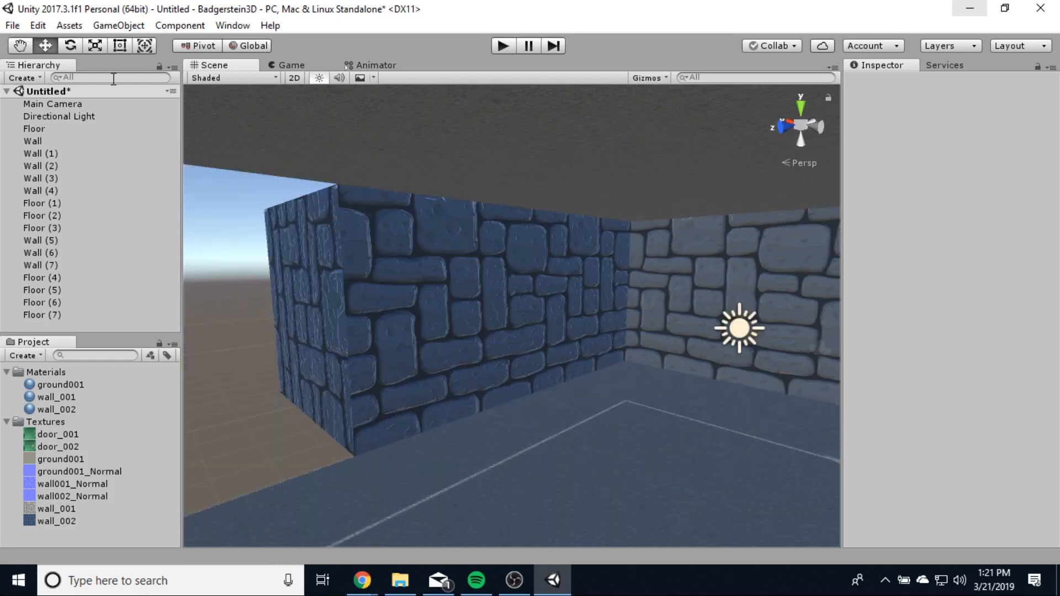
click(22, 78)
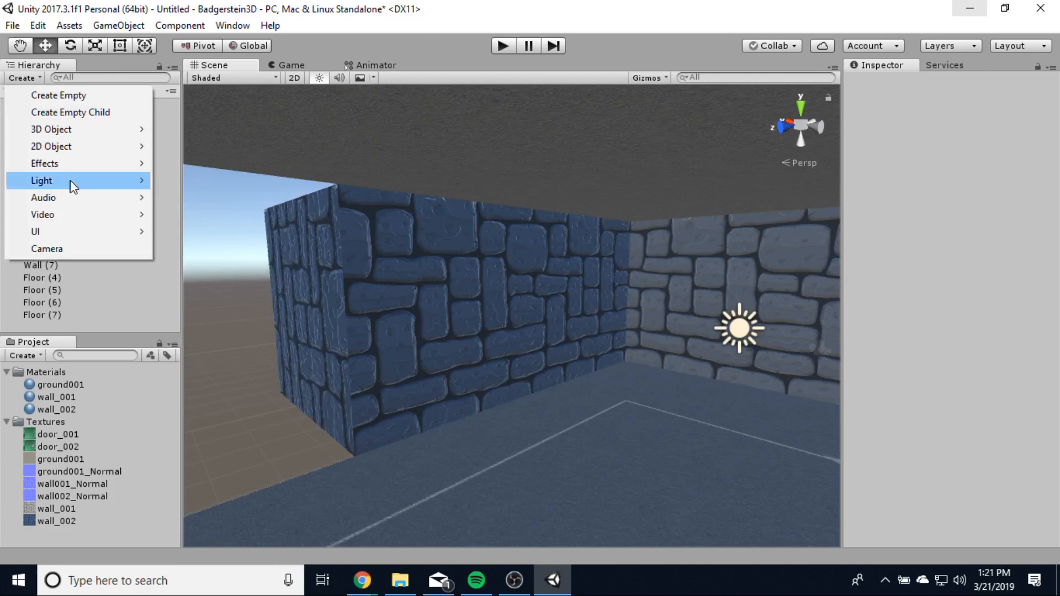
mouse_move(72, 183)
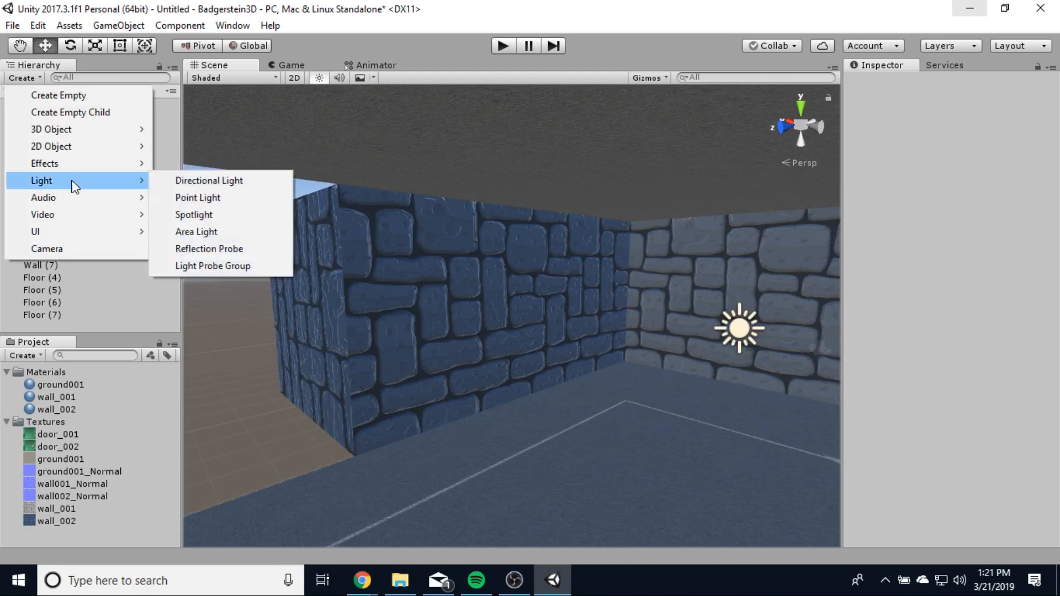
click(216, 182)
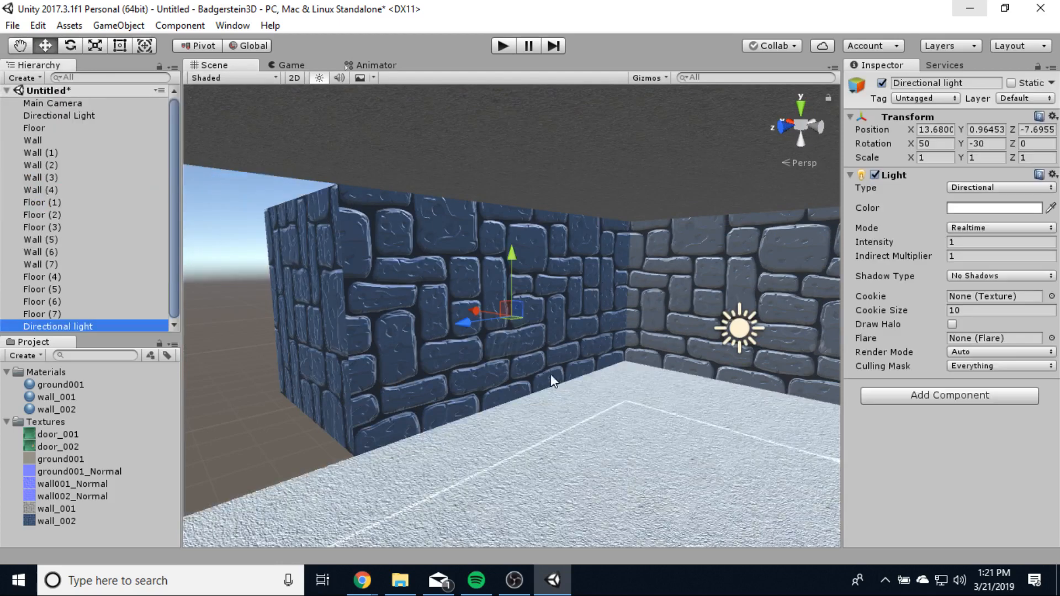
right_drag(551, 375, 497, 416)
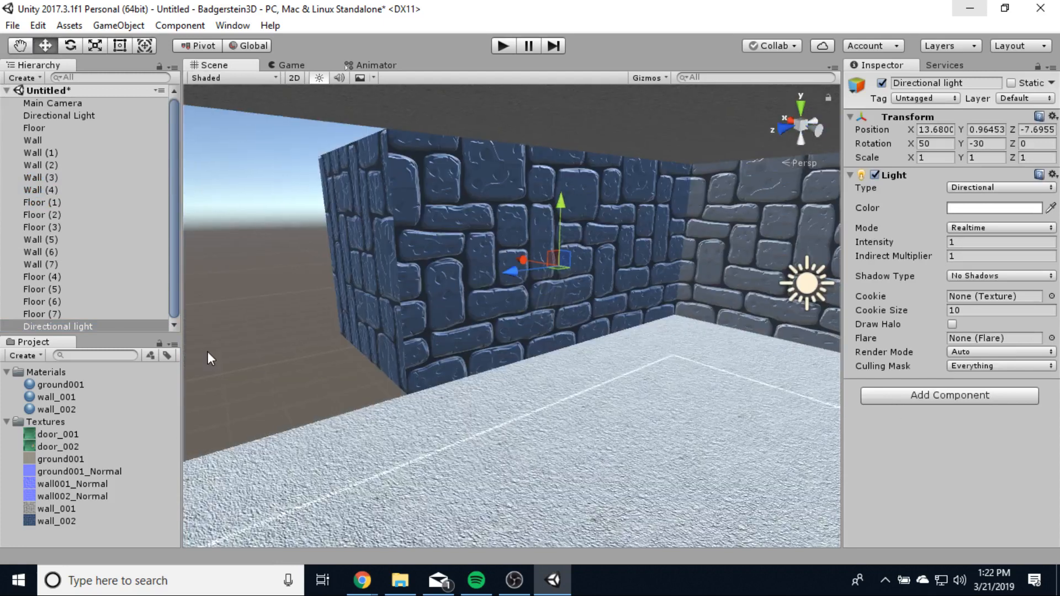
click(110, 327)
click(953, 130)
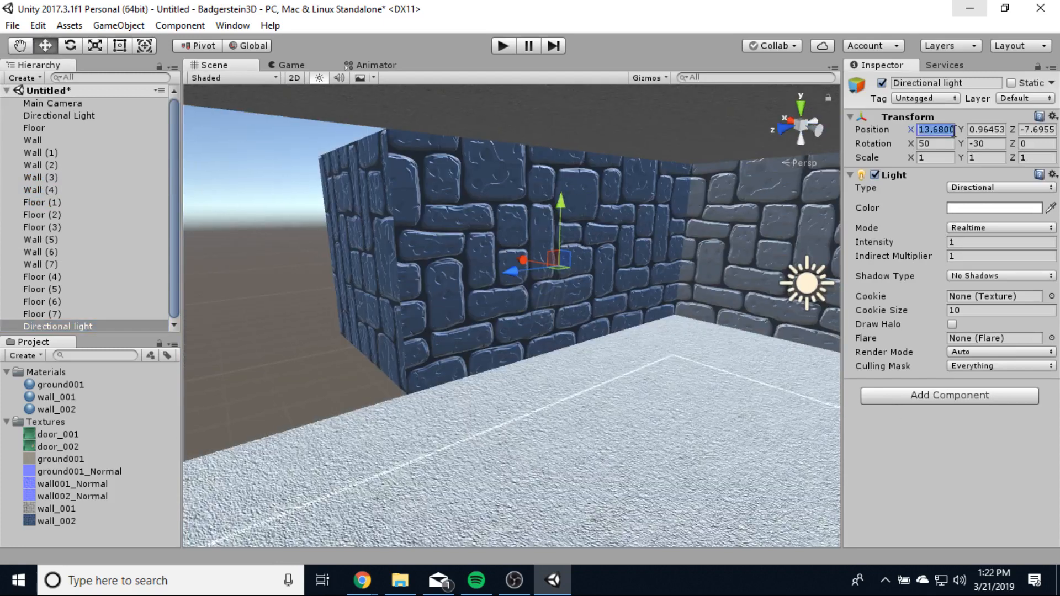
text(0)
key(Tab)
text(0)
key(Tab)
text(0)
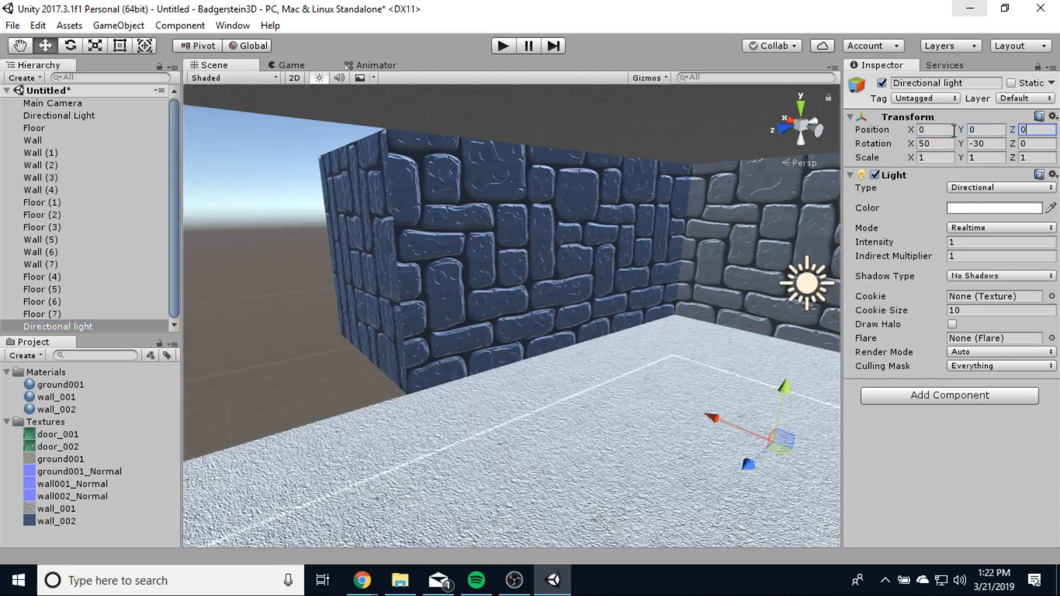
drag(784, 388, 571, 209)
drag(673, 169, 676, 147)
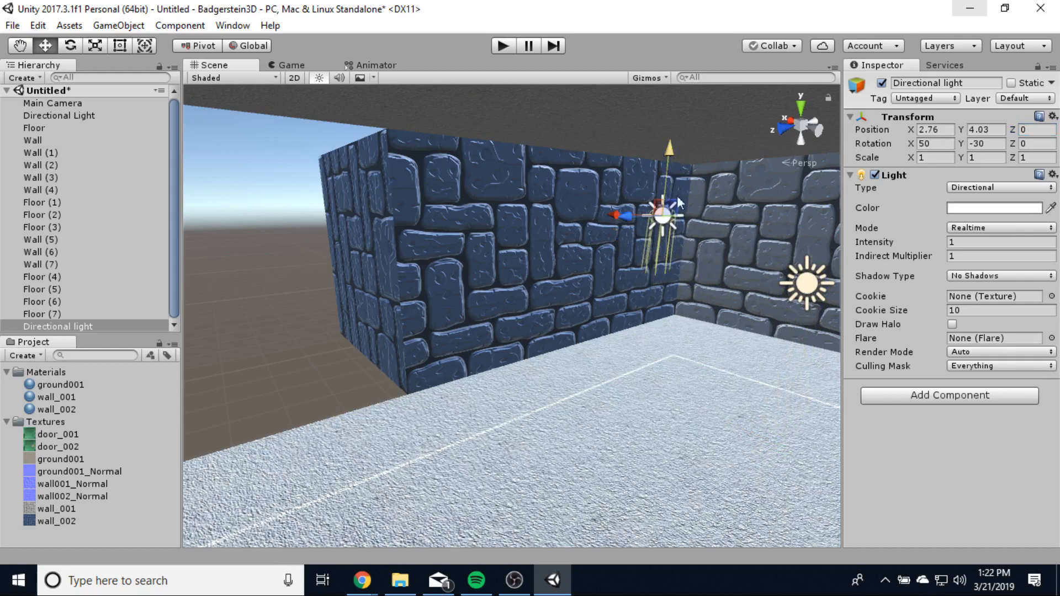
right_click(79, 323)
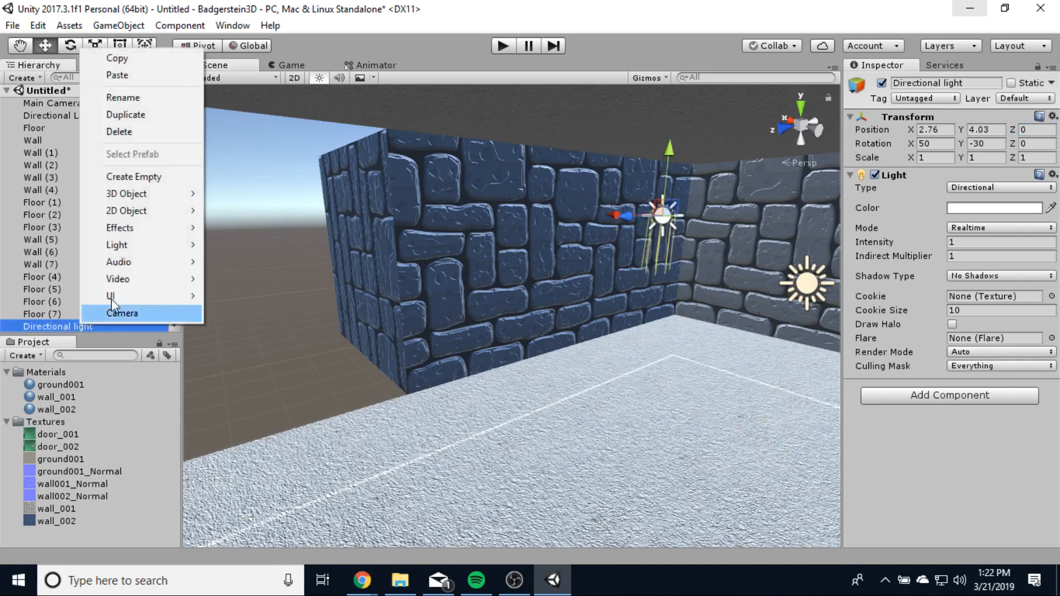
click(125, 132)
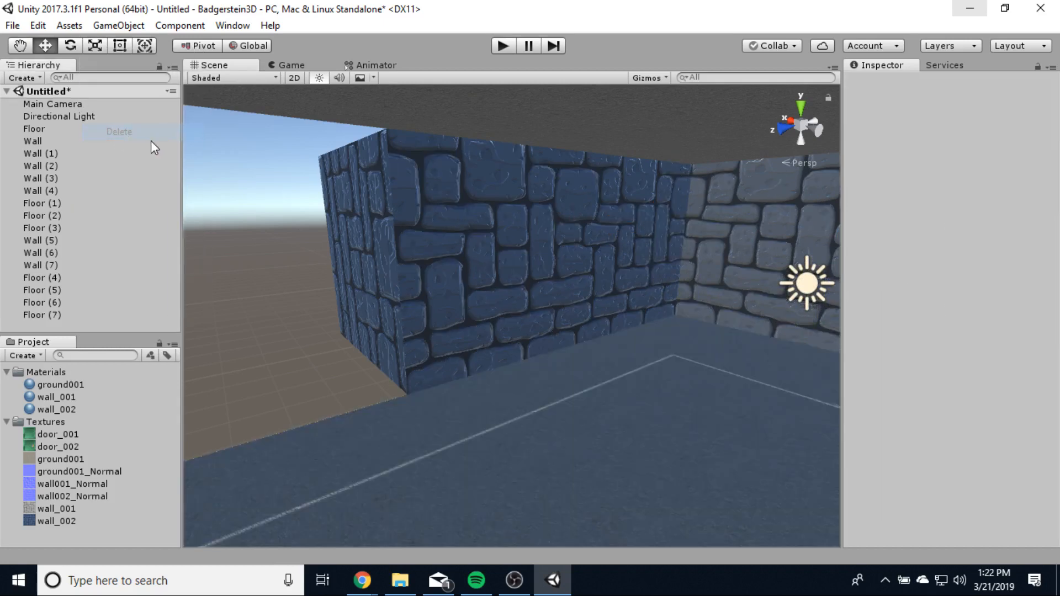
- Add an Area Light and position it against the stone wall
click(28, 77)
mouse_move(62, 182)
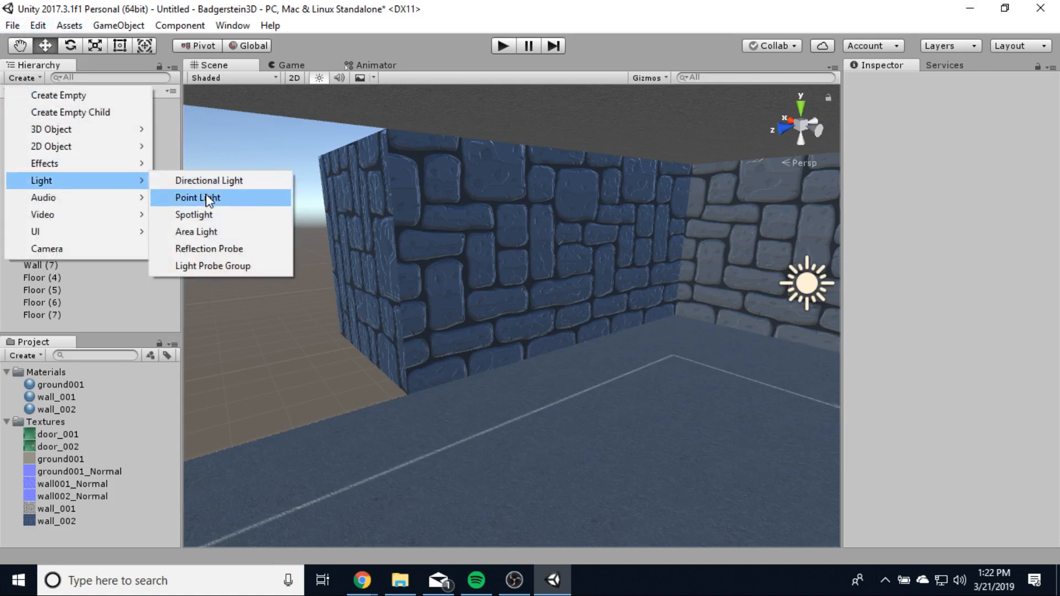
click(197, 234)
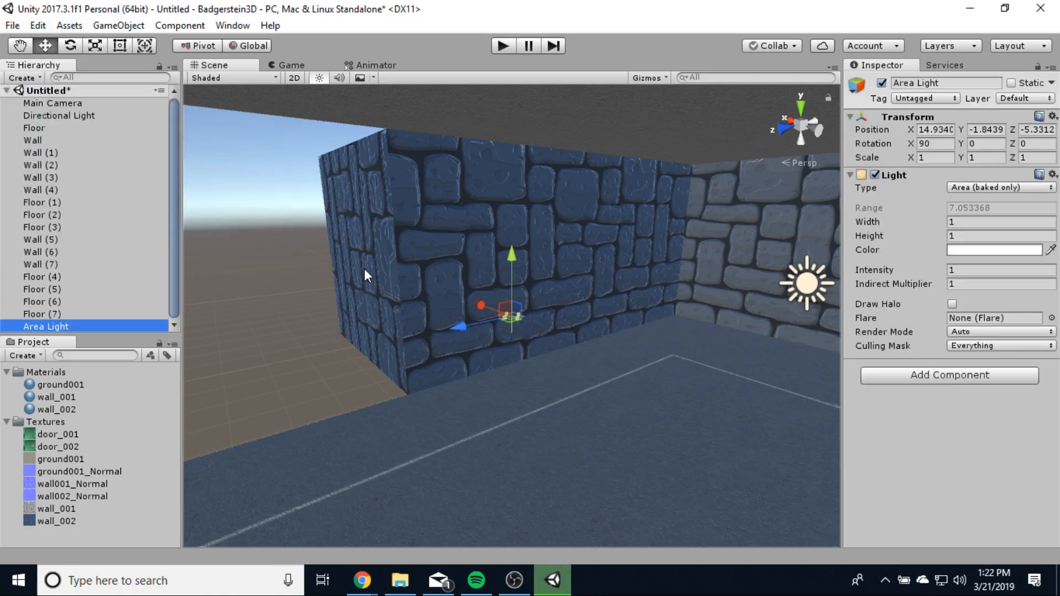
drag(486, 300, 625, 344)
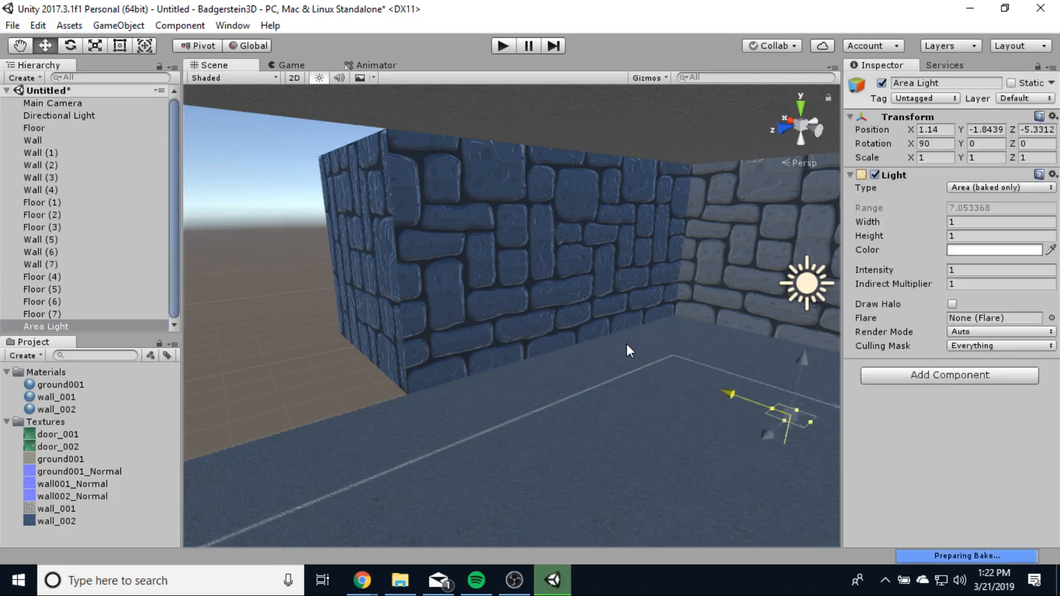
drag(687, 317, 495, 254)
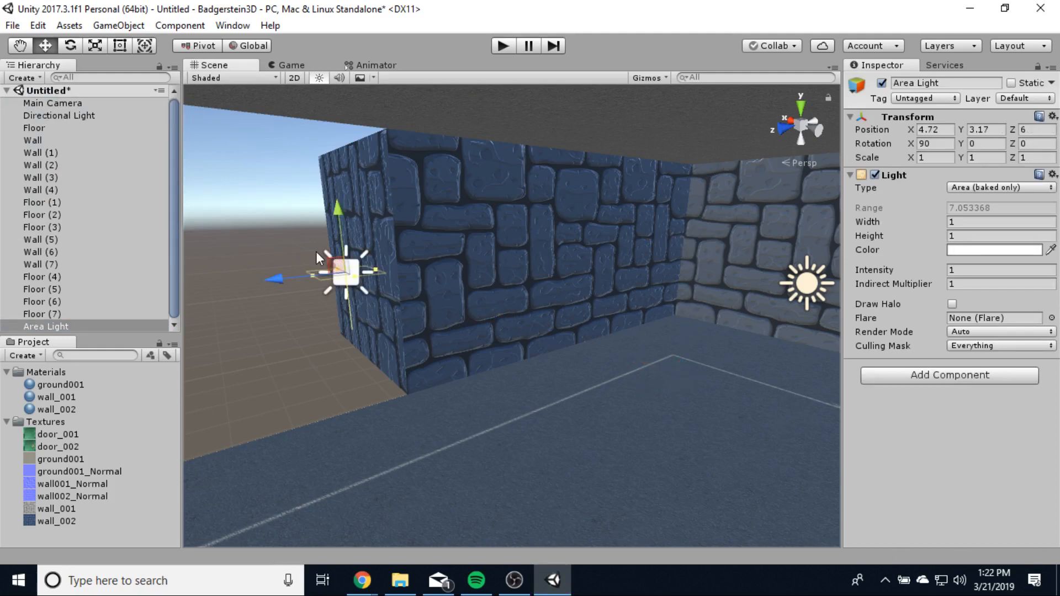
drag(335, 272, 334, 272)
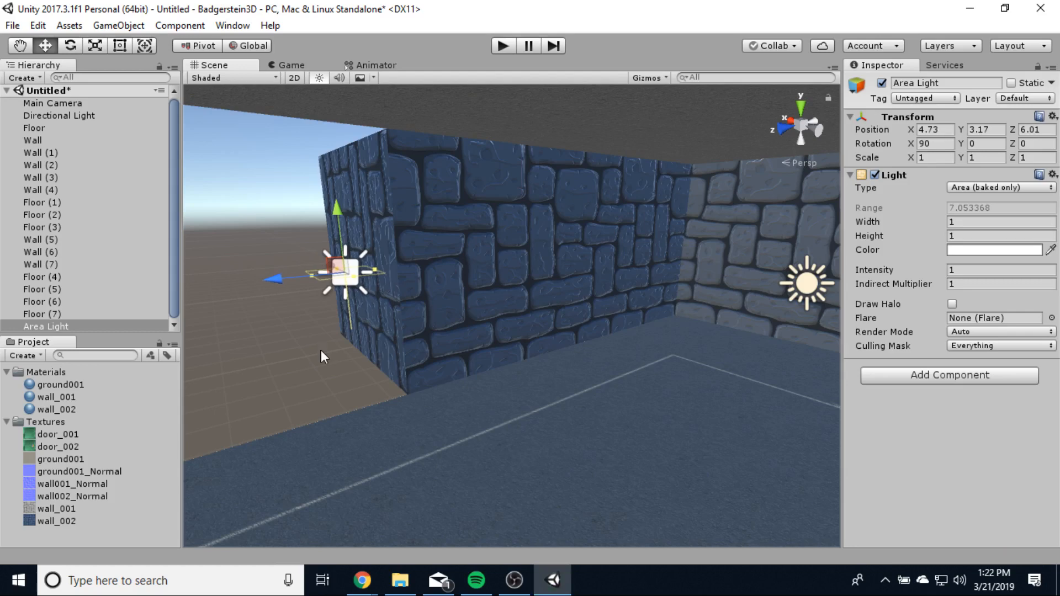
alt+drag(320, 350, 492, 329)
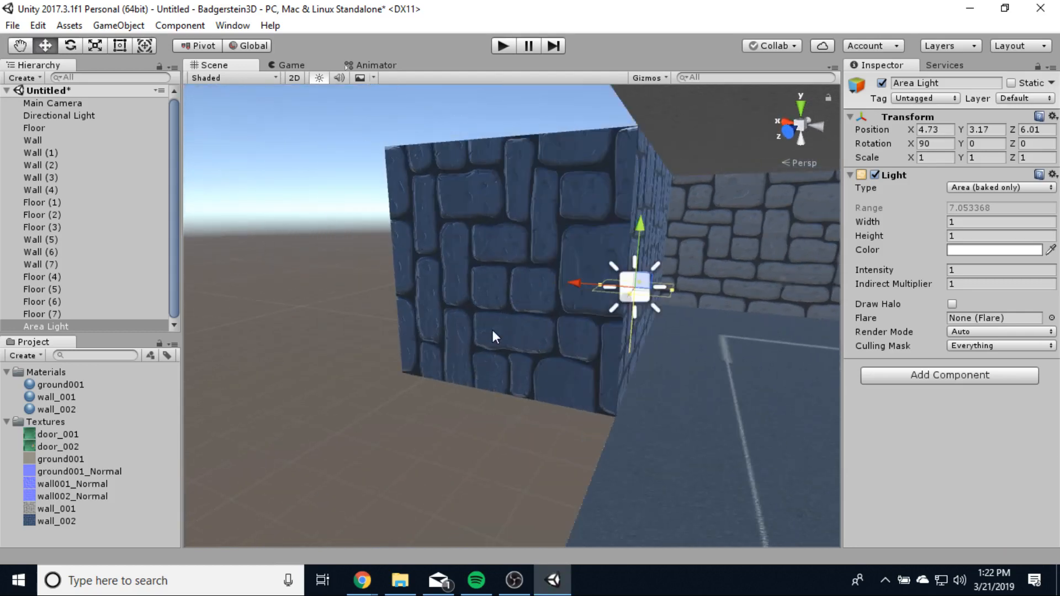
drag(571, 286, 704, 291)
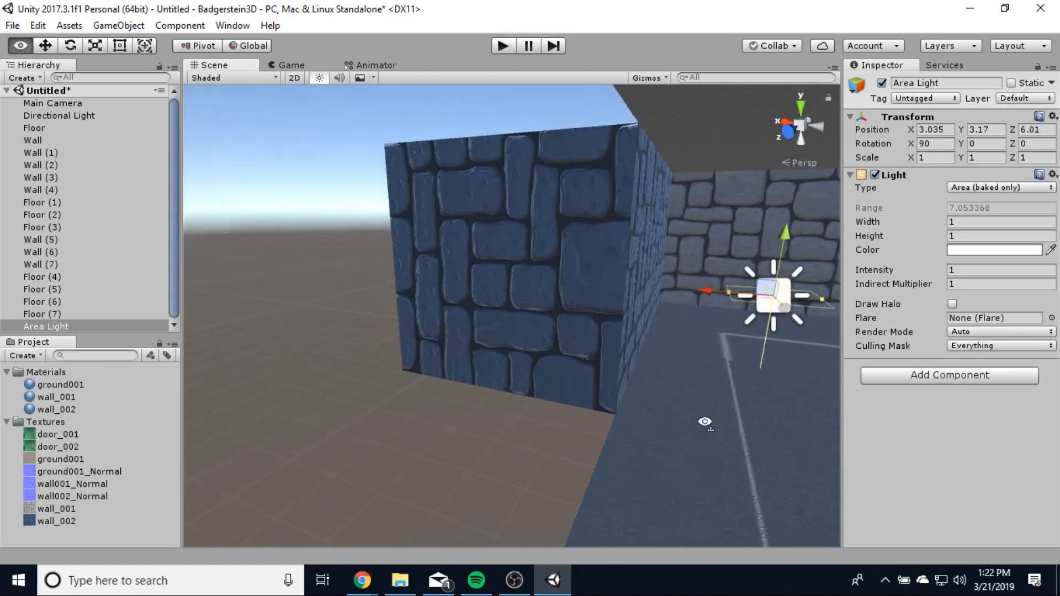
alt+drag(705, 422, 757, 293)
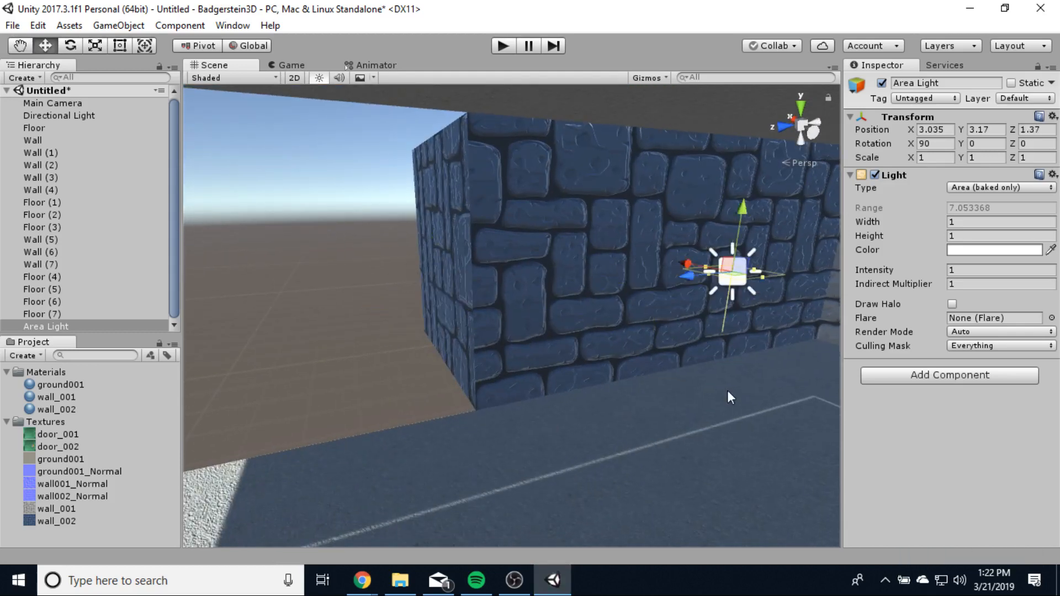
- Delete the area light and bring up the Create menu again
right_click(77, 324)
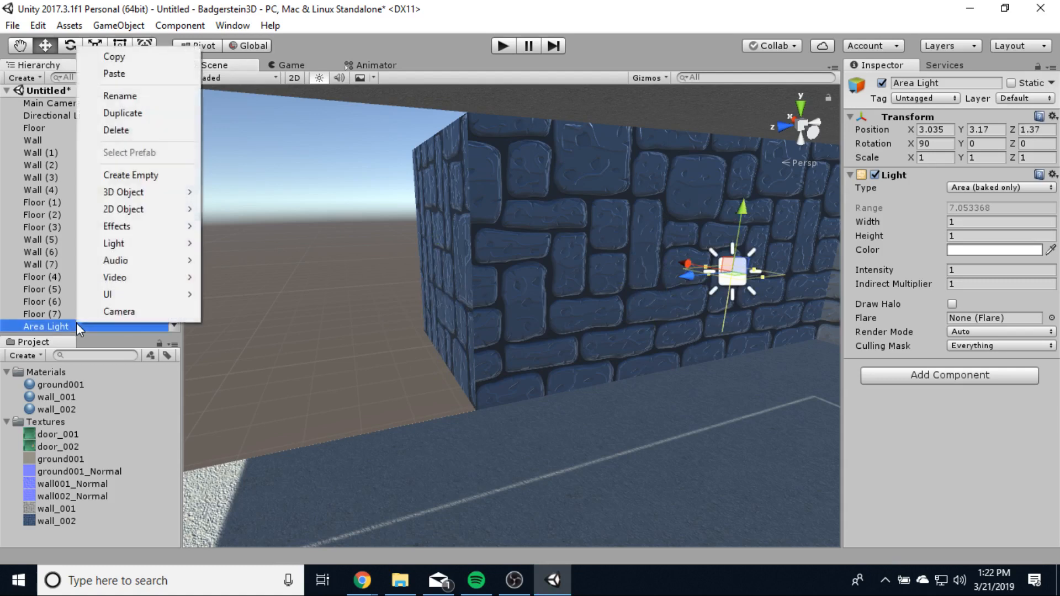
click(138, 130)
click(28, 77)
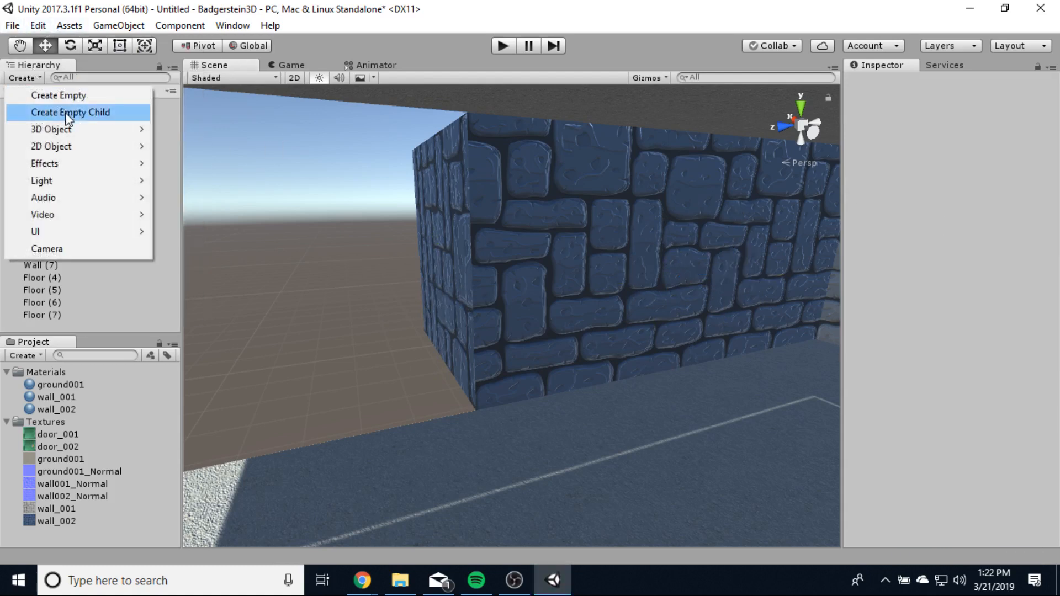
- Add a Point Light and move it into the room along X
mouse_move(71, 181)
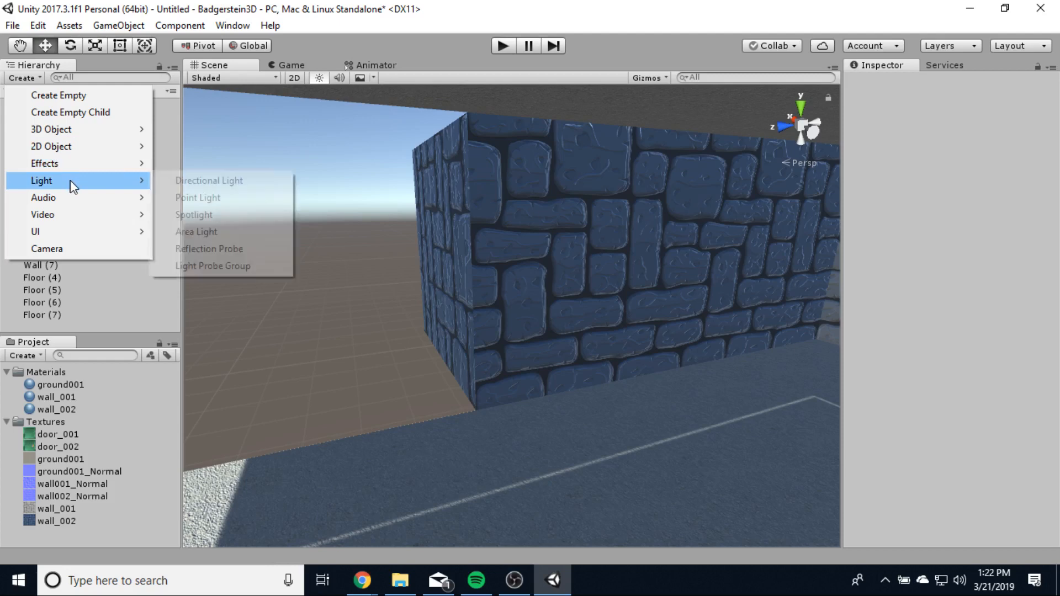
click(185, 199)
mouse_move(244, 334)
alt+mouse_down()
mouse_move(444, 338)
mouse_move(238, 344)
alt+mouse_up()
drag(533, 248, 528, 175)
drag(505, 233, 707, 310)
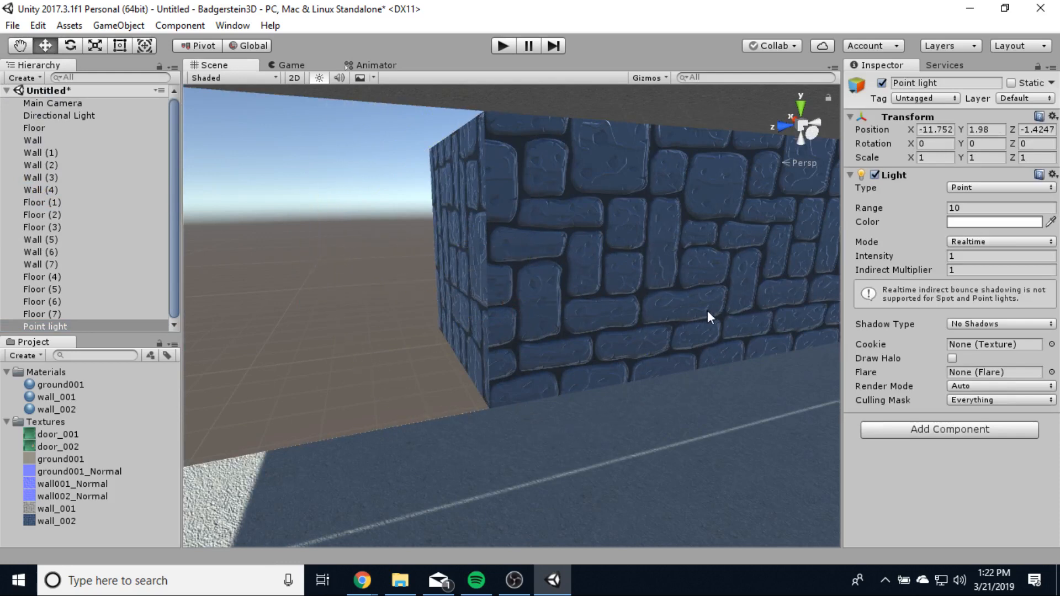
drag(601, 254, 619, 264)
- Lift the light near the ceiling at X 1.57, Y 4.04, Z 1.36 and increase its range
right_drag(634, 399, 799, 423)
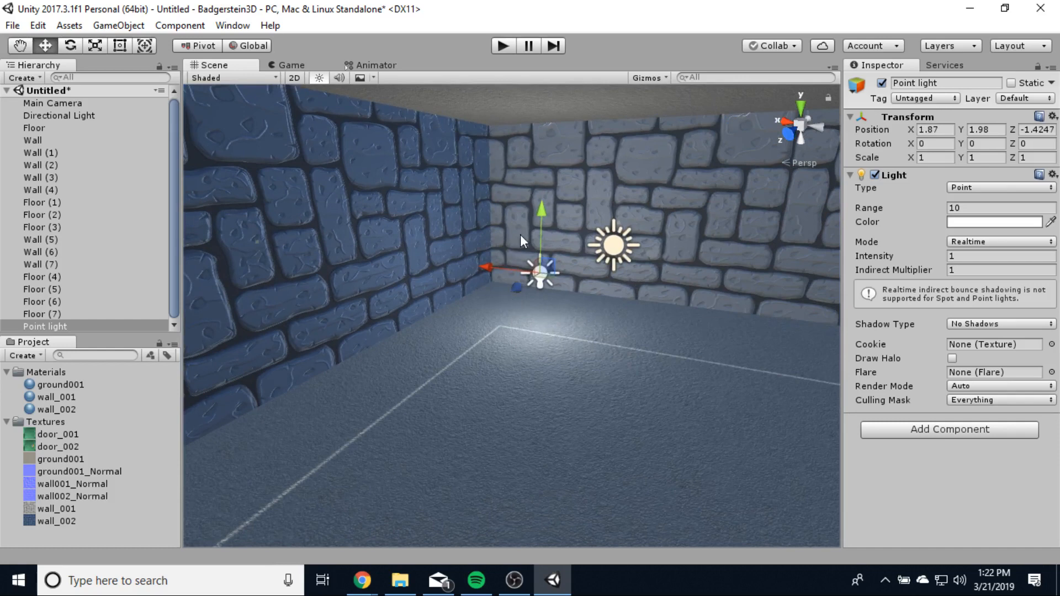
drag(539, 216, 539, 134)
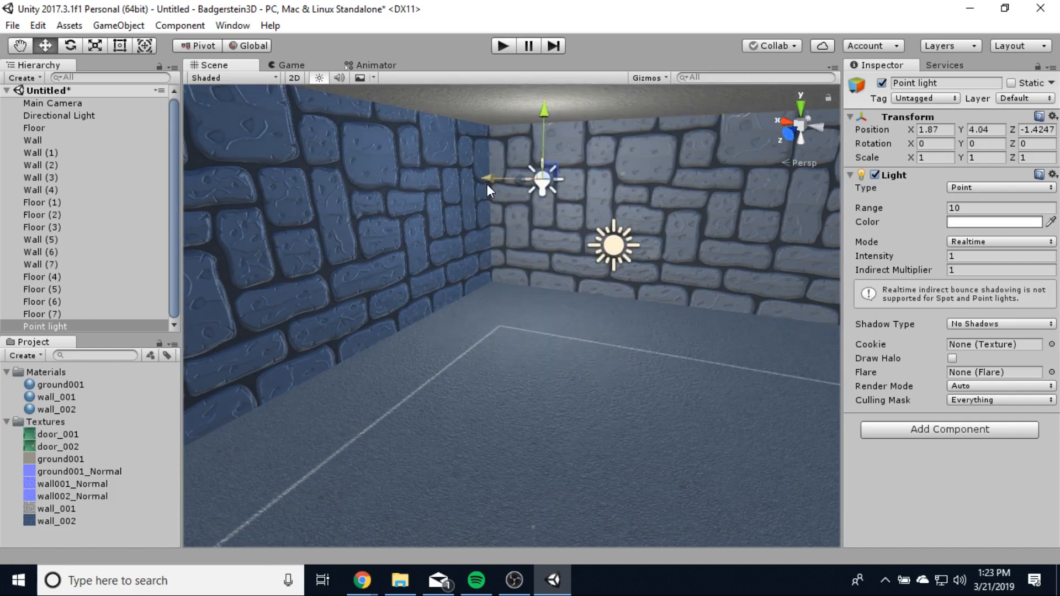
mouse_move(487, 184)
mouse_down()
mouse_move(501, 184)
mouse_move(479, 191)
mouse_up()
right_drag(528, 263, 555, 244)
drag(437, 228, 456, 244)
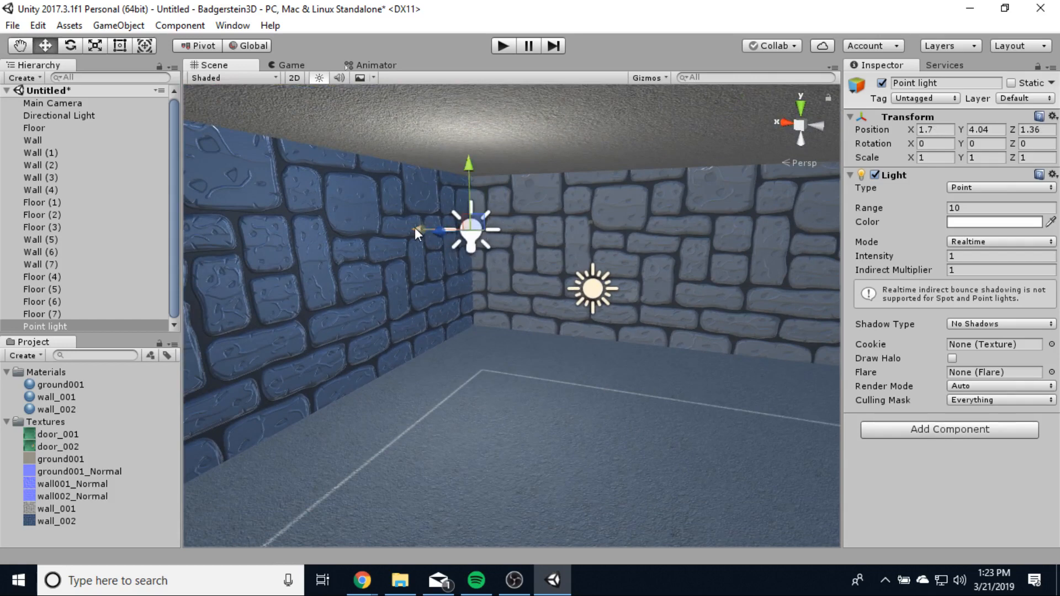
drag(416, 228, 425, 228)
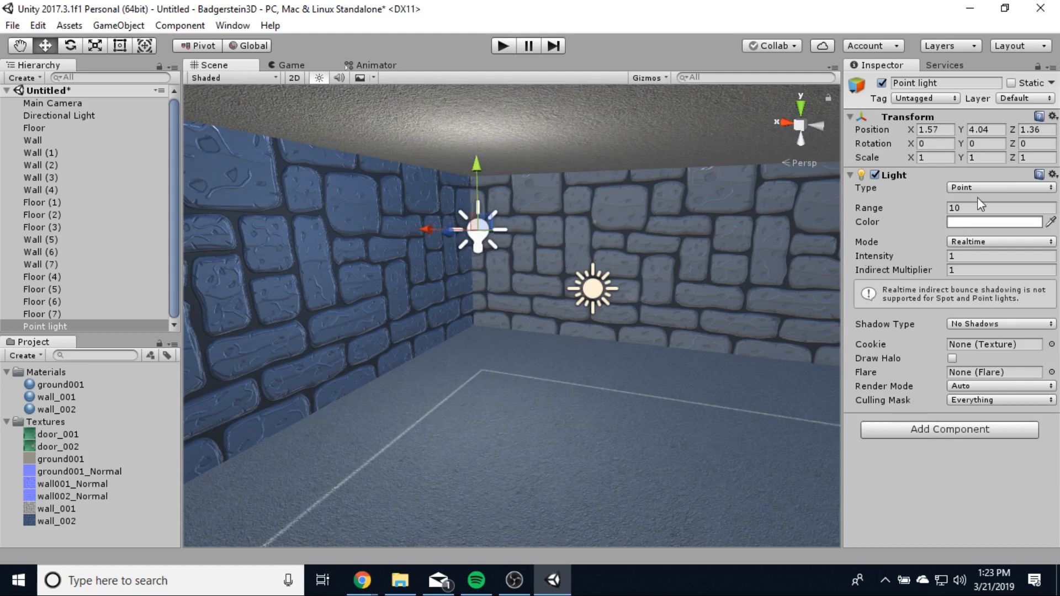
drag(928, 208, 959, 218)
- Tint the point light lavender (BD9BF8) and set its intensity to 1.06
click(959, 222)
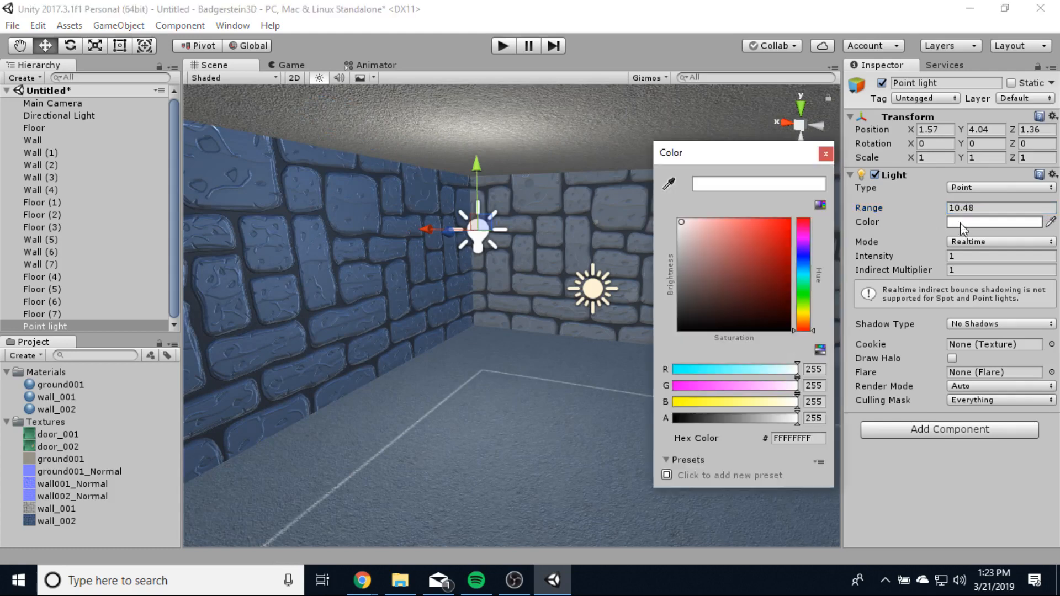
drag(723, 267, 720, 224)
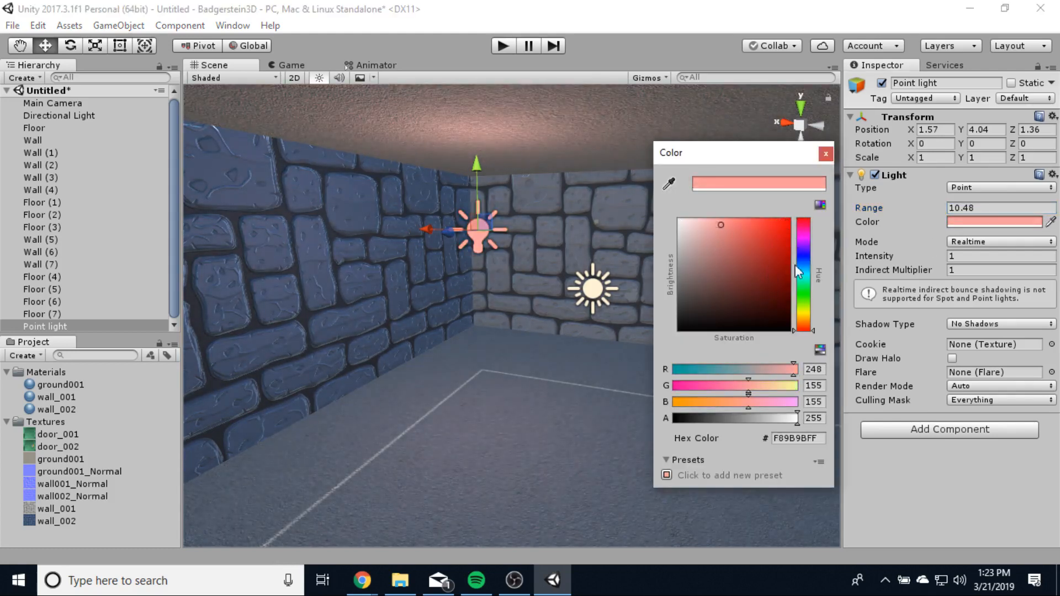
click(807, 248)
mouse_move(807, 247)
mouse_down()
mouse_move(805, 279)
mouse_move(805, 229)
mouse_move(803, 251)
mouse_up()
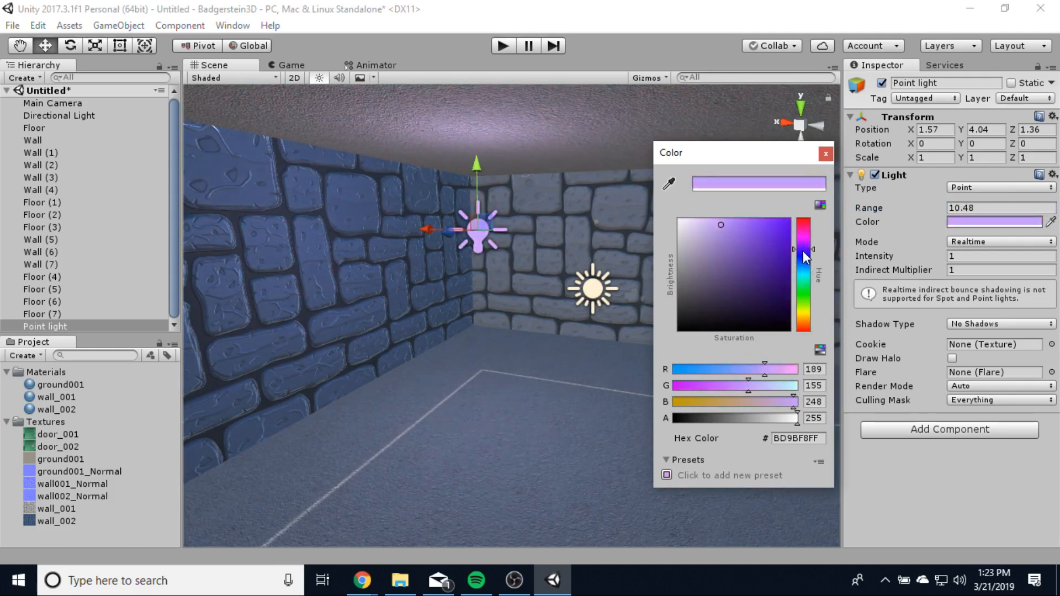
click(827, 153)
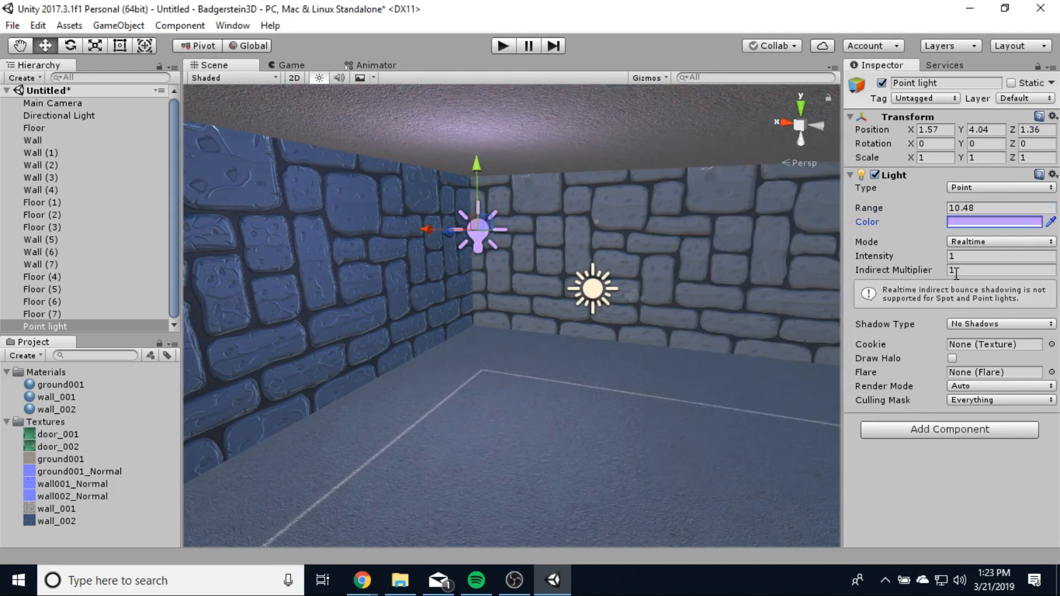
drag(946, 253, 904, 289)
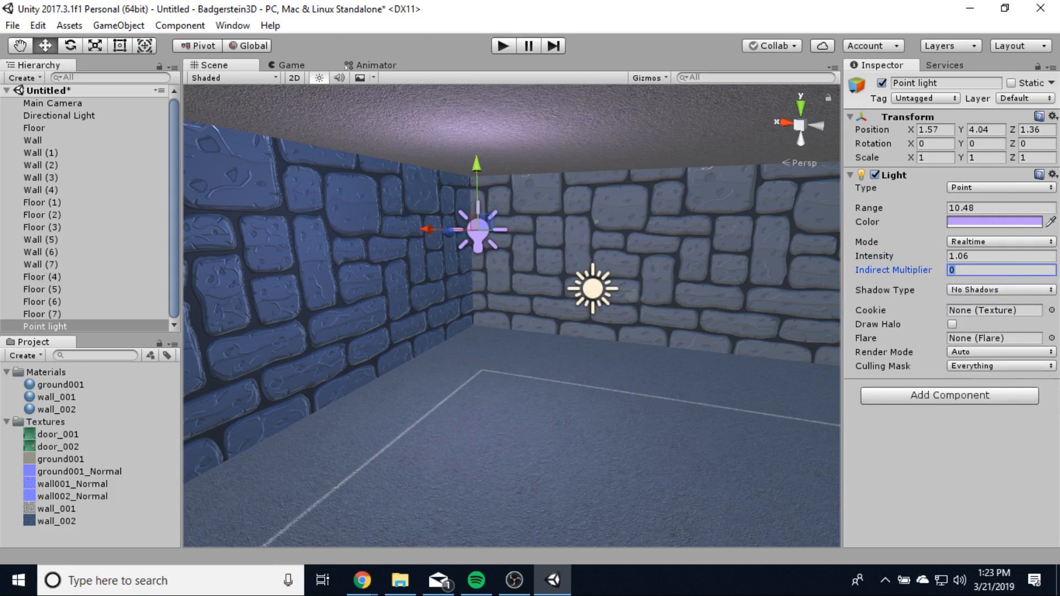
text(1)
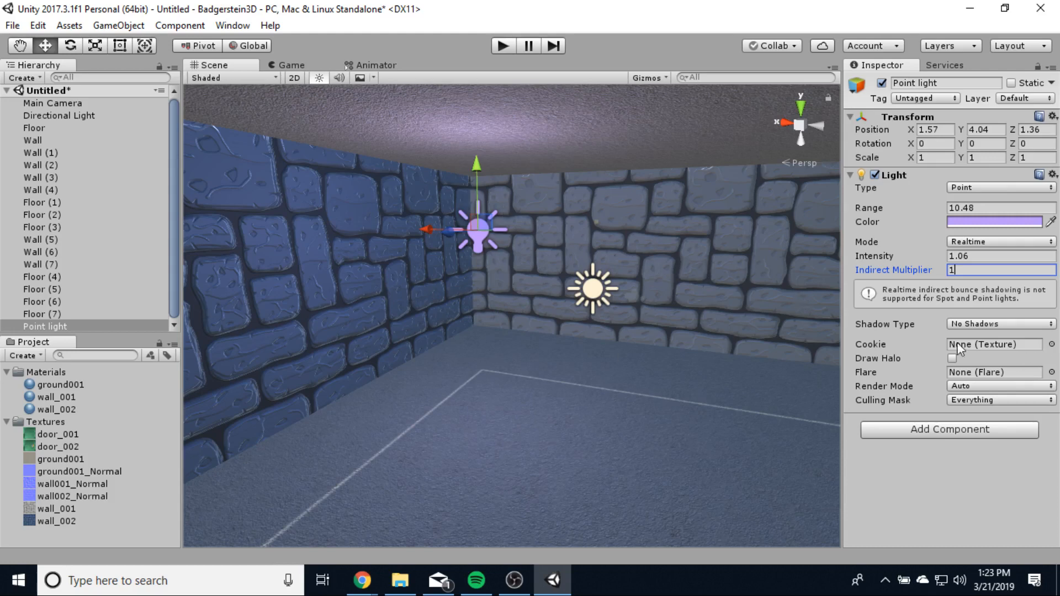
- Set the light's Shadow Type to Soft Shadows, leaving Draw Halo off
click(964, 324)
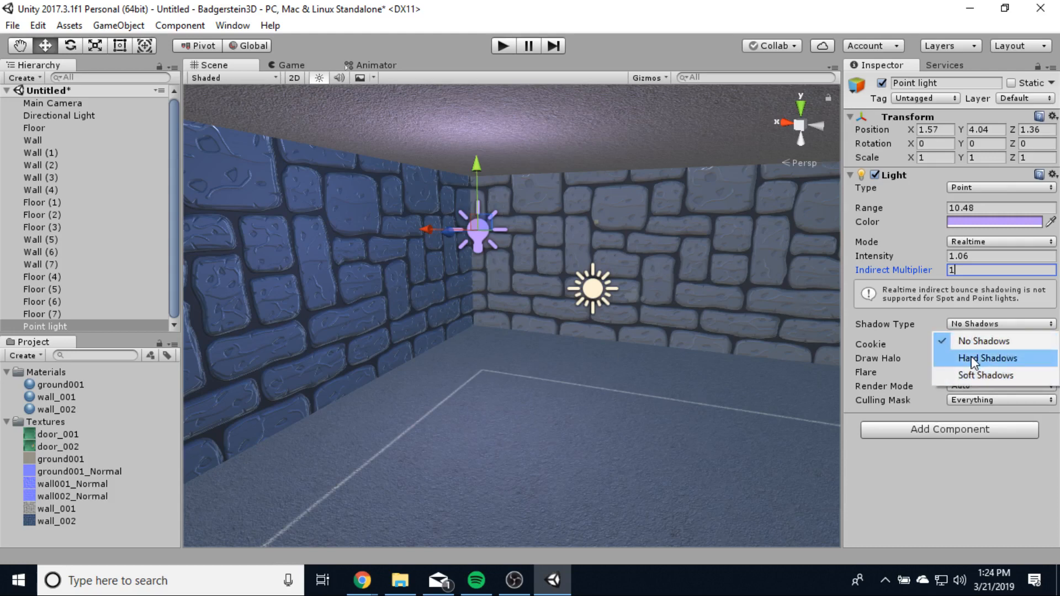
click(974, 363)
click(973, 320)
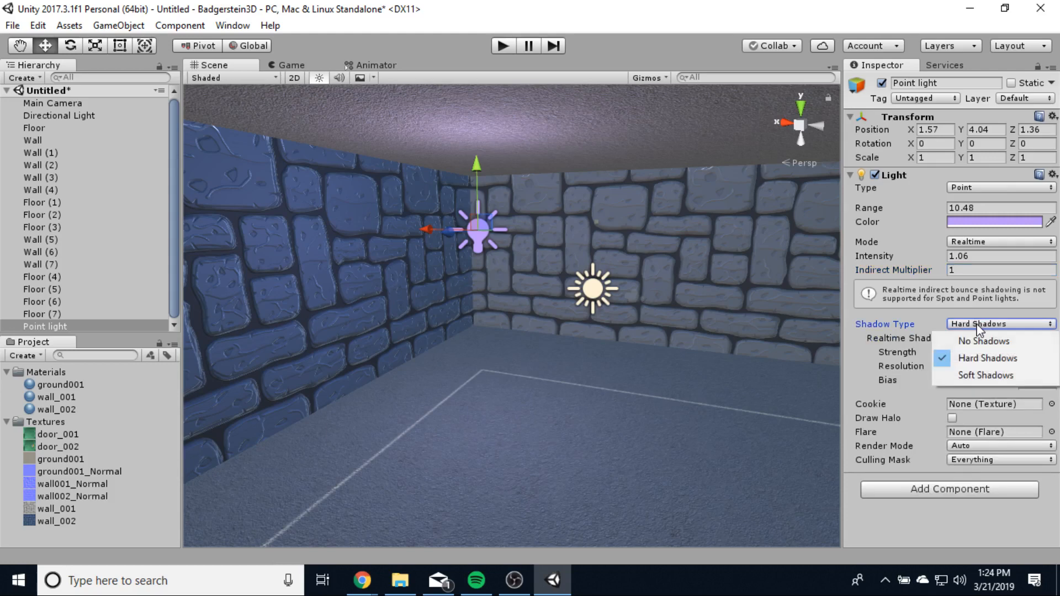
click(973, 373)
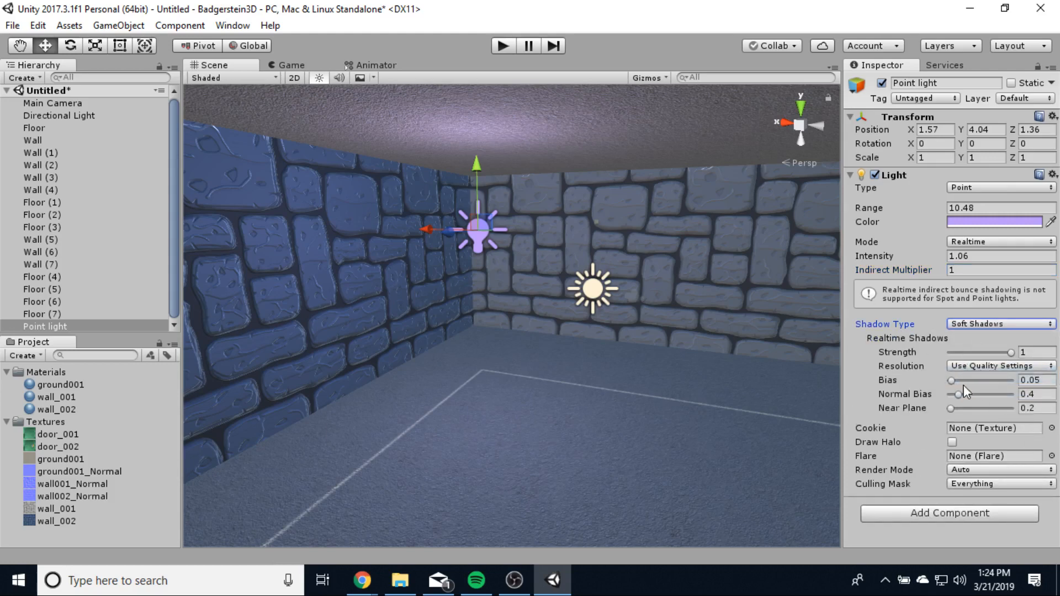
click(952, 443)
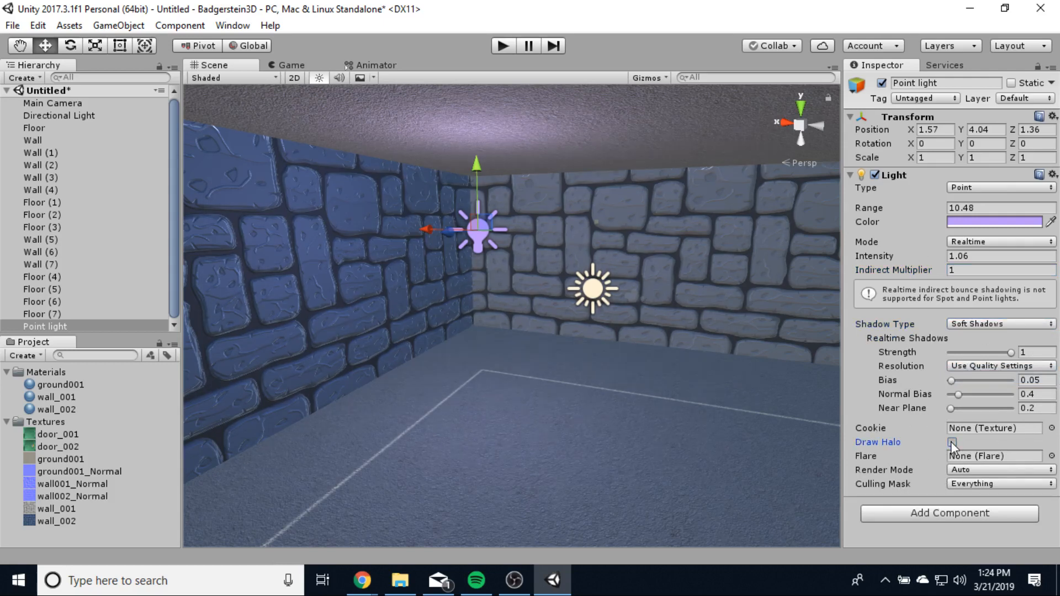
click(952, 442)
- Change the Point light's Light Color from lavender to plain white, then fly along the wall
click(1020, 222)
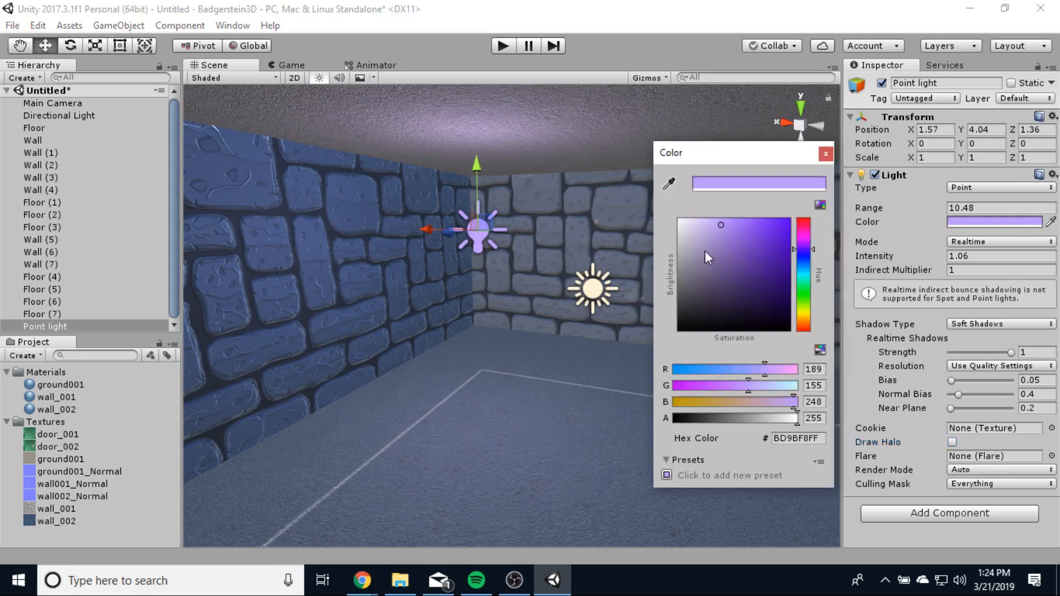
drag(706, 227, 679, 220)
click(533, 364)
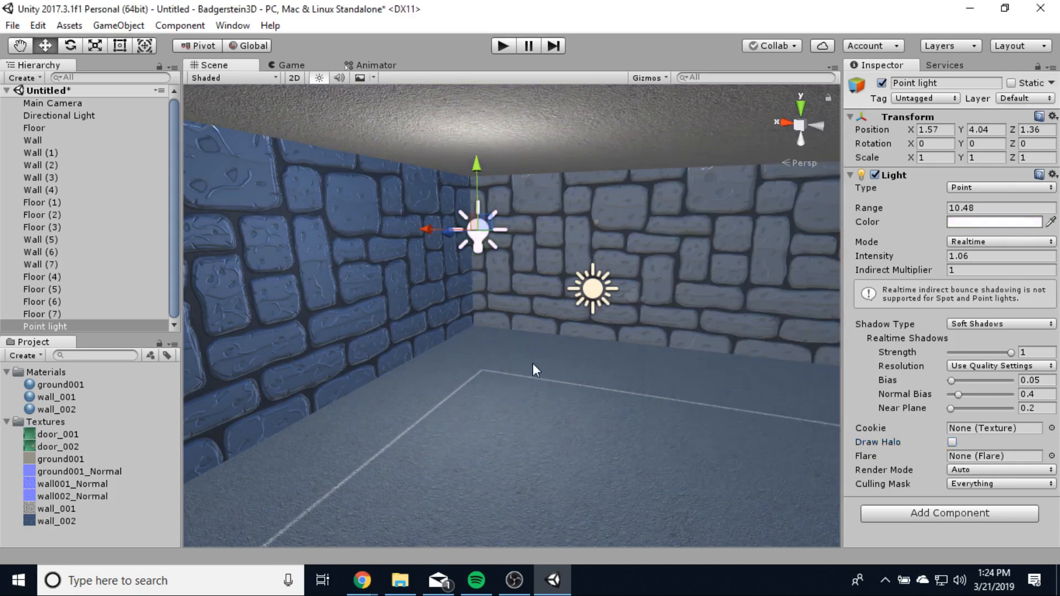
right_drag(519, 360, 48, 372)
key(a)
key(w)
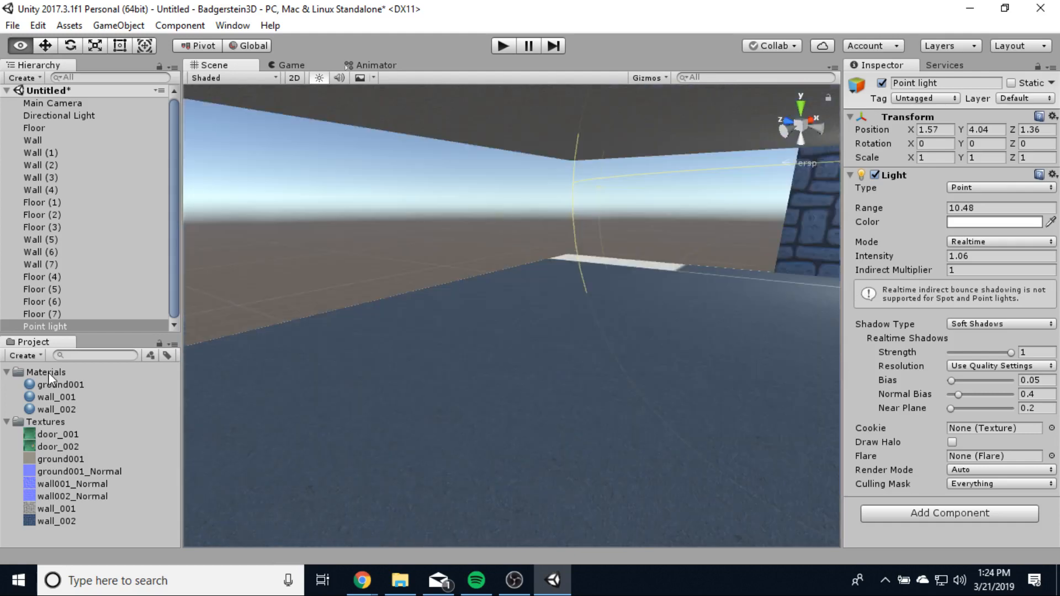
- Select the Wall (4) cube at the room's open end and view it from several angles
key(w)
right_drag(48, 373, 558, 285)
click(558, 285)
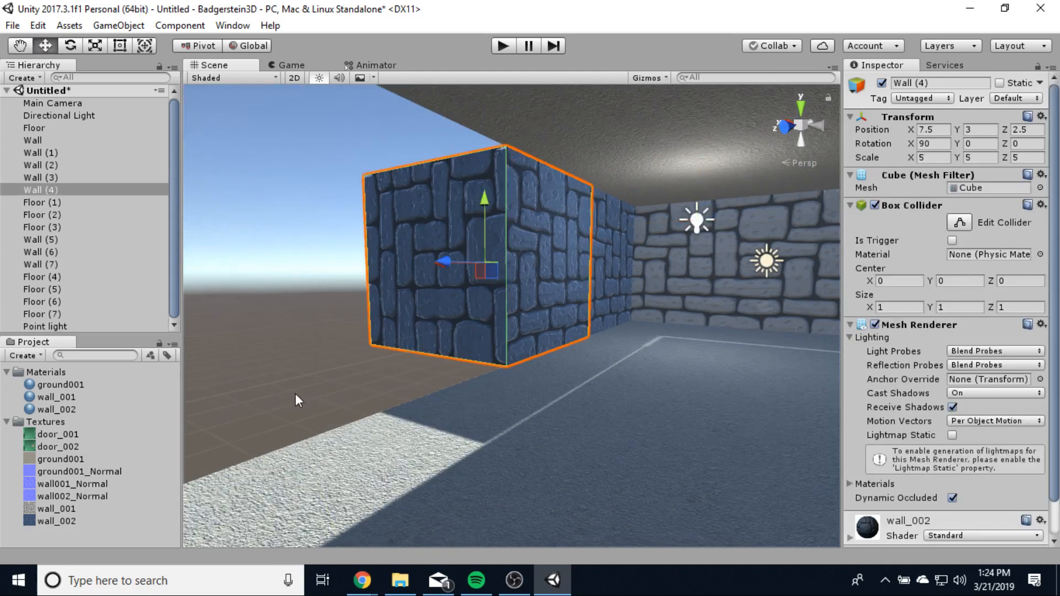
right_drag(589, 387, 325, 389)
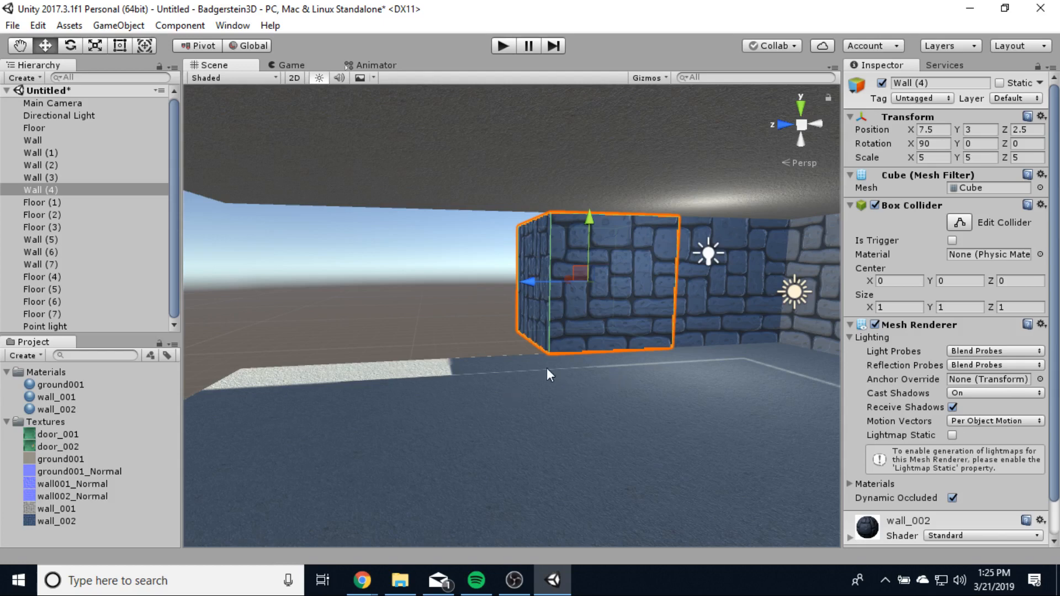
alt+drag(731, 422, 817, 434)
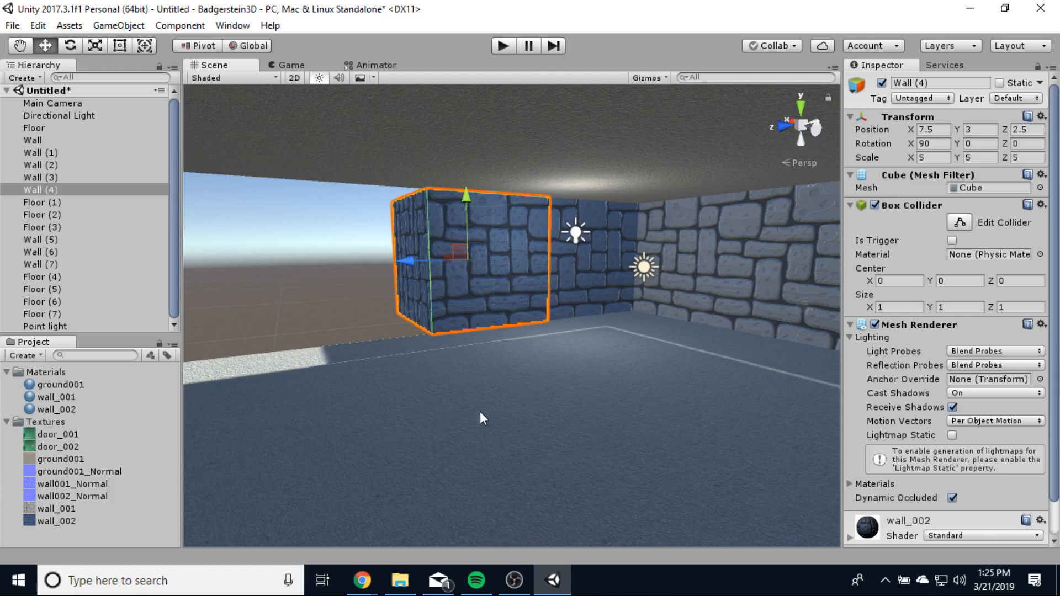
scroll(486, 359, down, 6)
scroll(560, 392, down, 1)
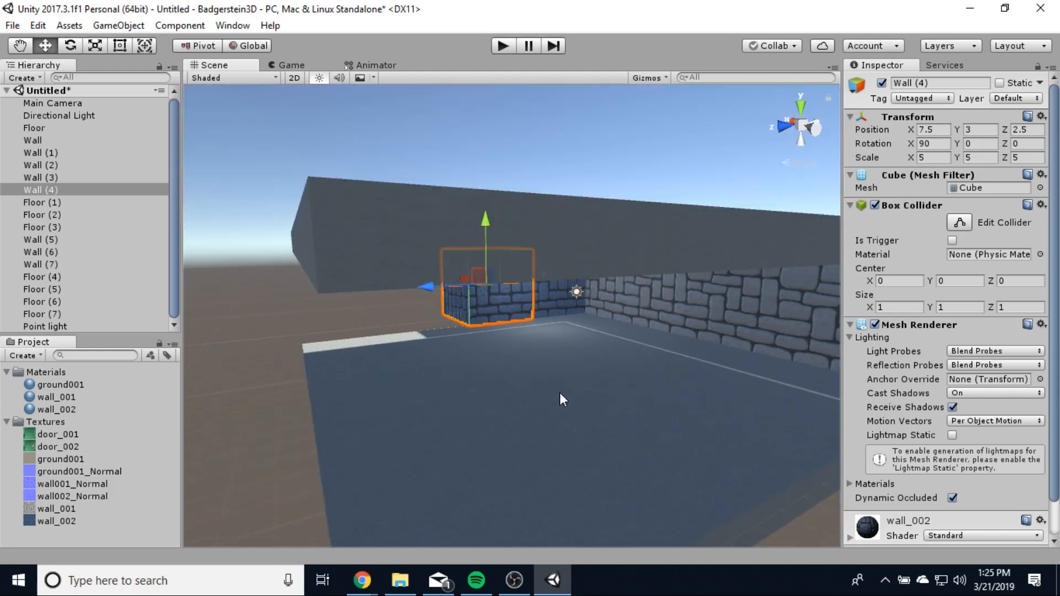
scroll(560, 392, up, 3)
right_drag(590, 405, 529, 386)
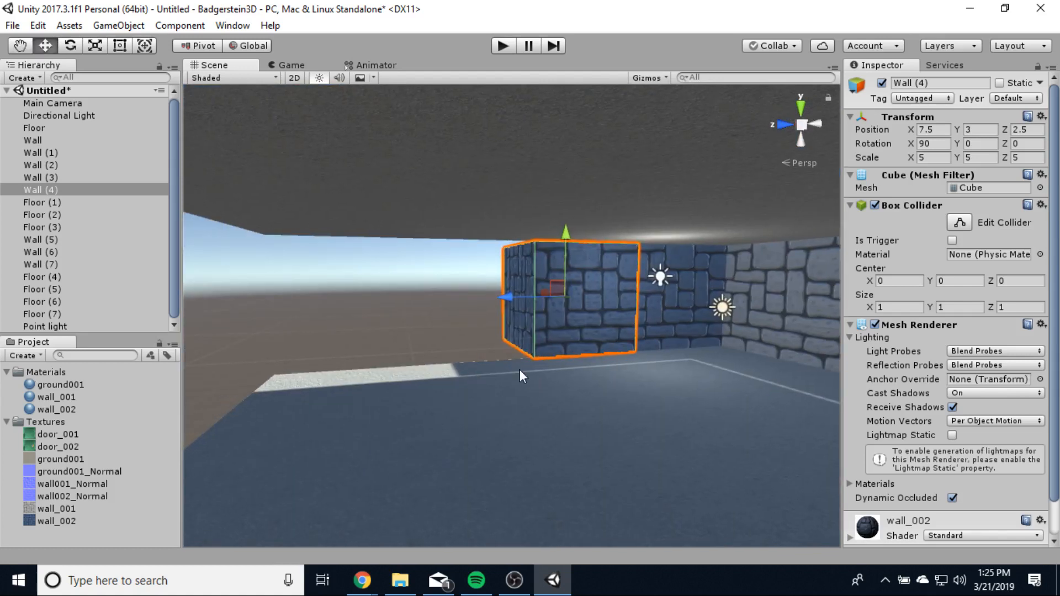